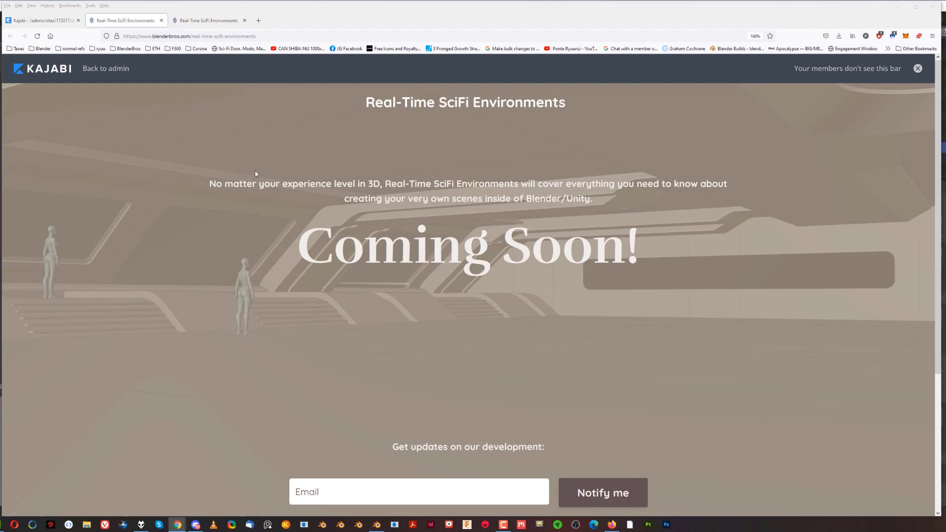
# Look through the Real-Time SciFi Environments blog post and its scene previews, and switch to Blender.
pyautogui.click(232, 20)
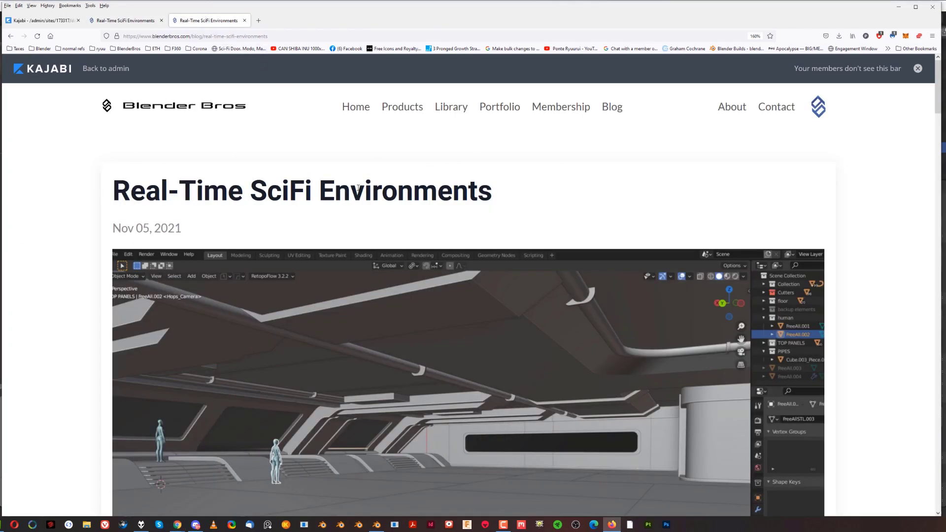
pyautogui.scroll(-10, 358, 189)
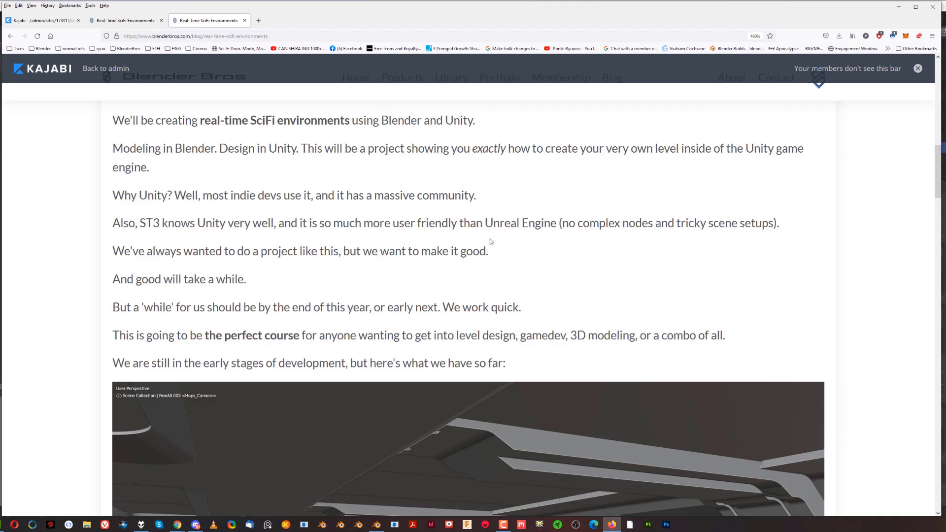
pyautogui.scroll(-15, 501, 239)
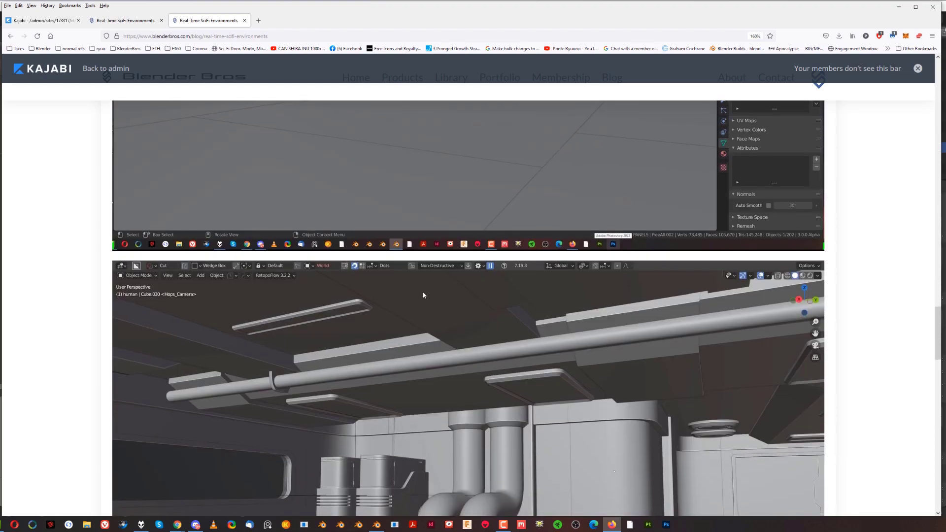
pyautogui.scroll(-12, 434, 288)
pyautogui.scroll(9, 457, 232)
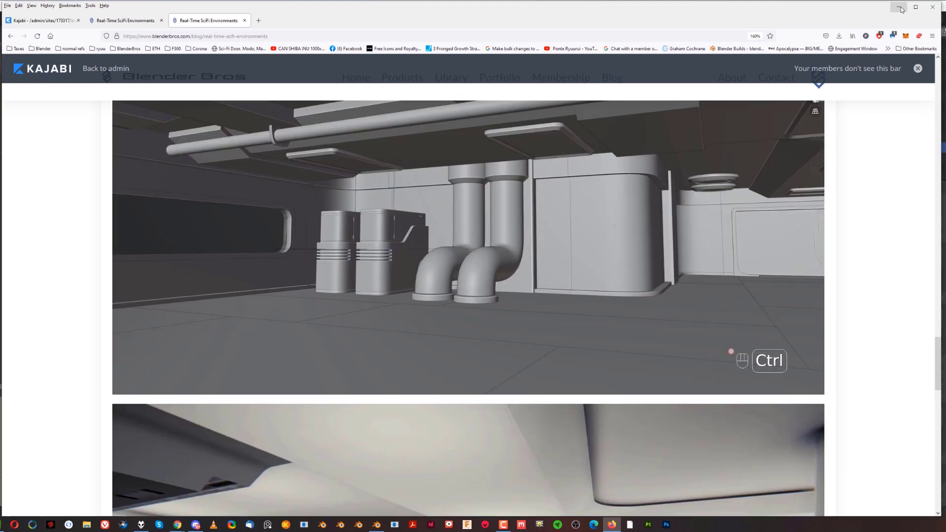
pyautogui.click(901, 10)
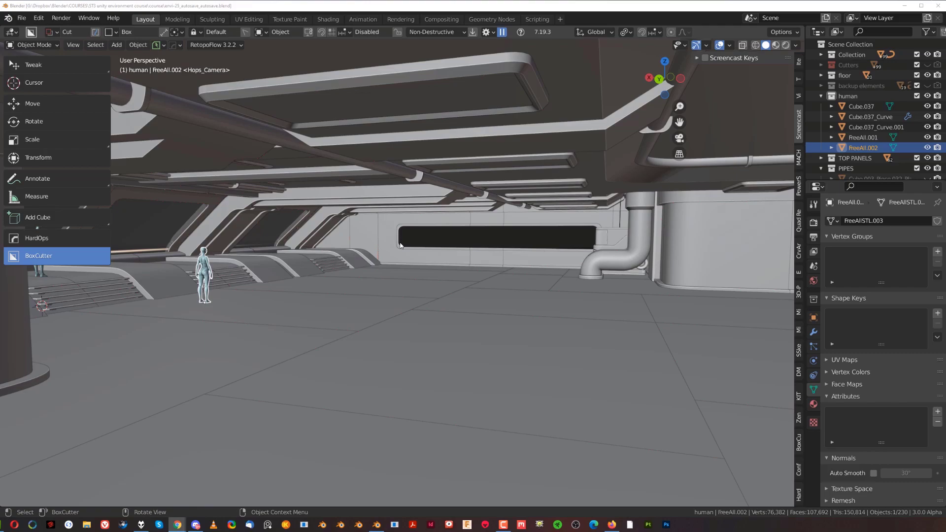
# Examine the box-shaped device beside the large pipes and its place in the overall sci-fi room.
pyautogui.moveTo(431, 296); pyautogui.dragTo(516, 291, button='middle')
pyautogui.scroll(2, 499, 279)
pyautogui.doubleClick(499, 279)
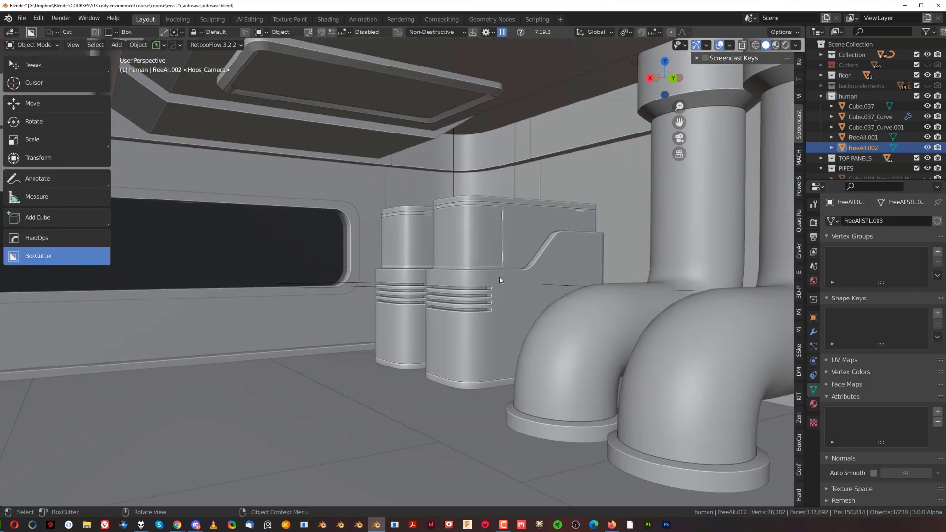
pyautogui.scroll(3, 534, 300)
pyautogui.scroll(-2, 609, 306)
pyautogui.moveTo(609, 306); pyautogui.dragTo(511, 305, button='middle')
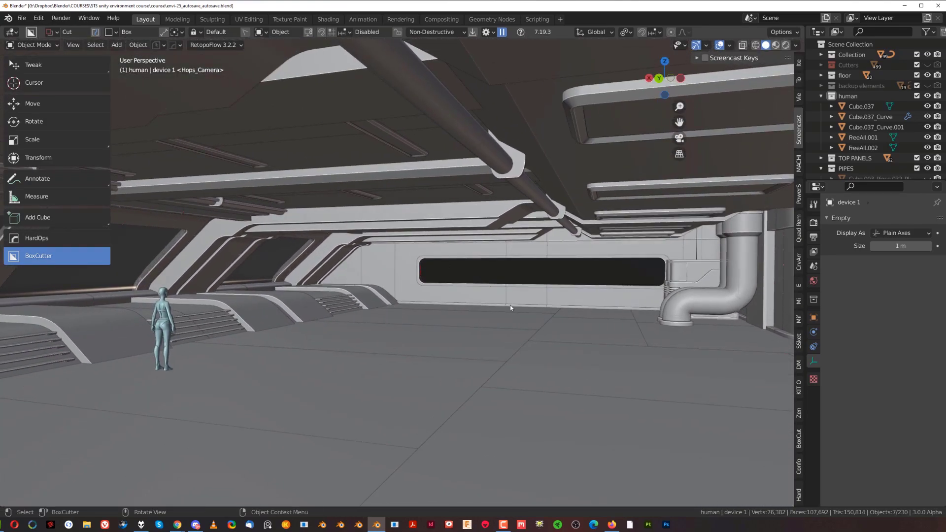
pyautogui.moveTo(499, 272)
pyautogui.keyDown('shift'); pyautogui.mouseDown(button='middle')
pyautogui.moveTo(513, 250)
pyautogui.moveTo(499, 256)
pyautogui.mouseUp(button='middle'); pyautogui.keyUp('shift')
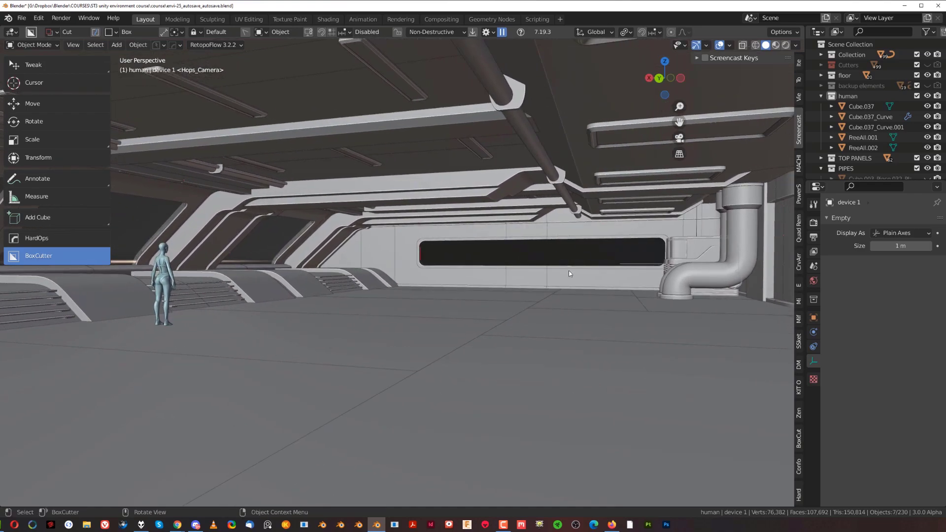
pyautogui.click(694, 248)
pyautogui.hotkey('ctrl', 'z')
pyautogui.keyDown('shift'); pyautogui.moveTo(518, 284); pyautogui.dragTo(507, 276, button='middle'); pyautogui.keyUp('shift')
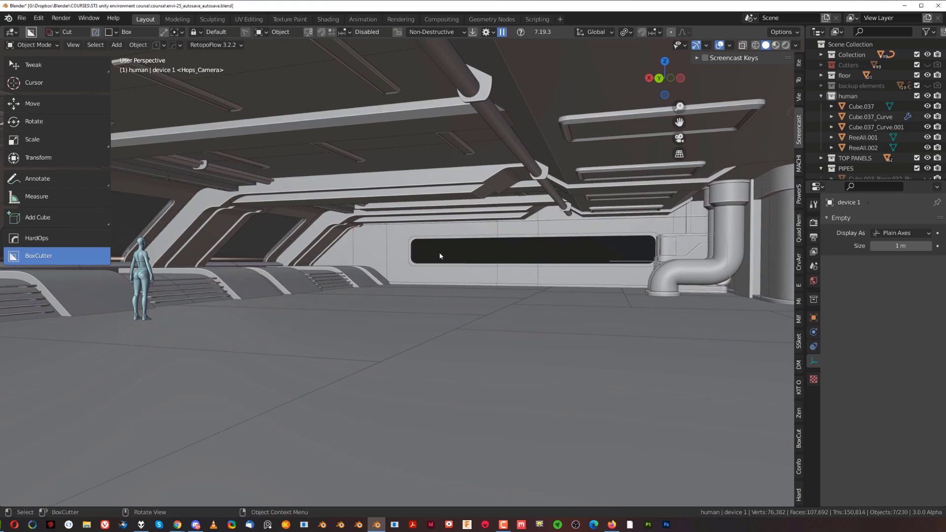
pyautogui.keyDown('shift'); pyautogui.moveTo(457, 221); pyautogui.dragTo(480, 241, button='middle'); pyautogui.keyUp('shift')
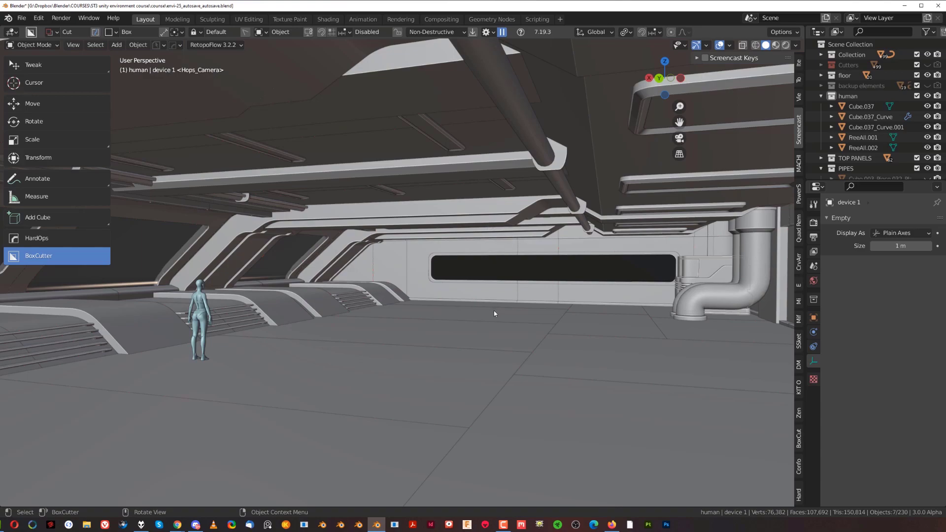
pyautogui.moveTo(461, 296)
pyautogui.keyDown('shift'); pyautogui.mouseDown(button='middle')
pyautogui.moveTo(436, 288)
pyautogui.moveTo(456, 281)
pyautogui.mouseUp(button='middle'); pyautogui.keyUp('shift')
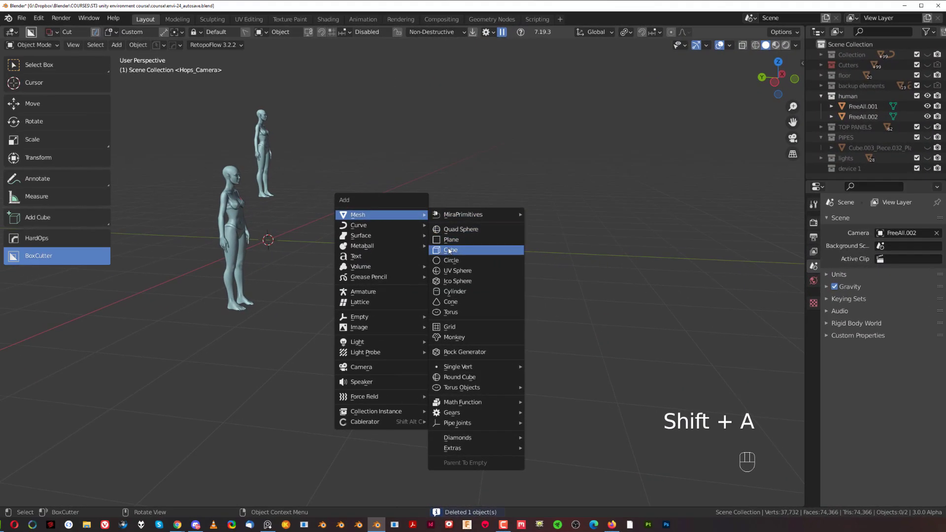
# Add a mesh cube and scale it uniformly by about 1.265, then by about 0.972, judging its size against the human figures.
pyautogui.click(449, 250)
pyautogui.moveTo(434, 249); pyautogui.dragTo(469, 244, button='middle')
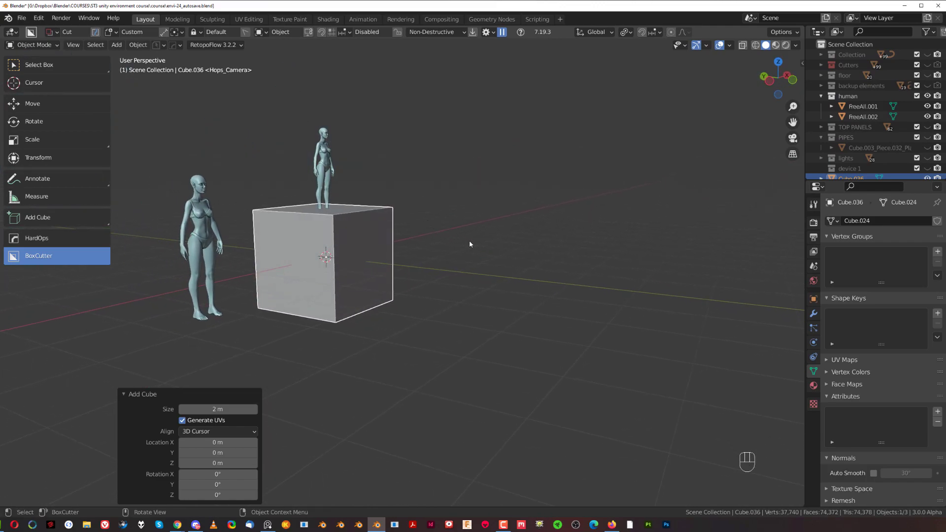
pyautogui.press('s')
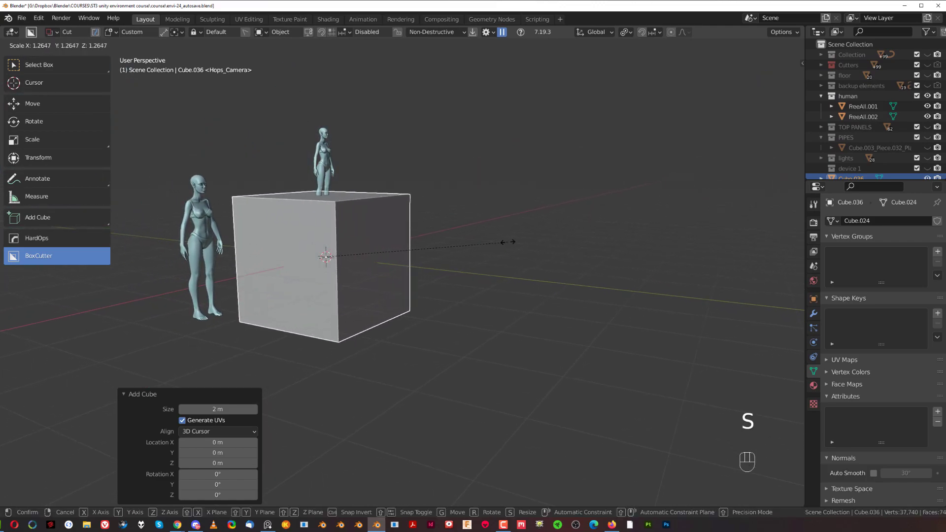
pyautogui.click(508, 243)
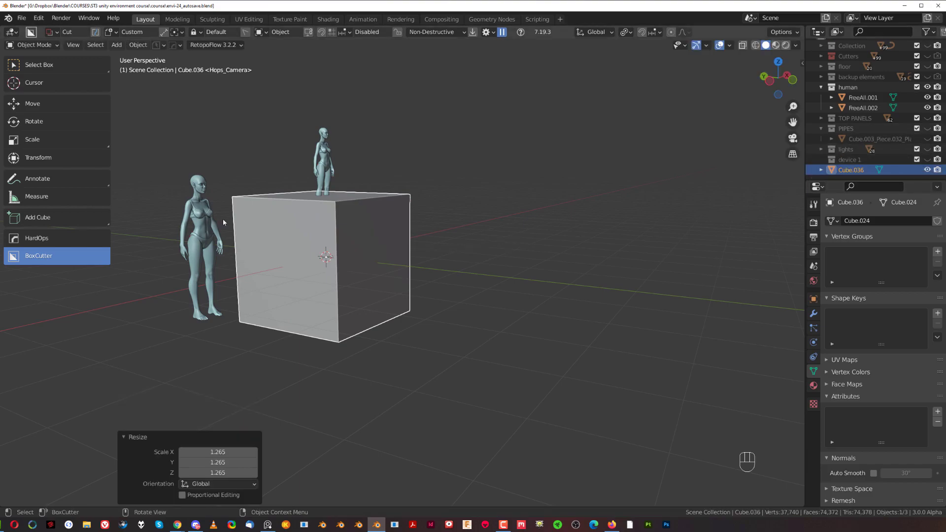
pyautogui.moveTo(305, 207); pyautogui.dragTo(544, 213, button='middle')
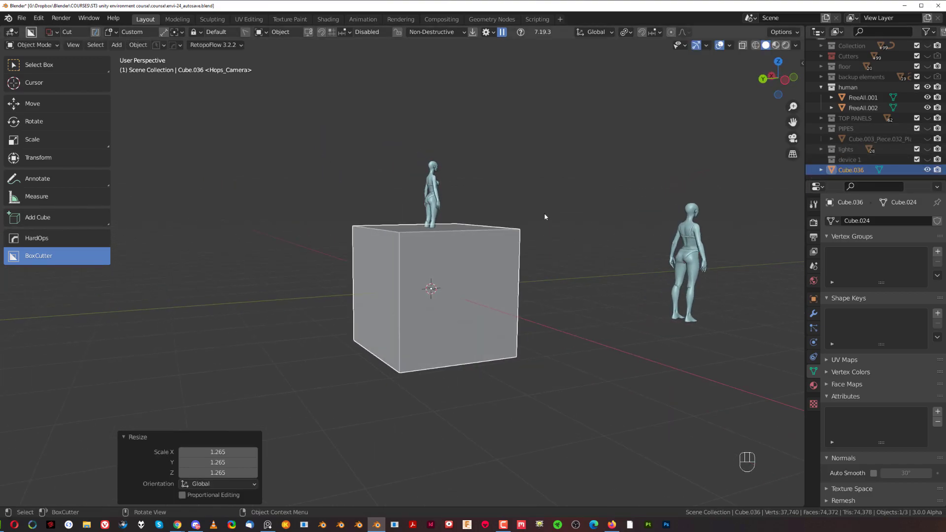
pyautogui.press('s')
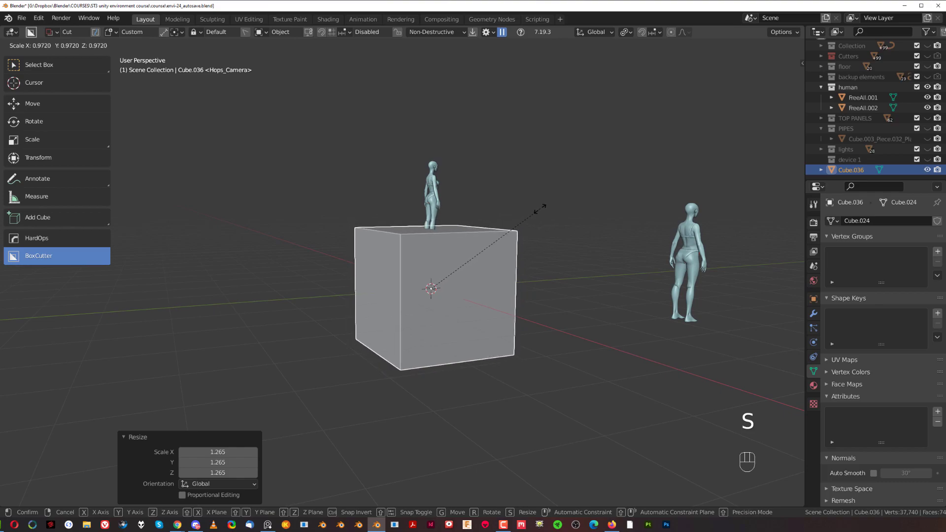
pyautogui.click(537, 208)
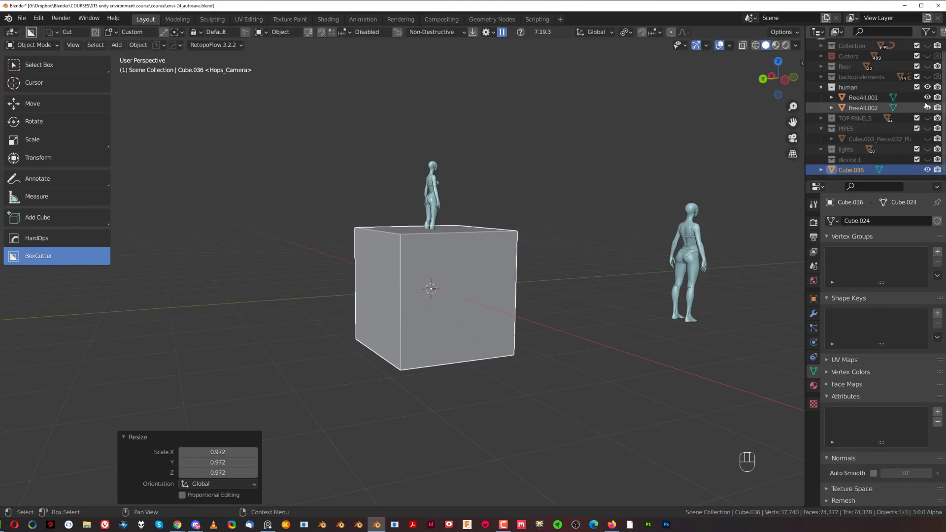
# Hide the human collection, move the cube into the device 1 collection and make that collection visible.
pyautogui.click(928, 87)
pyautogui.press('m')
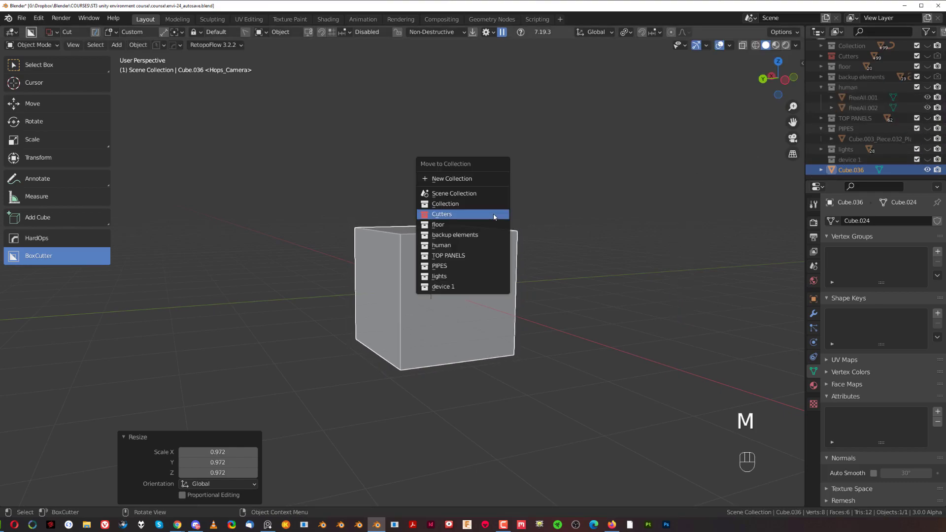
pyautogui.click(481, 285)
pyautogui.moveTo(521, 264); pyautogui.dragTo(459, 261, button='middle')
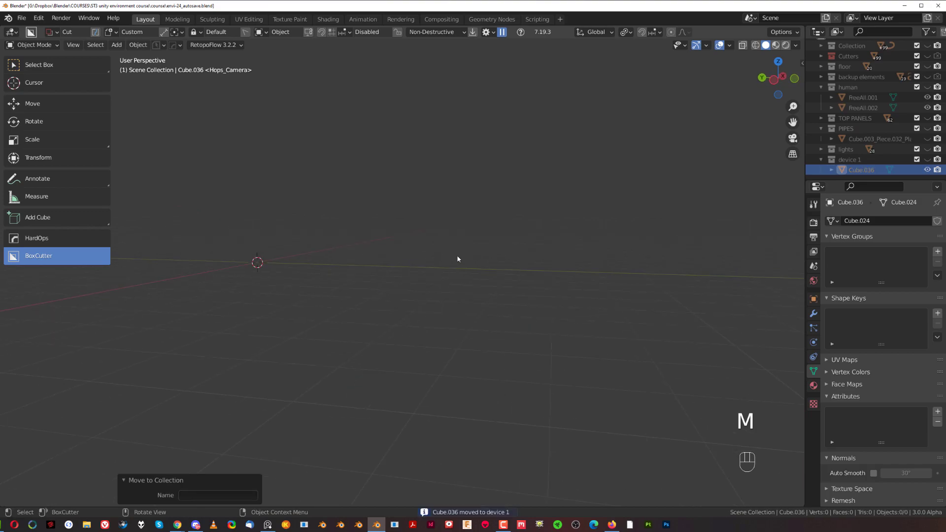
pyautogui.click(928, 160)
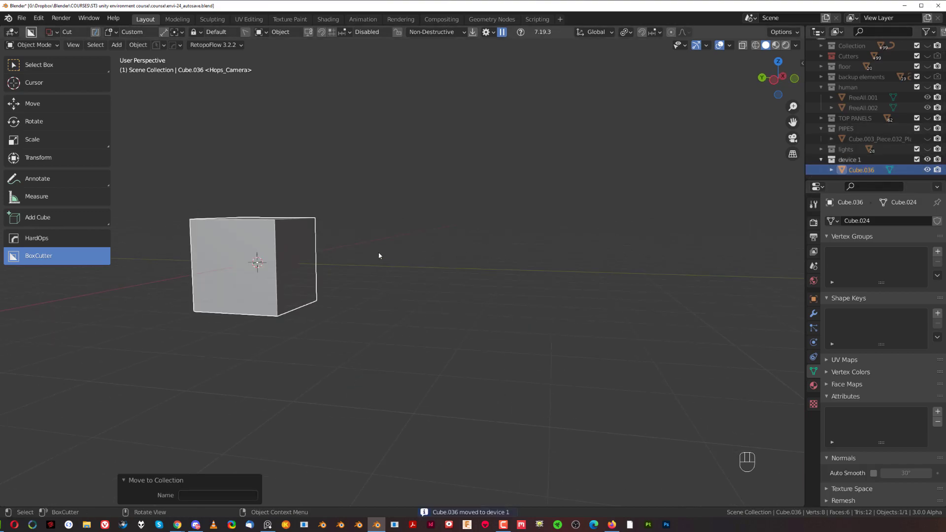
# Scale the cube down along the X axis into a narrow box and apply its scale.
pyautogui.moveTo(386, 260); pyautogui.dragTo(534, 301, button='middle')
pyautogui.press('s')
pyautogui.press('x')
pyautogui.click(505, 300)
pyautogui.moveTo(444, 281); pyautogui.dragTo(536, 266, button='middle')
pyautogui.hotkey('ctrl', 'a')
pyautogui.click(537, 266)
# Add a HardOps vertex-group bevel to one vertical edge of the box with 12 segments and a width of about 0.53.
pyautogui.moveTo(434, 270); pyautogui.dragTo(517, 222, button='middle')
pyautogui.moveTo(458, 234); pyautogui.dragTo(492, 245, button='middle')
pyautogui.press('Tab')
pyautogui.click(451, 270)
pyautogui.scroll(2, 465, 268)
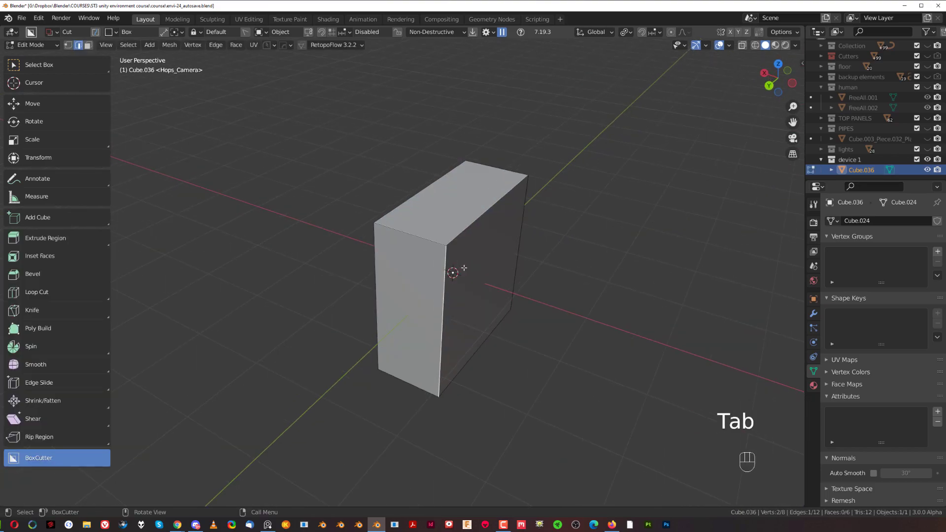
pyautogui.press('q')
pyautogui.keyDown('ctrl'); pyautogui.click(489, 247); pyautogui.keyUp('ctrl')
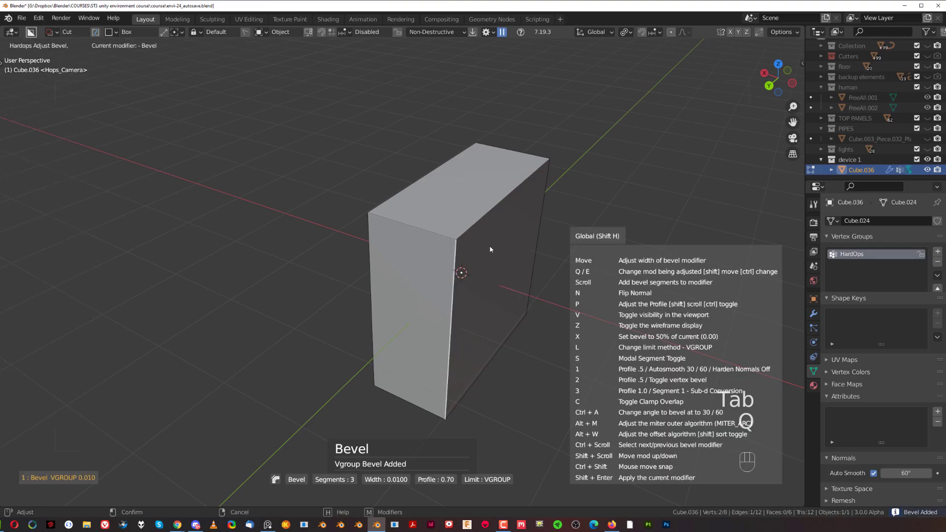
pyautogui.scroll(6, 379, 247)
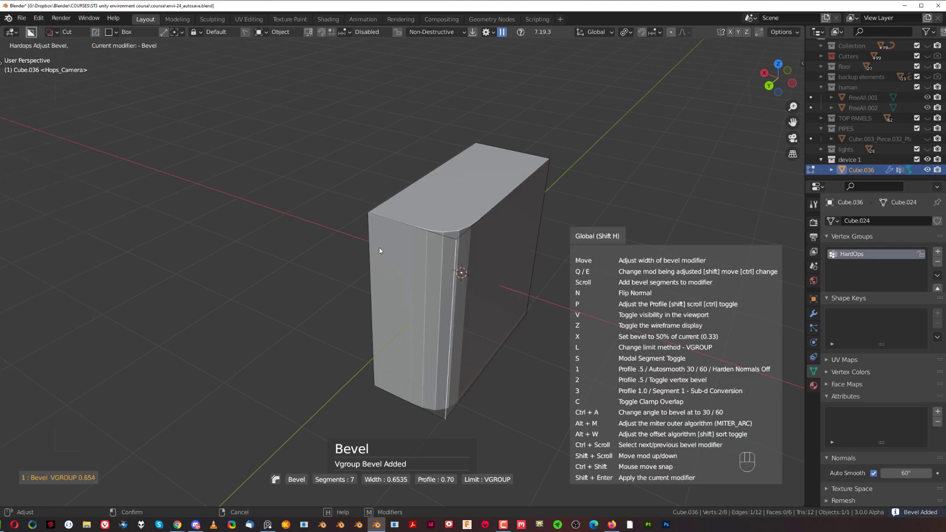
pyautogui.scroll(2, 386, 247)
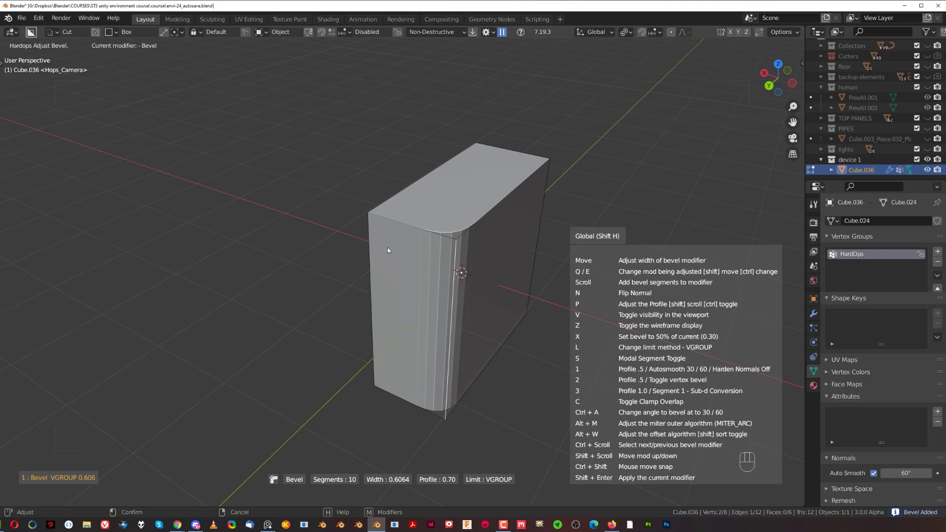
pyautogui.scroll(1, 400, 250)
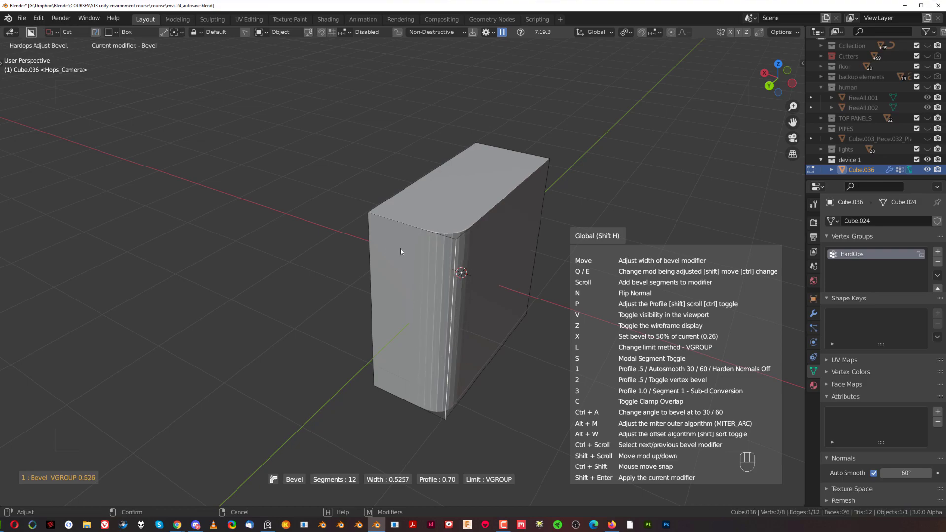
pyautogui.click(401, 249)
# Mirror the box across X so the opposite vertical edge at the same end is rounded as well.
pyautogui.moveTo(401, 250); pyautogui.dragTo(418, 225, button='middle')
pyautogui.press('Tab')
pyautogui.hotkey('alt', 'x')
pyautogui.rightClick(507, 241)
# Bevel the vertical edge at the box's still sharp end with 4 segments and a width of about 0.157 m.
pyautogui.press('Tab')
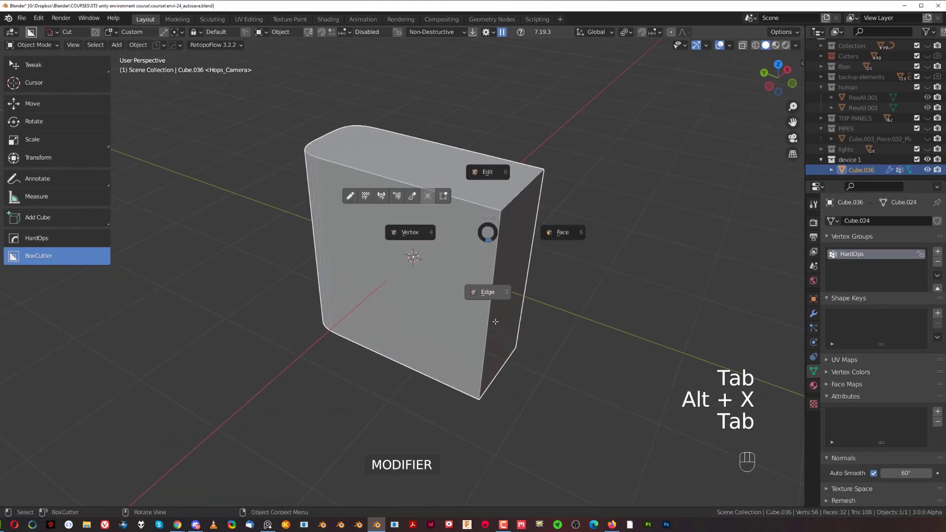
pyautogui.hotkey('ctrl', 'b')
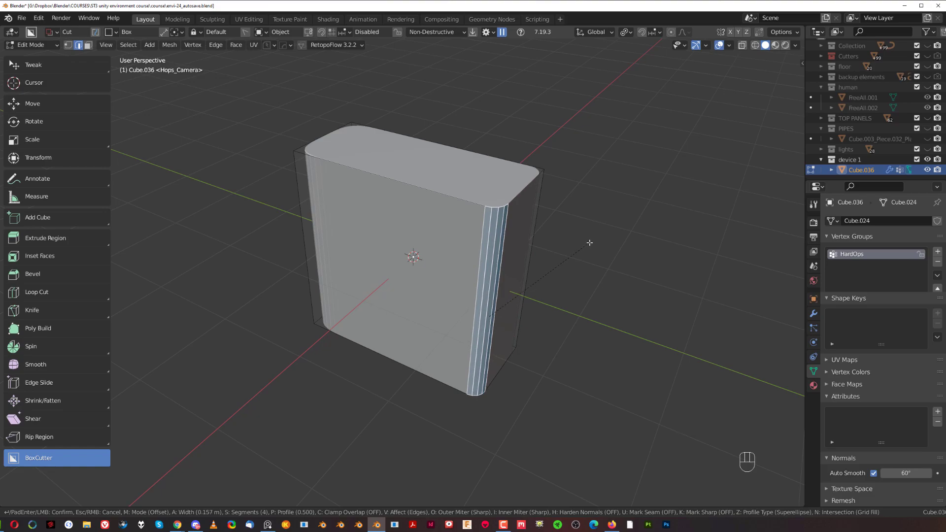
pyautogui.click(590, 242)
pyautogui.moveTo(513, 253); pyautogui.dragTo(510, 301, button='middle')
pyautogui.press('Tab')
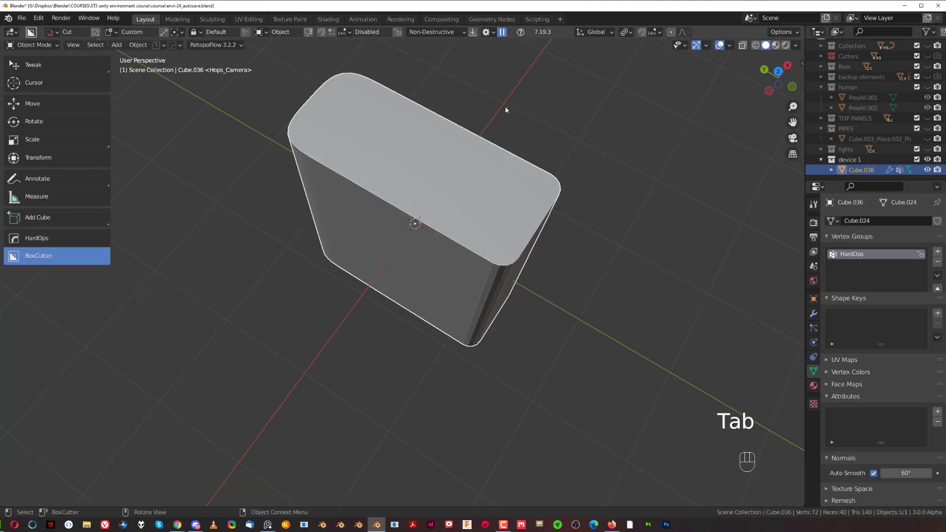
# Sharpen the box with HardOps Ssharp at 30° sharpness and a 60° auto smooth angle.
pyautogui.scroll(-3, 433, 214)
pyautogui.moveTo(433, 214); pyautogui.dragTo(486, 148, button='middle')
pyautogui.press('q')
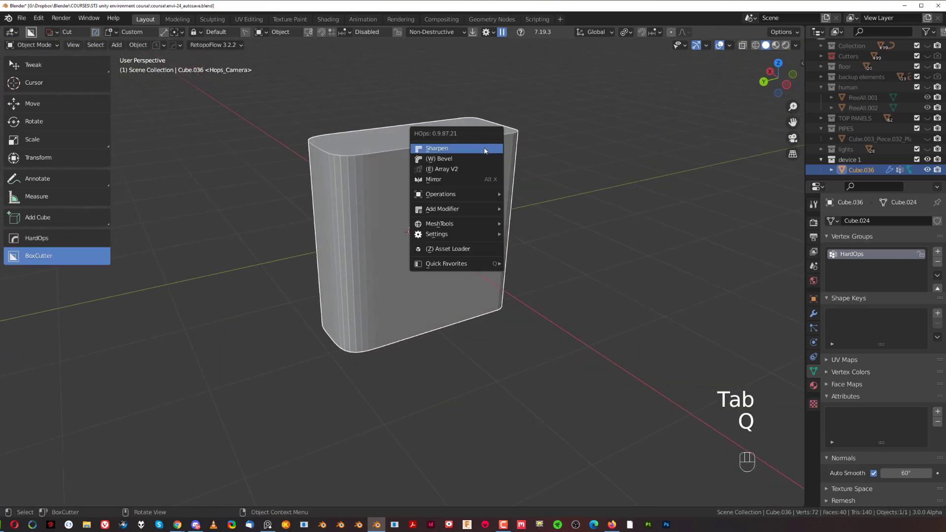
pyautogui.click(483, 159)
pyautogui.rightClick(483, 158)
pyautogui.moveTo(452, 206)
pyautogui.keyDown('shift'); pyautogui.mouseDown(button='middle')
pyautogui.moveTo(446, 238)
pyautogui.moveTo(455, 232)
pyautogui.moveTo(408, 237)
pyautogui.moveTo(478, 236)
pyautogui.mouseUp(button='middle'); pyautogui.keyUp('shift')
pyautogui.press('q')
pyautogui.click(445, 228)
# Set the BoxCutter shape to Ngon with the box shown in the right orthographic view.
pyautogui.press('`')
pyautogui.click(478, 243)
pyautogui.press('KP_5')
pyautogui.scroll(-1, 454, 287)
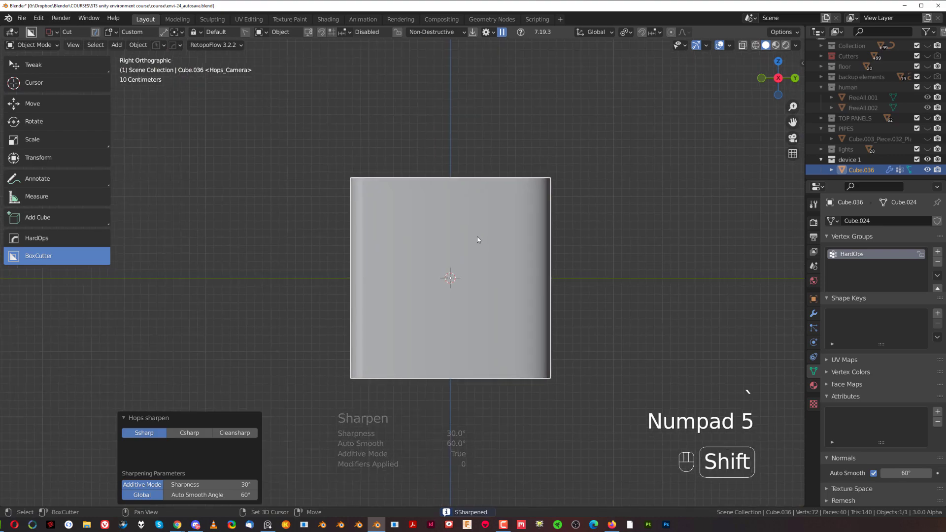
pyautogui.press('d')
pyautogui.click(451, 222)
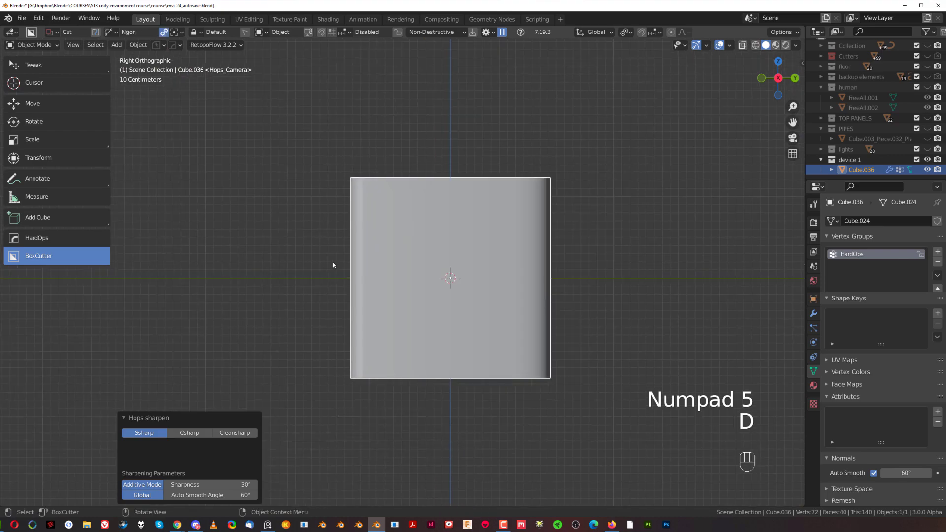
pyautogui.click(333, 266)
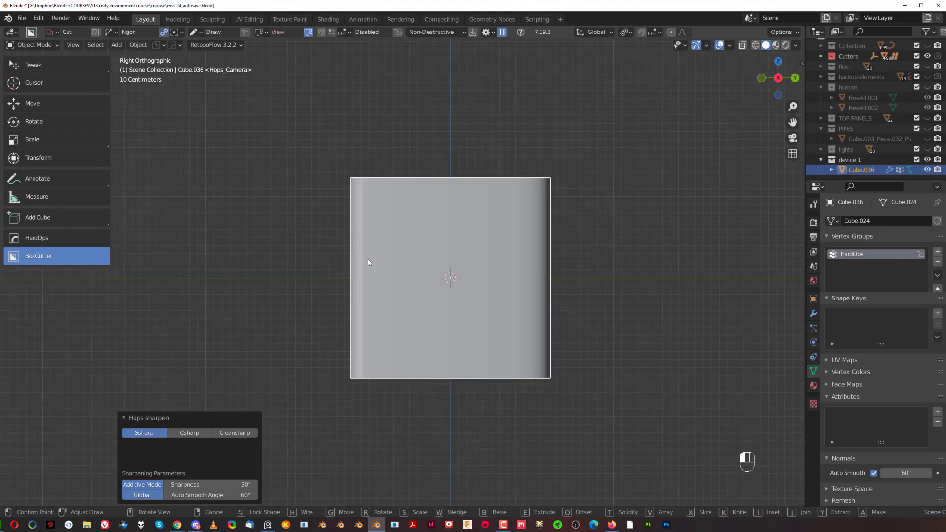
pyautogui.rightClick(450, 266)
pyautogui.moveTo(451, 266); pyautogui.dragTo(555, 262, button='middle')
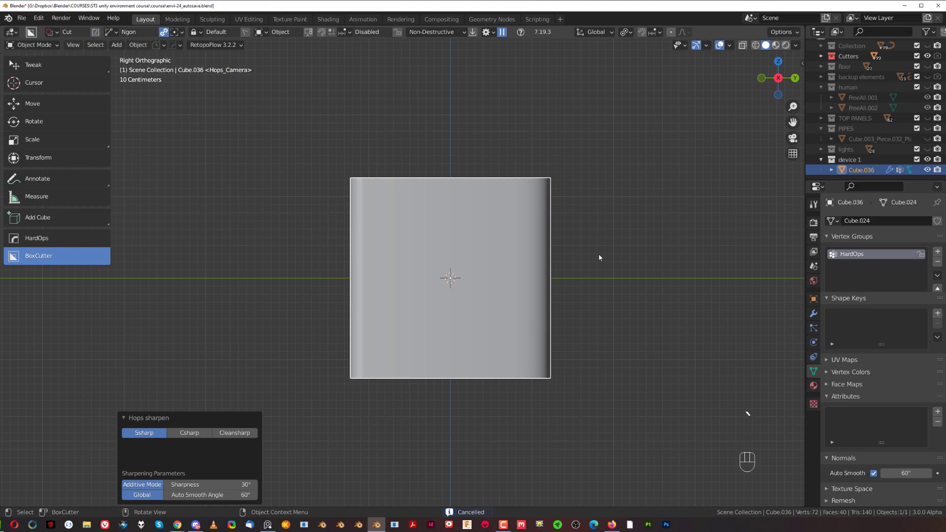
# Rotate the box 180° about the global Z axis.
pyautogui.write('rz180')
pyautogui.press('Return')
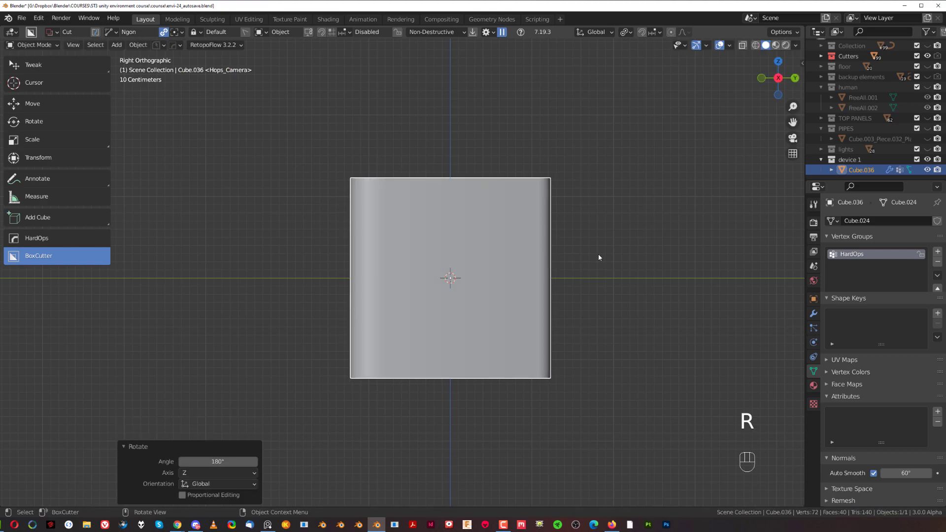
pyautogui.press('`')
pyautogui.press('`')
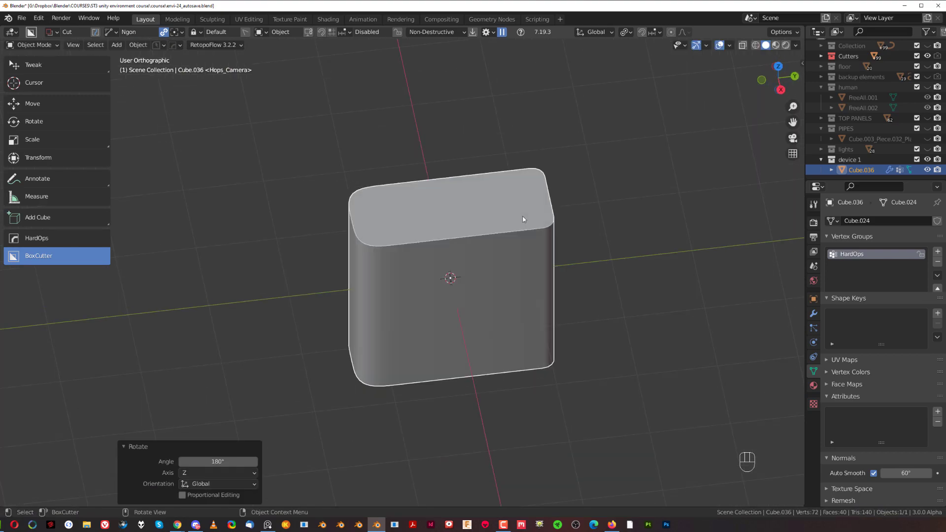
# Draw a stepped Ngon about 3.5 by 1.7 over the box's upper part, with a diagonal rise between two horizontal edges.
pyautogui.click(303, 262)
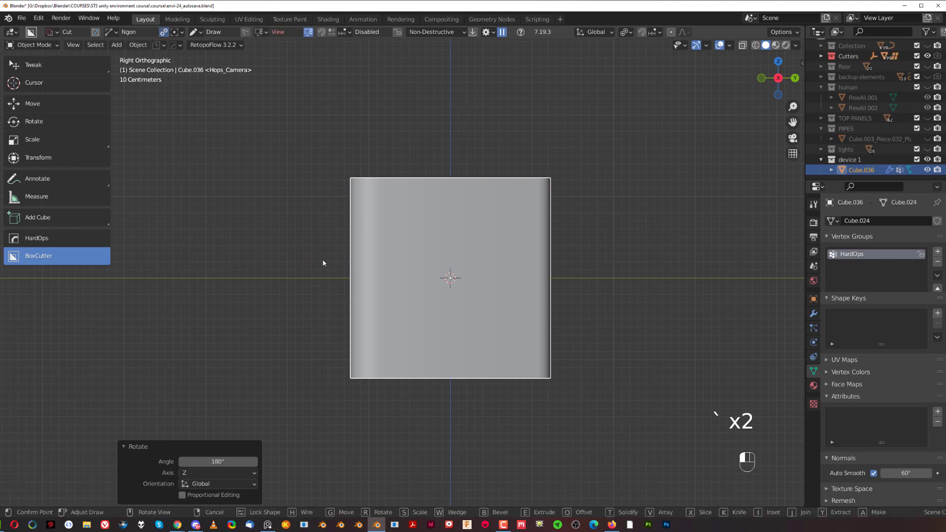
pyautogui.click(433, 262)
pyautogui.click(478, 227)
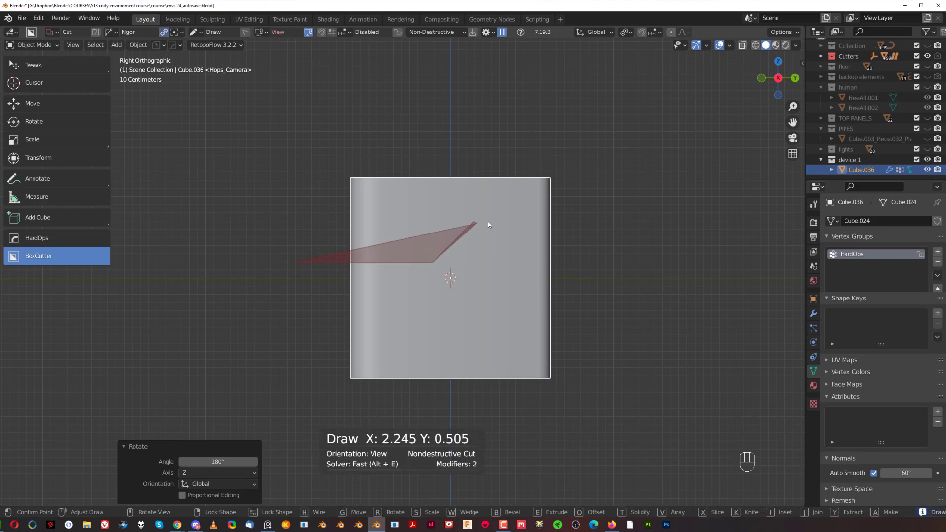
pyautogui.click(583, 222)
pyautogui.click(585, 133)
pyautogui.click(310, 120)
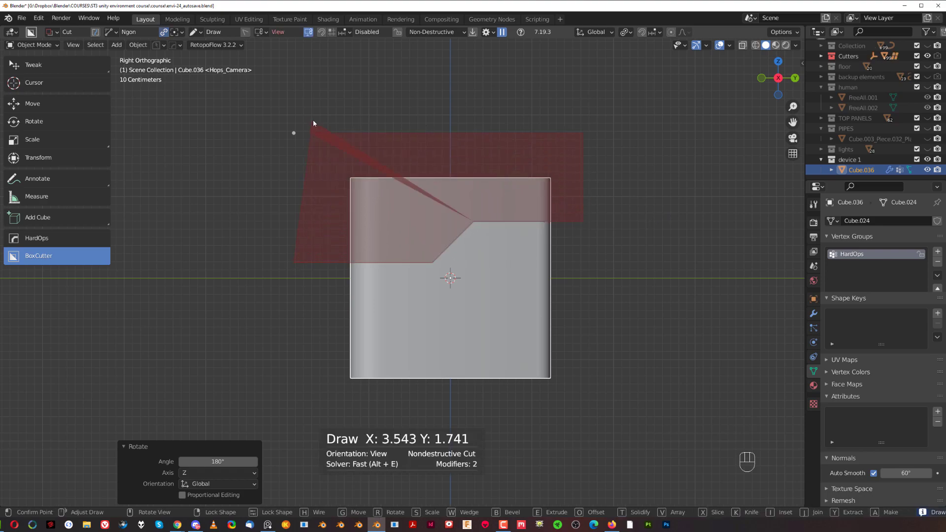
# Extrude the stepped shape about 1.59 through the box as an Inset with a thickness of about -0.21.
pyautogui.moveTo(342, 126); pyautogui.dragTo(394, 202, button='middle')
pyautogui.press('e')
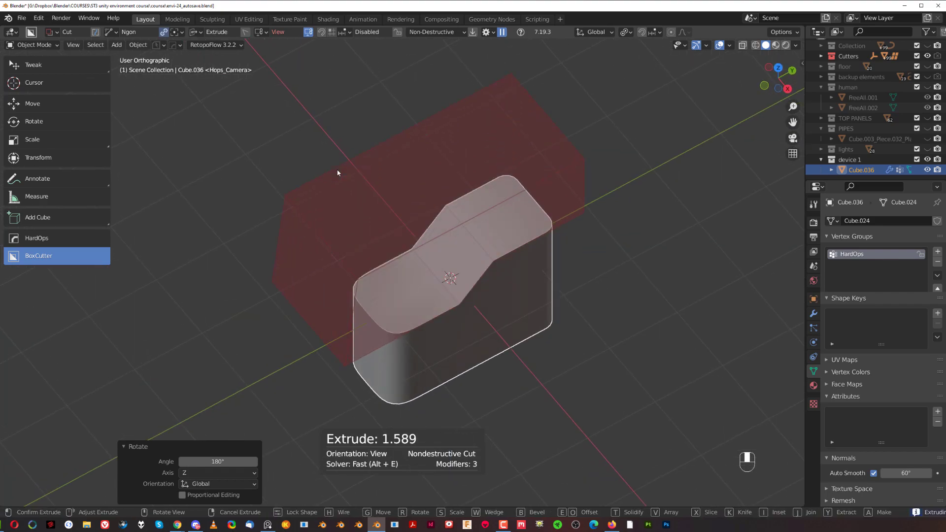
pyautogui.press('x')
pyautogui.press('x')
pyautogui.press('x')
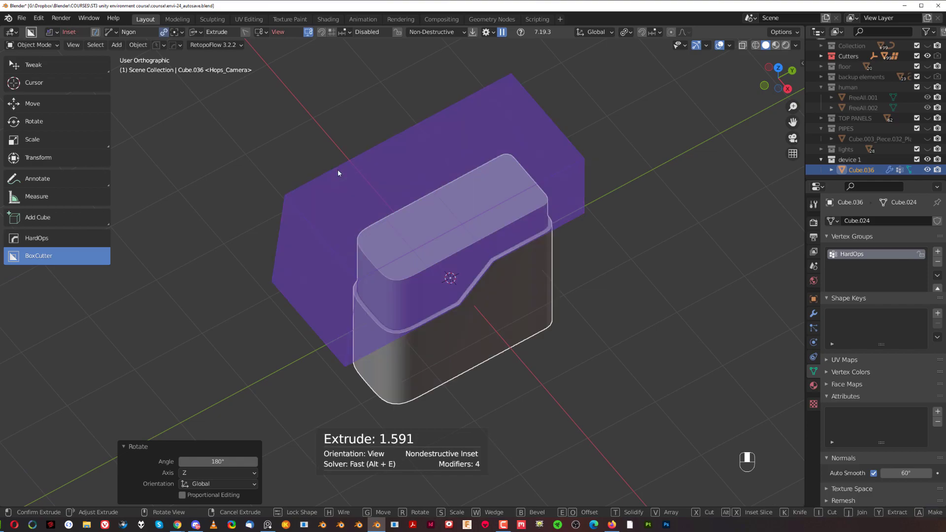
pyautogui.press('t')
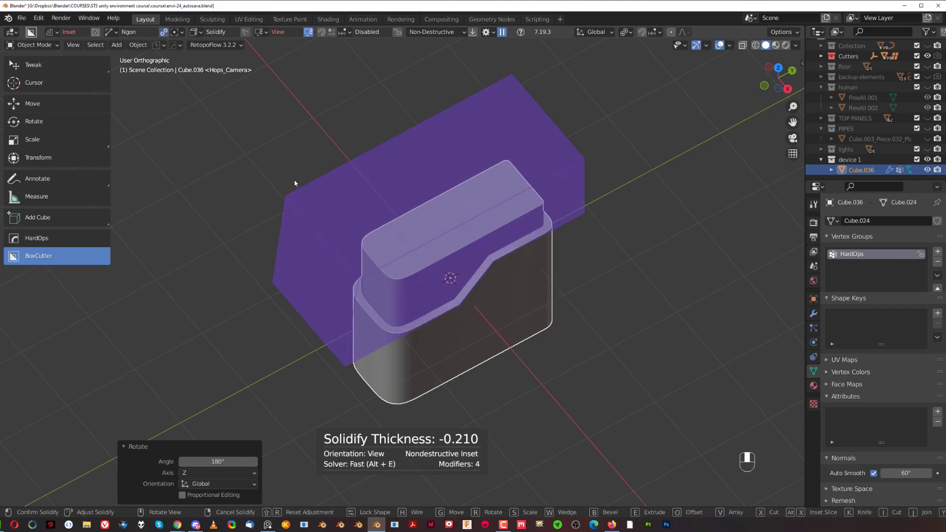
pyautogui.click(306, 184)
pyautogui.click(594, 172)
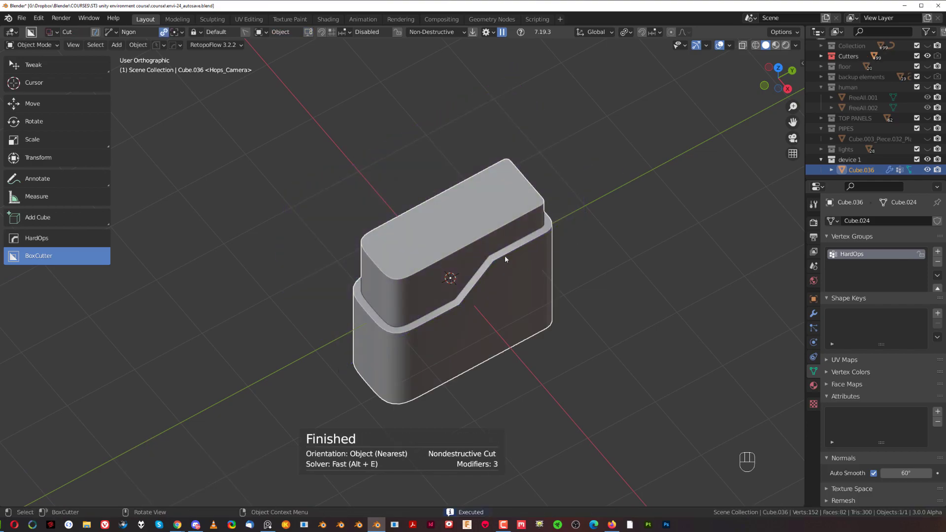
# Sharpen the stepped body with HardOps.
pyautogui.moveTo(511, 260); pyautogui.dragTo(416, 201, button='middle')
pyautogui.press('KP_5')
pyautogui.scroll(3, 451, 320)
pyautogui.press('`')
pyautogui.press('`')
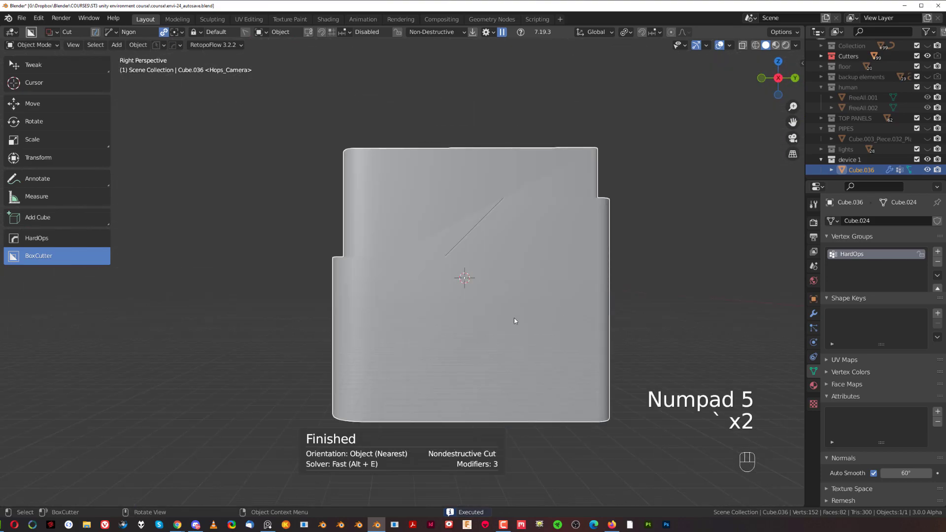
pyautogui.press('KP_5')
pyautogui.press('q')
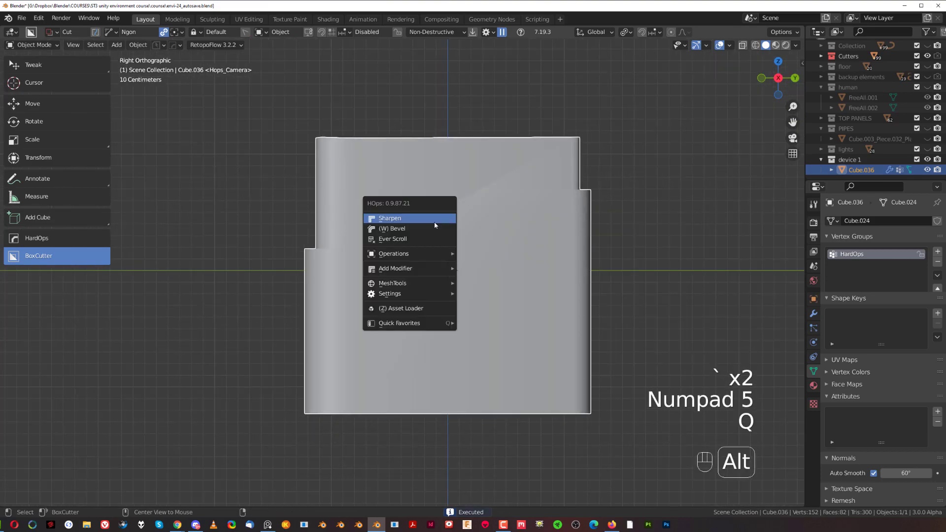
pyautogui.click(435, 221)
# Apply the body's modifiers with HardOps Smart Apply.
pyautogui.moveTo(442, 249); pyautogui.dragTo(432, 220, button='middle')
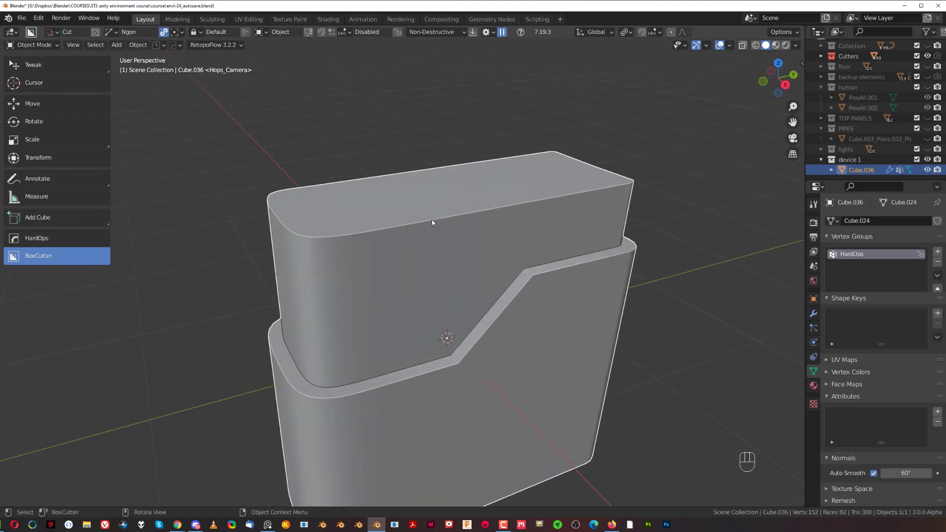
pyautogui.press('q')
pyautogui.moveTo(427, 245)
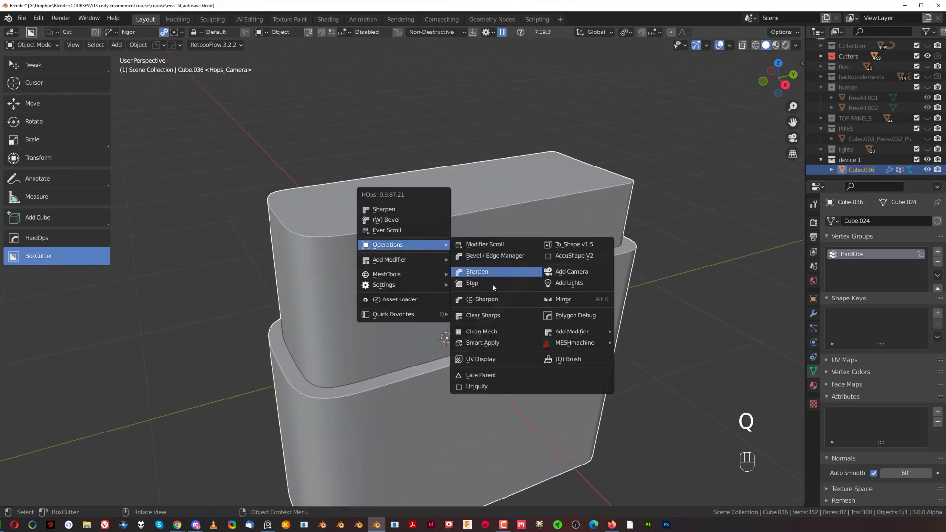
pyautogui.click(500, 343)
# Bevel the body's edges with HardOps using 1 segment, a width of about 0.023 and a 60° auto smooth angle.
pyautogui.press('q')
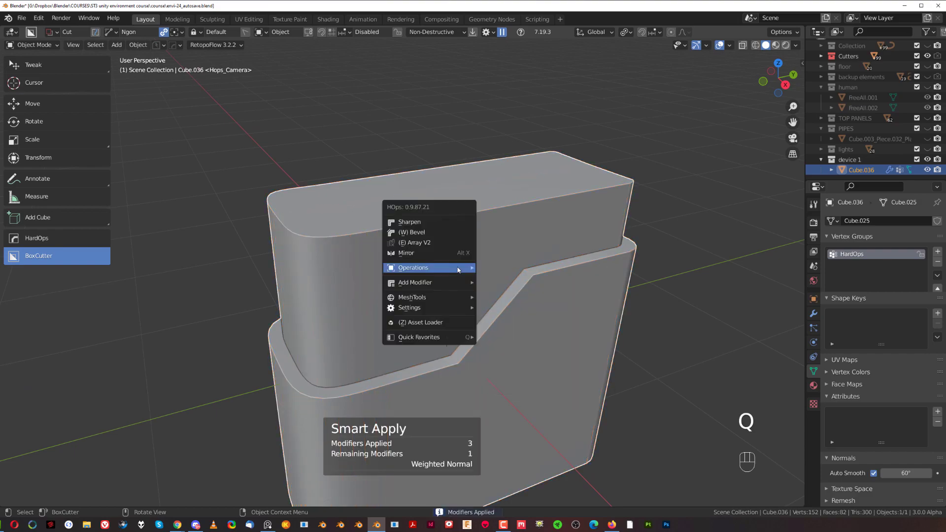
pyautogui.click(435, 232)
pyautogui.scroll(-2, 435, 232)
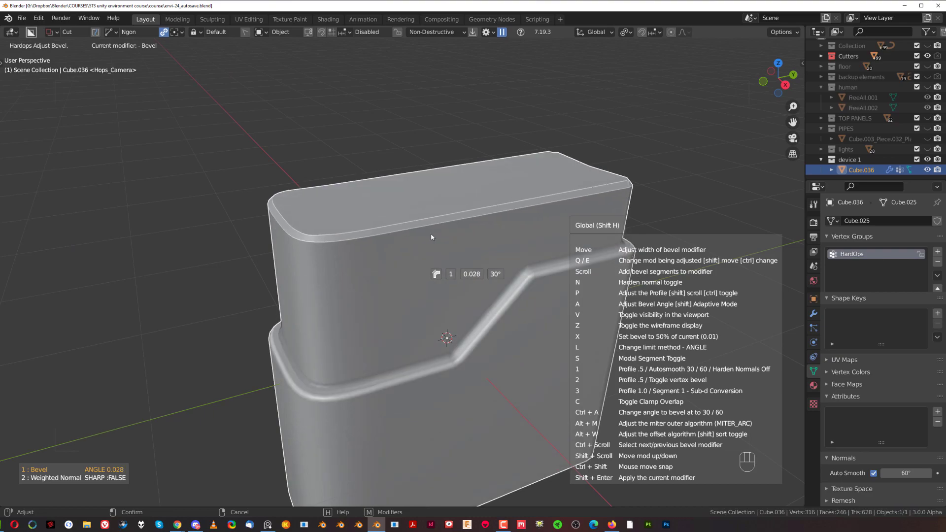
pyautogui.press('1')
pyautogui.press('1')
pyautogui.press('shift')
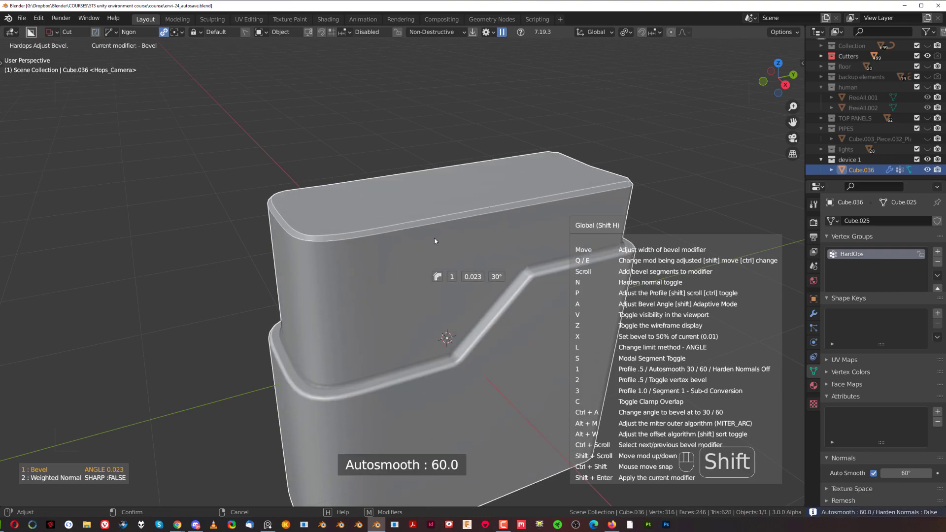
pyautogui.click(451, 246)
# Select the body's whole mesh in Edit Mode and toggle its sharp marking with HardOps Mark.
pyautogui.moveTo(451, 247)
pyautogui.mouseDown(button='middle')
pyautogui.moveTo(376, 226)
pyautogui.moveTo(454, 231)
pyautogui.moveTo(498, 215)
pyautogui.moveTo(453, 256)
pyautogui.mouseUp(button='middle')
pyautogui.scroll(4, 498, 215)
pyautogui.keyDown('shift'); pyautogui.moveTo(453, 256); pyautogui.dragTo(427, 239, button='middle'); pyautogui.keyUp('shift')
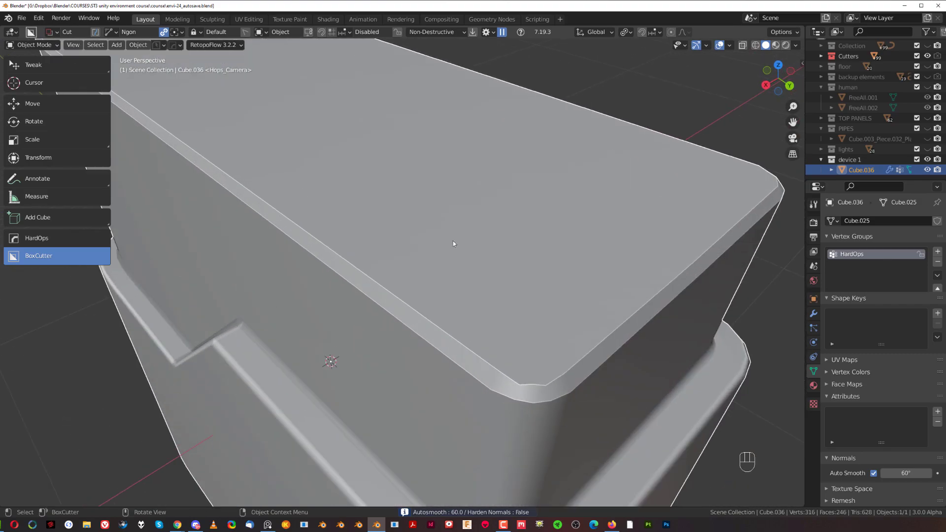
pyautogui.press('Tab')
pyautogui.keyDown('shift'); pyautogui.moveTo(479, 337); pyautogui.dragTo(421, 210, button='middle'); pyautogui.keyUp('shift')
pyautogui.press('Tab')
pyautogui.press('Tab')
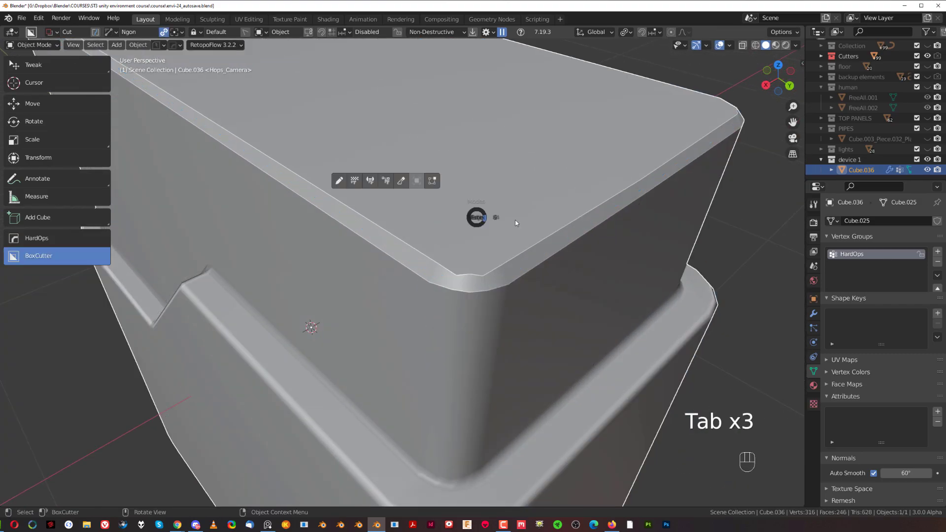
pyautogui.press('a')
pyautogui.press('q')
pyautogui.click(567, 222)
pyautogui.press('Tab')
pyautogui.scroll(-5, 522, 196)
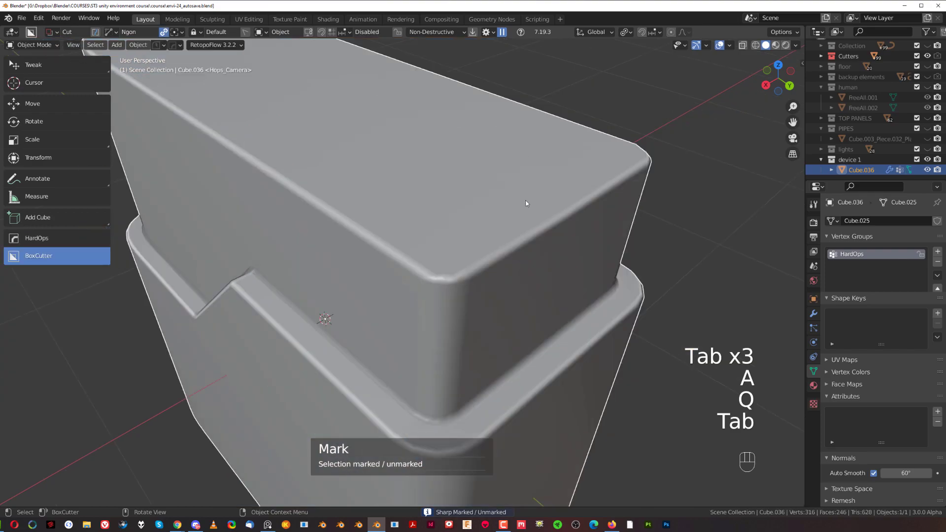
# Sharpen the body again with HardOps Ssharp at 30° sharpness and a 60° auto smooth angle.
pyautogui.moveTo(436, 235); pyautogui.dragTo(482, 268, button='middle')
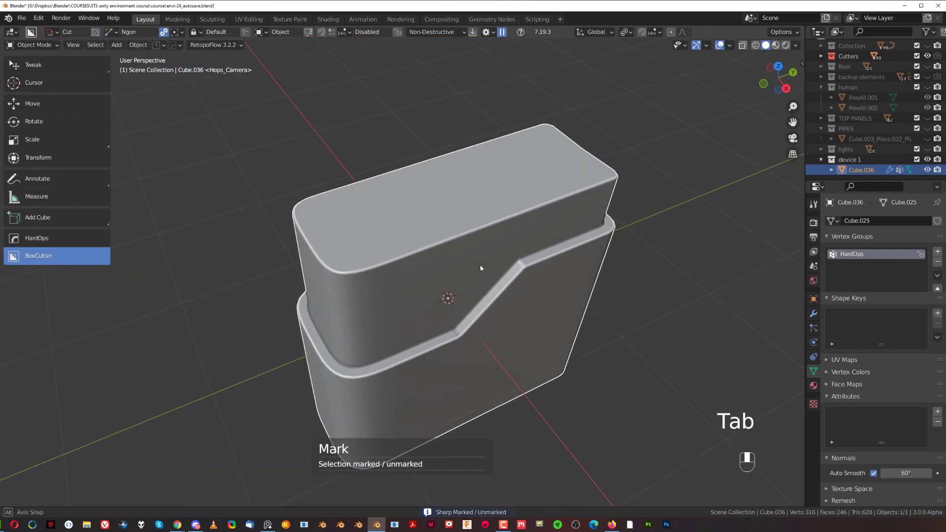
pyautogui.press('q')
pyautogui.keyDown('alt'); pyautogui.click(474, 217); pyautogui.keyUp('alt')
pyautogui.moveTo(458, 237)
pyautogui.mouseDown(button='middle')
pyautogui.moveTo(466, 215)
pyautogui.moveTo(506, 200)
pyautogui.moveTo(463, 328)
pyautogui.moveTo(452, 222)
pyautogui.mouseUp(button='middle')
# Trim a thin strip off the body's uneven top edge with a BoxCutter Box cut in the right orthographic view.
pyautogui.press('KP_5')
pyautogui.scroll(2, 442, 329)
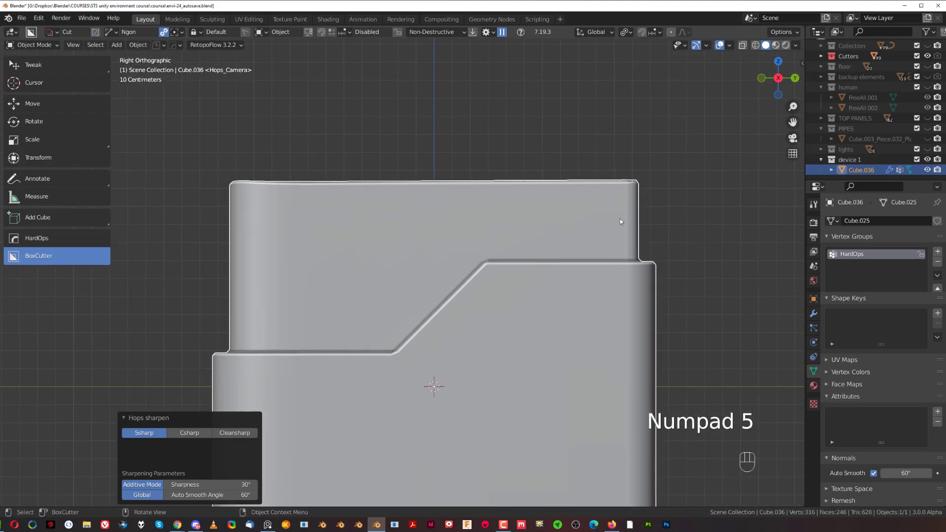
pyautogui.scroll(-4, 330, 189)
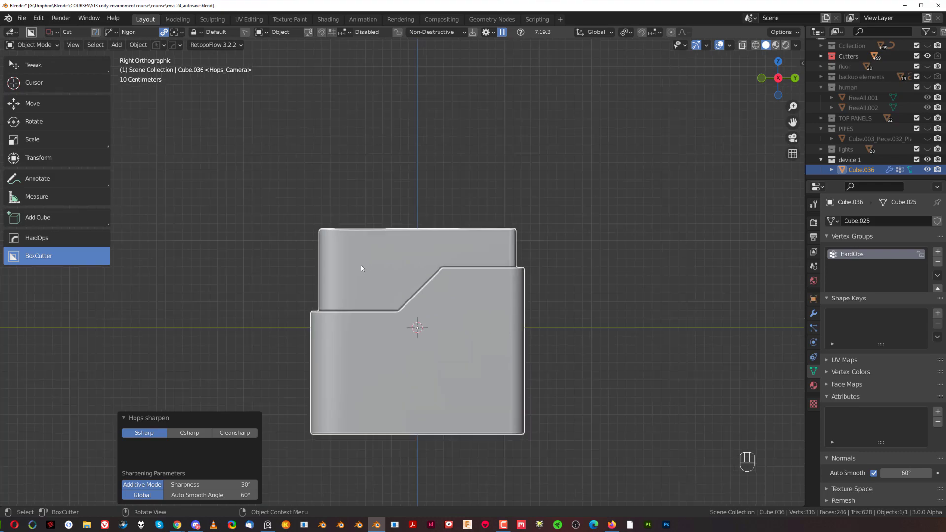
pyautogui.scroll(2, 355, 259)
pyautogui.press('d')
pyautogui.click(355, 236)
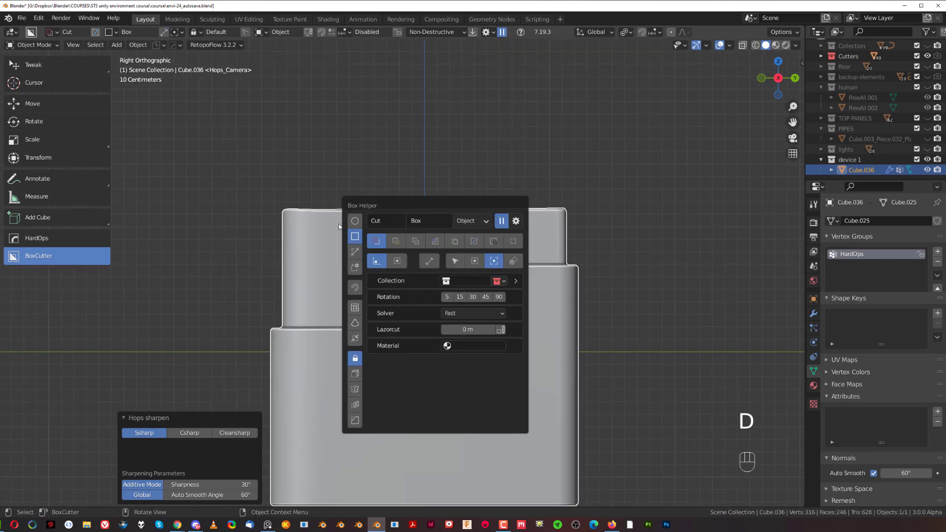
pyautogui.moveTo(250, 172); pyautogui.dragTo(448, 209)
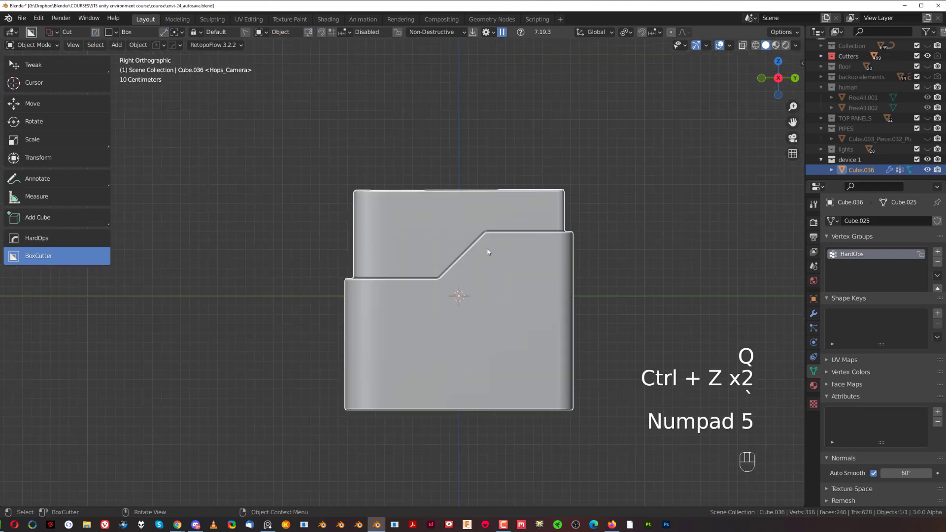
pyautogui.moveTo(325, 144)
pyautogui.mouseDown()
pyautogui.moveTo(428, 189)
pyautogui.moveTo(591, 202)
pyautogui.moveTo(599, 194)
pyautogui.mouseUp()
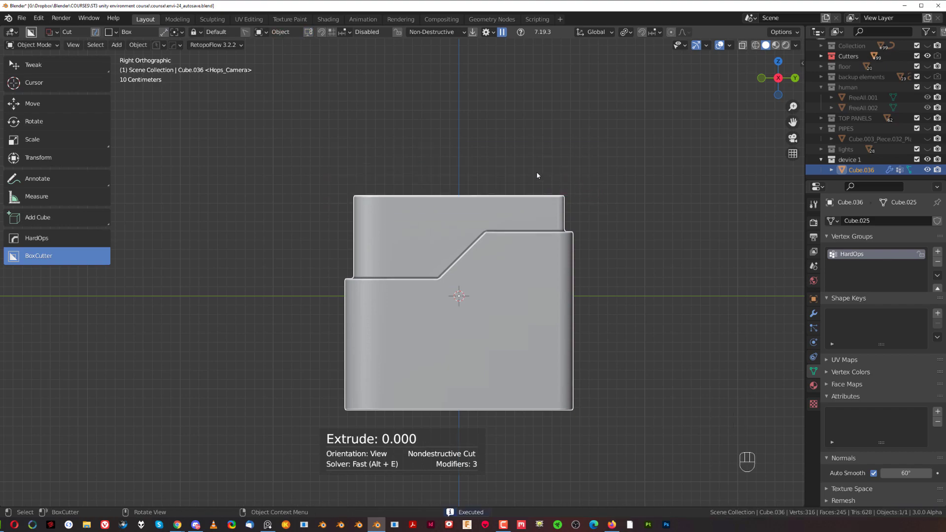
# Slice a thin lid off the top of the body with a box about 3.18 by 0.42.
pyautogui.scroll(2, 472, 205)
pyautogui.moveTo(472, 205); pyautogui.dragTo(472, 228, button='middle')
pyautogui.press('`')
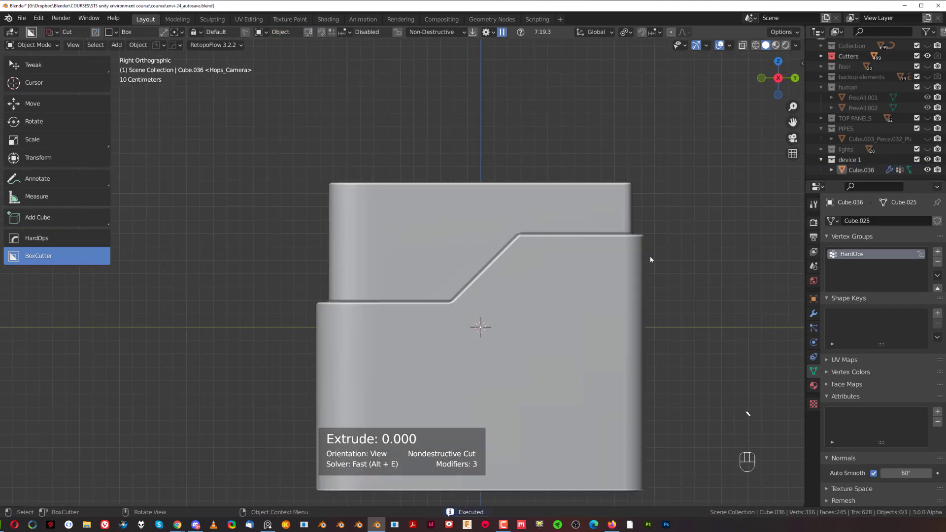
pyautogui.moveTo(293, 157); pyautogui.dragTo(664, 212)
pyautogui.rightClick(663, 212)
pyautogui.click(622, 199)
pyautogui.moveTo(272, 136)
pyautogui.mouseDown()
pyautogui.moveTo(678, 214)
pyautogui.moveTo(697, 193)
pyautogui.mouseUp()
# Set the sliced lid's HardOps bevel width to about 0.008.
pyautogui.moveTo(698, 186); pyautogui.dragTo(555, 231, button='middle')
pyautogui.press('KP_5')
pyautogui.scroll(5, 555, 230)
pyautogui.press('q')
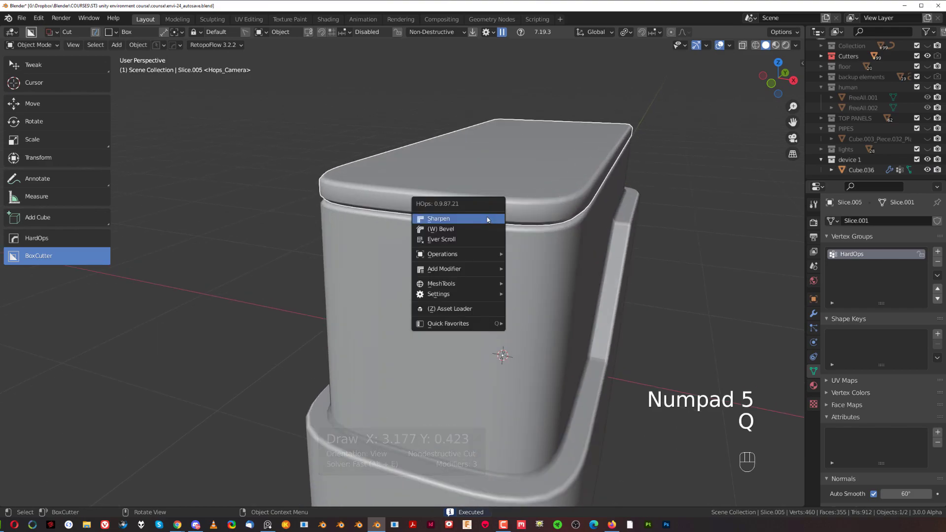
pyautogui.click(486, 229)
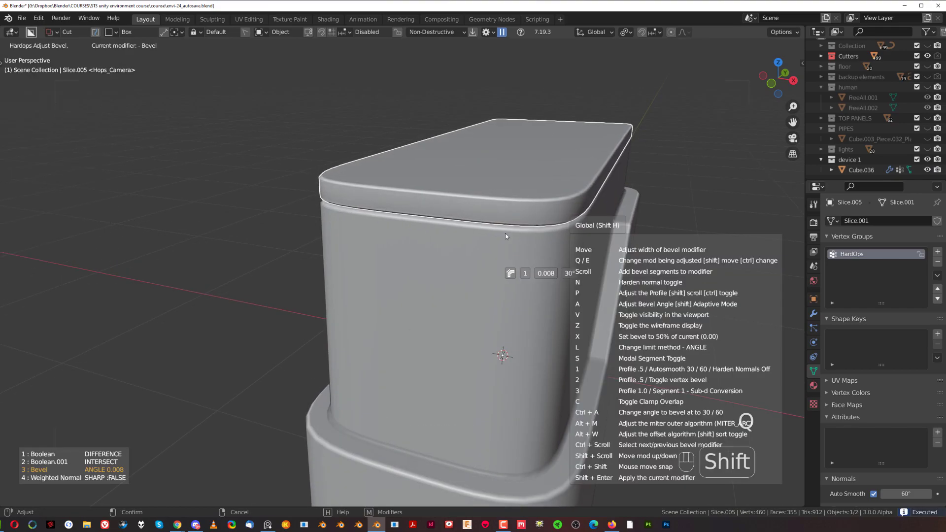
pyautogui.click(510, 237)
# Set the main body's HardOps bevel width to about 0.014.
pyautogui.click(510, 237)
pyautogui.press('q')
pyautogui.keyDown('shift'); pyautogui.click(511, 237); pyautogui.keyUp('shift')
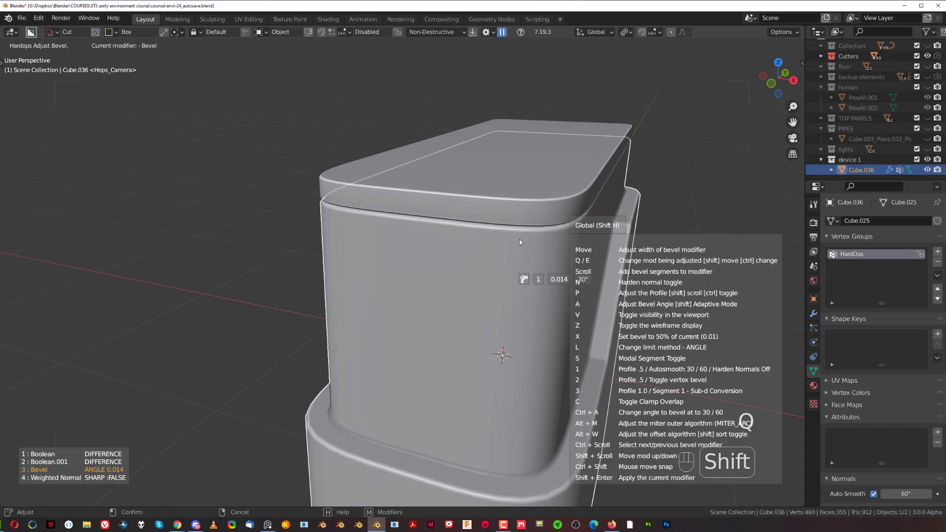
pyautogui.click(533, 245)
pyautogui.scroll(-3, 569, 264)
pyautogui.click(569, 264)
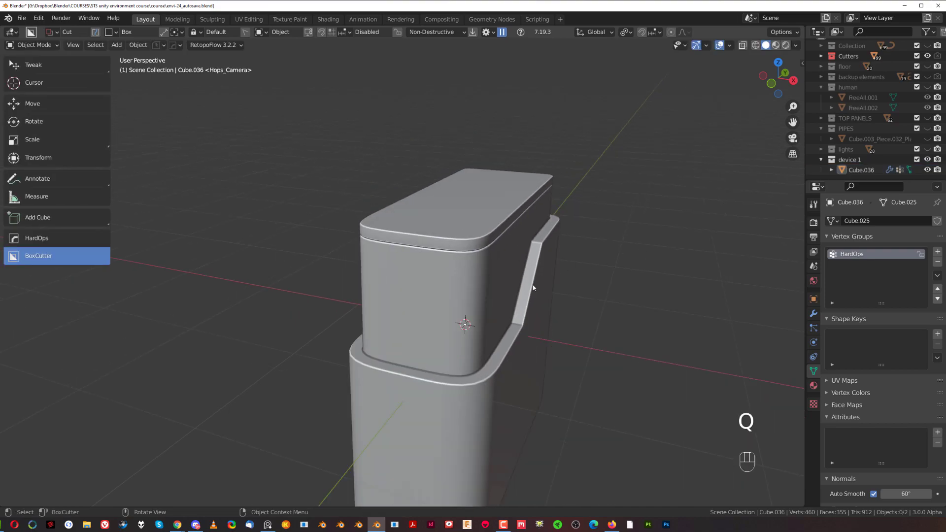
# Select the main body and show its lower edge in the right orthographic view.
pyautogui.scroll(-3, 541, 279)
pyautogui.keyDown('shift'); pyautogui.moveTo(518, 280); pyautogui.dragTo(442, 241, button='middle'); pyautogui.keyUp('shift')
pyautogui.click(351, 301)
pyautogui.press('d')
pyautogui.scroll(1, 350, 316)
pyautogui.keyDown('shift'); pyautogui.moveTo(345, 320); pyautogui.dragTo(360, 302, button='middle'); pyautogui.keyUp('shift')
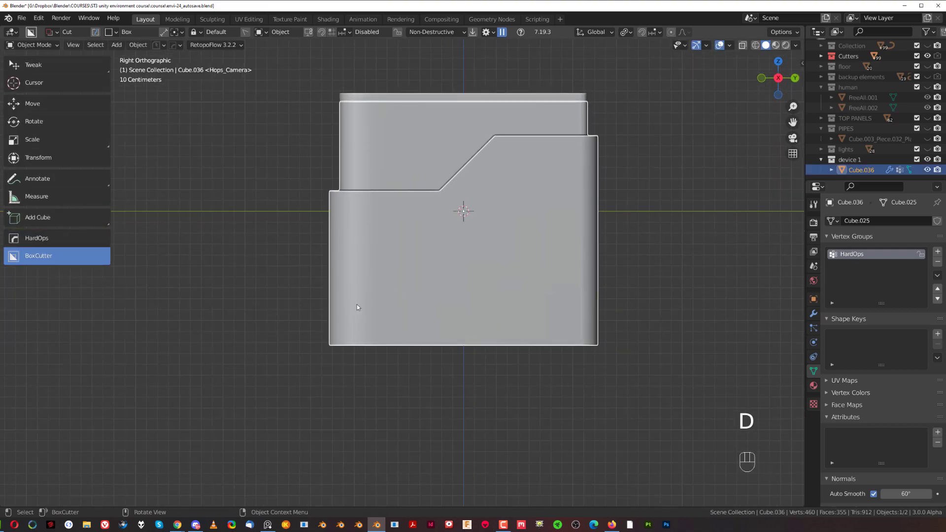
pyautogui.moveTo(298, 340)
pyautogui.mouseDown()
pyautogui.moveTo(602, 397)
pyautogui.moveTo(640, 393)
pyautogui.mouseUp()
pyautogui.rightClick(632, 393)
pyautogui.moveTo(313, 345); pyautogui.dragTo(702, 371)
pyautogui.rightClick(296, 347)
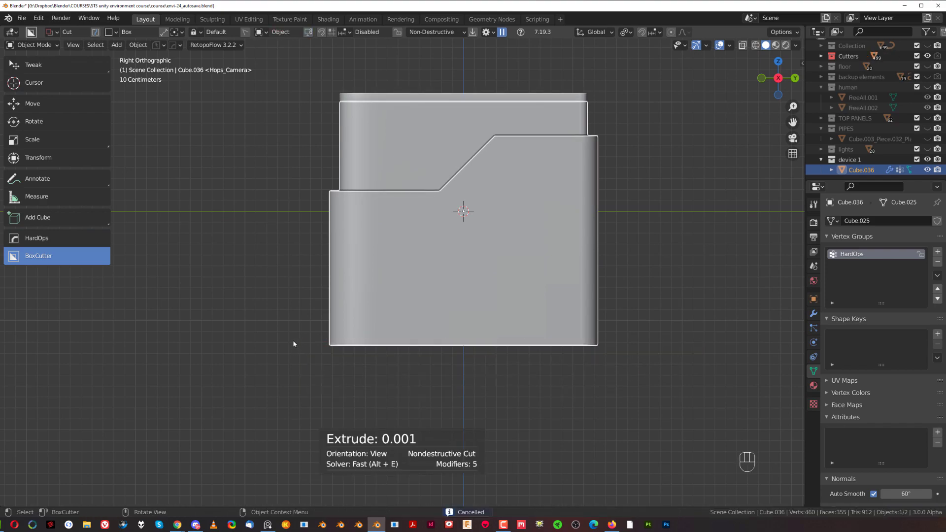
# Slice a thin base strip off the bottom of the body with a box about 3.41 by 0.53.
pyautogui.moveTo(305, 339); pyautogui.dragTo(675, 393)
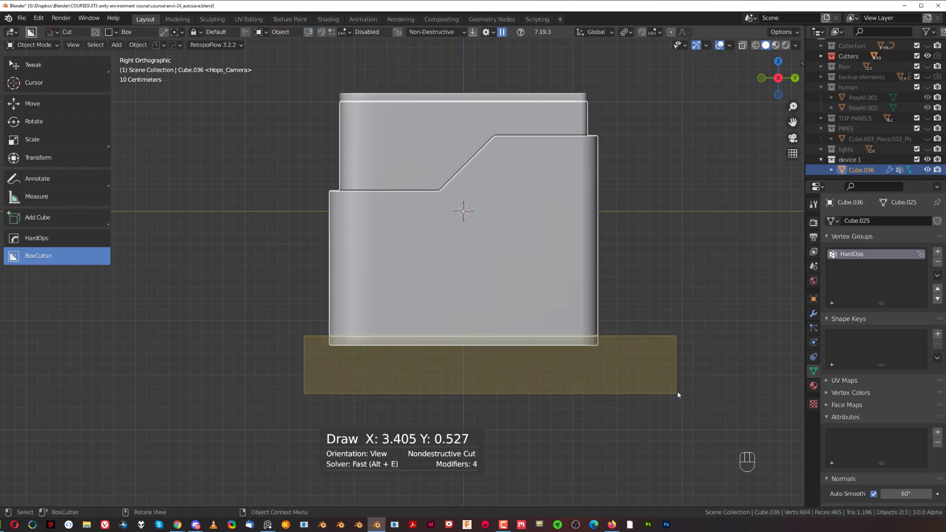
pyautogui.click(602, 307)
pyautogui.scroll(-1, 567, 297)
# Draw a BoxCutter box about 1.77 by 0.75 over the lower +Y end of the body in the right orthographic view.
pyautogui.moveTo(567, 297); pyautogui.dragTo(516, 303, button='middle')
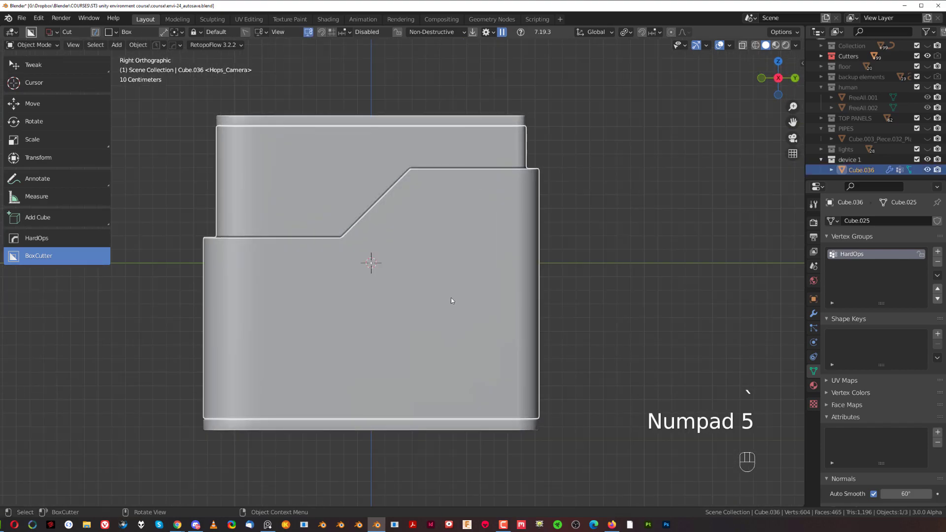
pyautogui.keyDown('shift'); pyautogui.moveTo(473, 306); pyautogui.dragTo(471, 306, button='middle'); pyautogui.keyUp('shift')
pyautogui.scroll(1, 472, 312)
pyautogui.scroll(-2, 481, 322)
pyautogui.press('d')
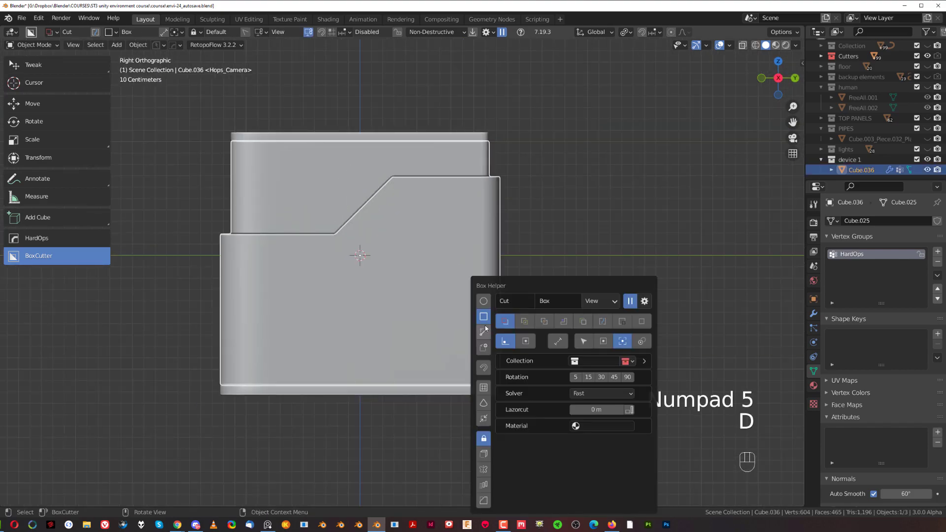
pyautogui.moveTo(384, 284); pyautogui.dragTo(587, 368)
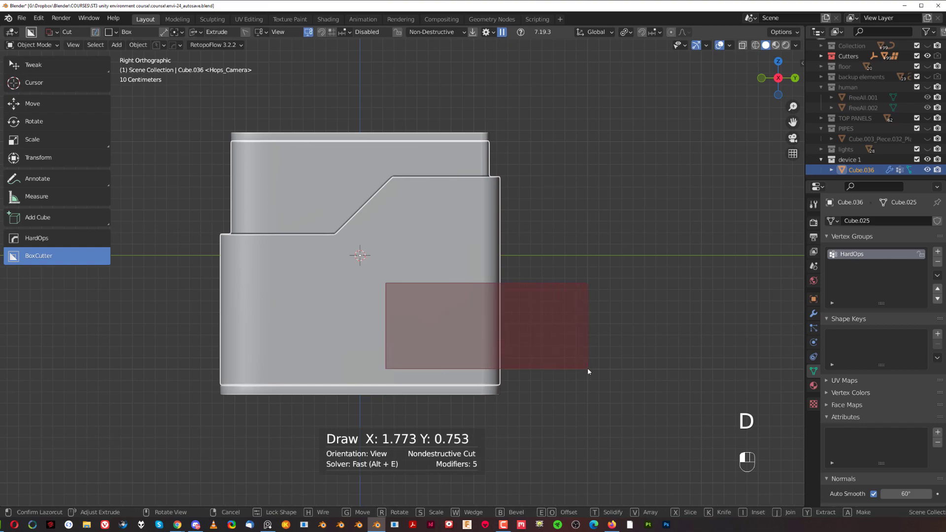
# Round the box cutter's corners with a bevel of about 0.162, switch it to Inset, and finish the recess.
pyautogui.moveTo(587, 368); pyautogui.dragTo(514, 377, button='middle')
pyautogui.press('b')
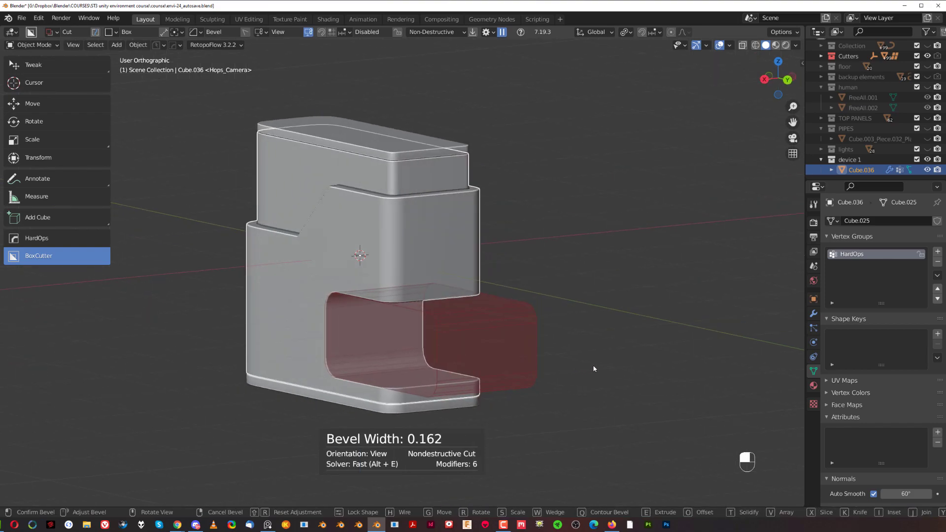
pyautogui.press('x')
pyautogui.press('x')
pyautogui.press('x')
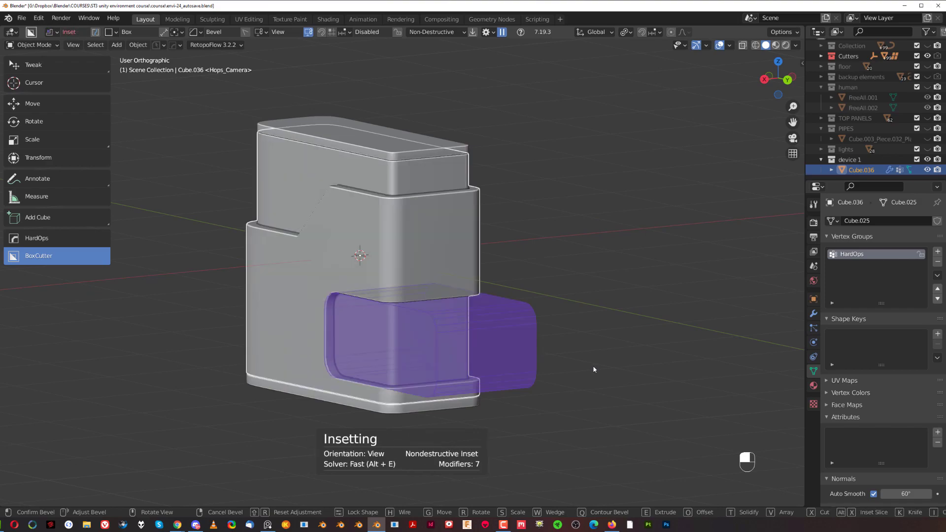
pyautogui.press('Tab')
pyautogui.click(455, 327)
pyautogui.click(510, 295)
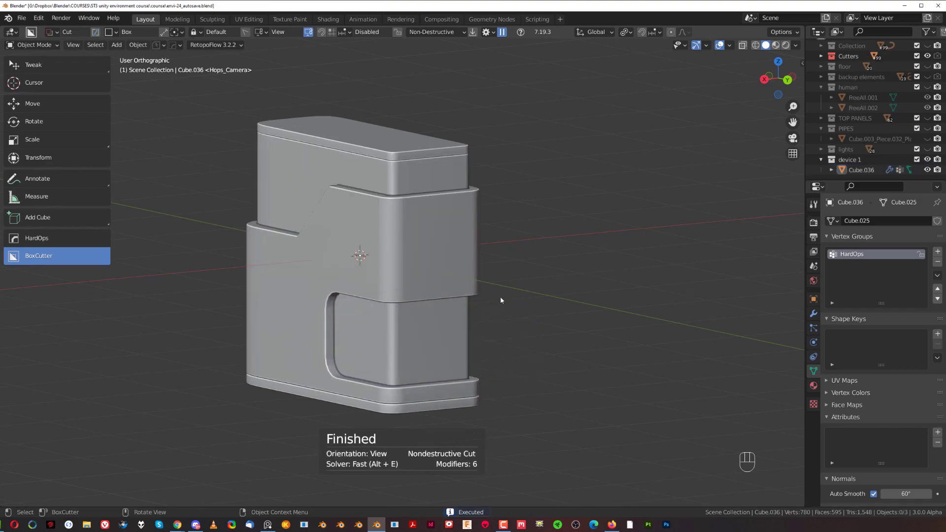
# Open the main body's mesh for editing and select one corner edge of the sloped step.
pyautogui.press('`')
pyautogui.press('`')
pyautogui.click(723, 213)
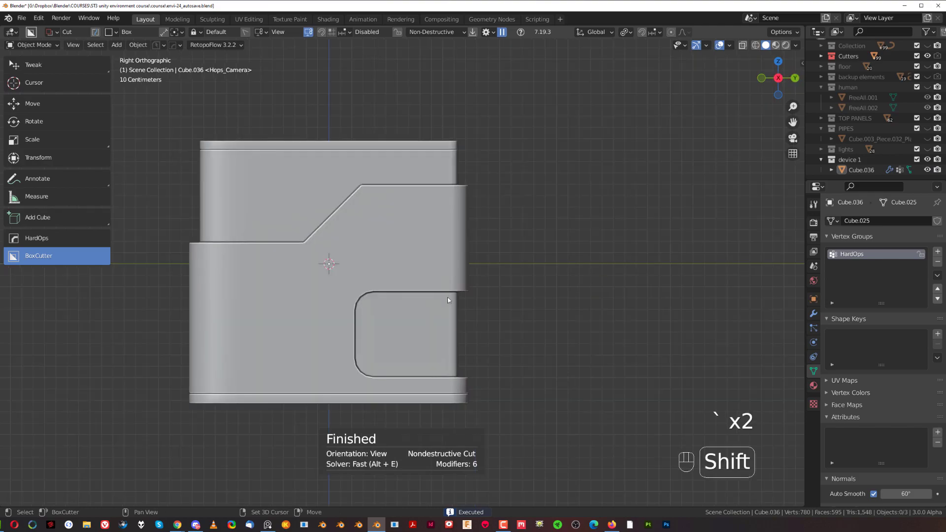
pyautogui.click(455, 194)
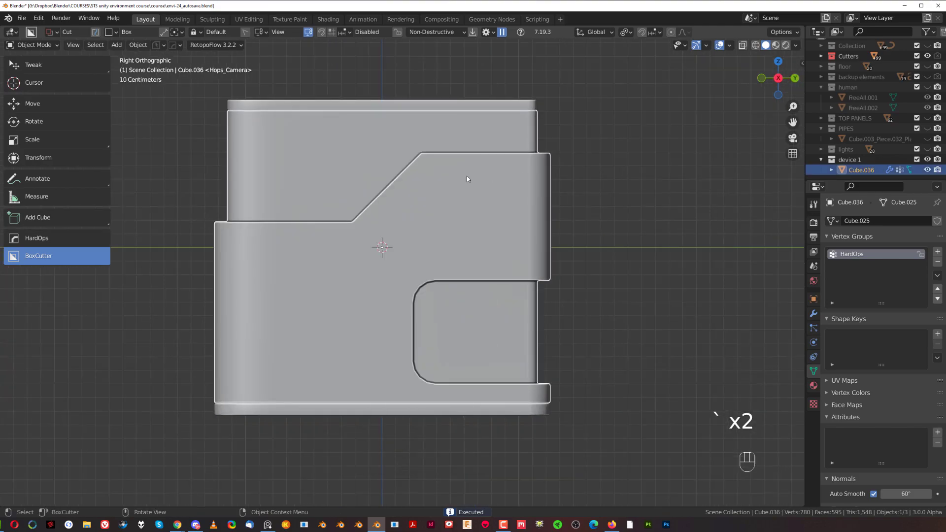
pyautogui.moveTo(488, 175); pyautogui.dragTo(490, 203, button='middle')
pyautogui.press('Tab')
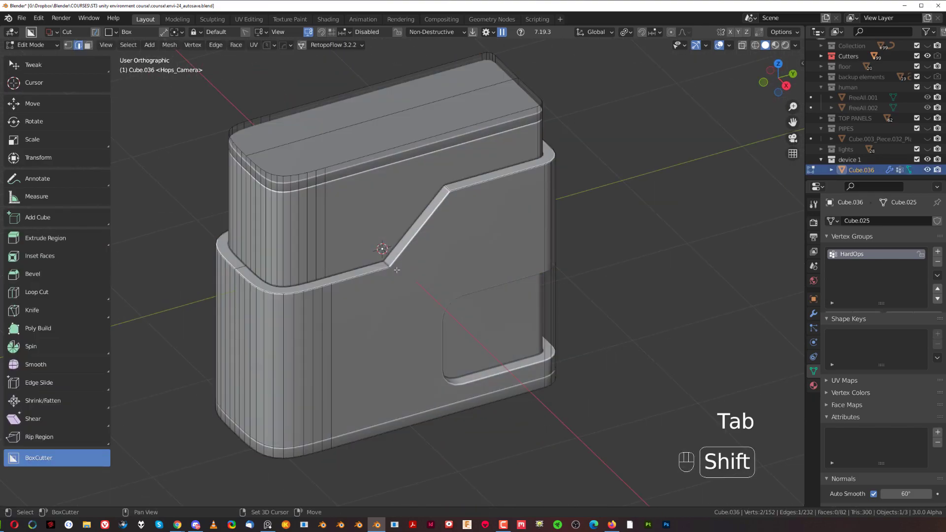
pyautogui.hotkey('ctrl', 'b')
pyautogui.rightClick(476, 233)
# Bevel both corner edges of the body's sloped step with 4 segments and a width of about 0.076 m.
pyautogui.scroll(4, 476, 256)
pyautogui.keyDown('shift'); pyautogui.moveTo(476, 277); pyautogui.dragTo(446, 388, button='middle'); pyautogui.keyUp('shift')
pyautogui.moveTo(478, 238); pyautogui.dragTo(473, 233, button='middle')
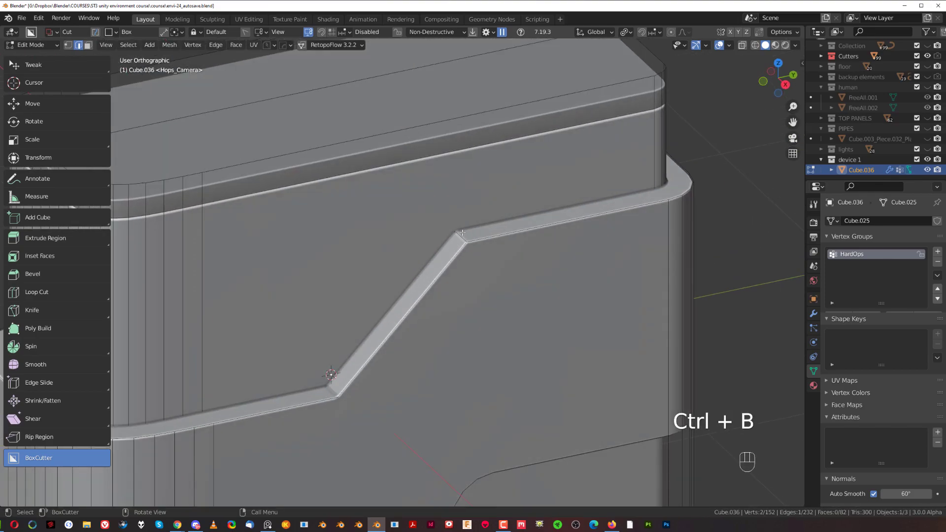
pyautogui.scroll(3, 442, 295)
pyautogui.press('Tab')
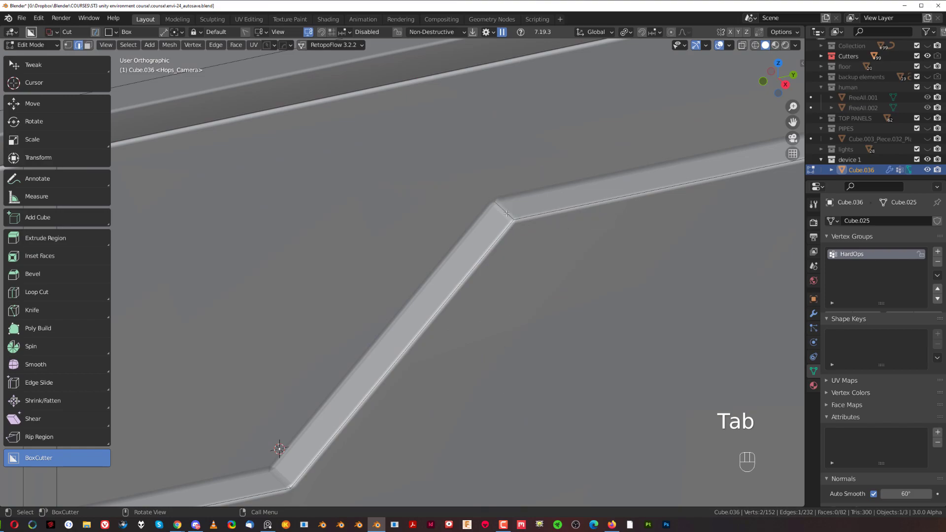
pyautogui.keyDown('shift'); pyautogui.moveTo(416, 377); pyautogui.dragTo(416, 347, button='middle'); pyautogui.keyUp('shift')
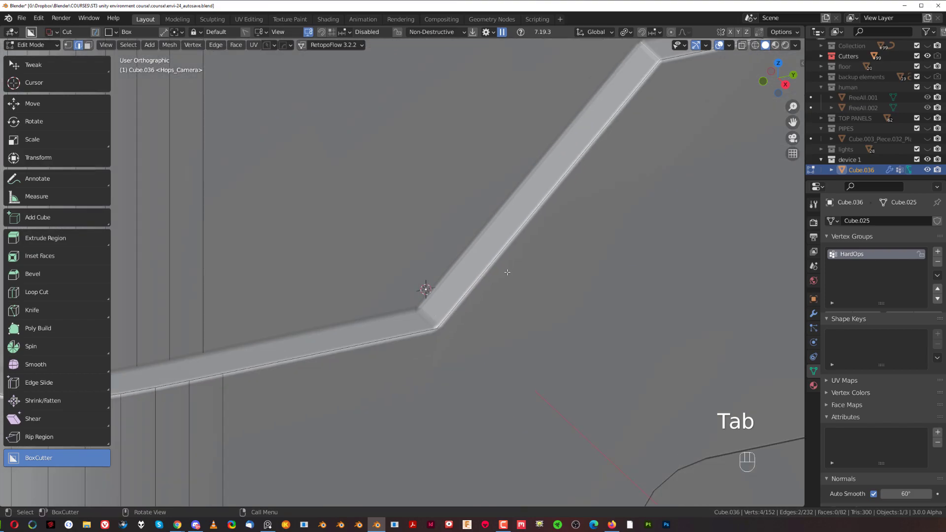
pyautogui.scroll(-2, 507, 272)
pyautogui.hotkey('ctrl', 'b')
pyautogui.click(593, 287)
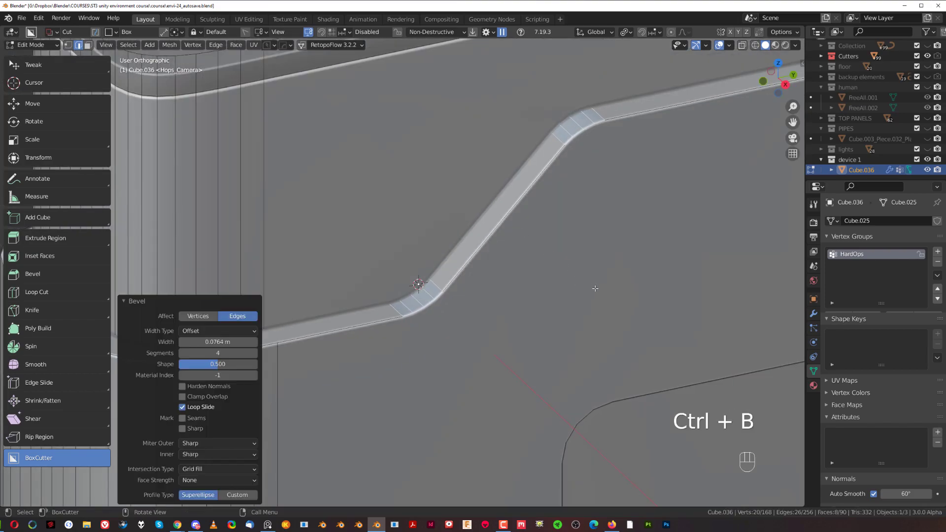
# Symmetrize the body's mesh along X from negative to positive and return to Object Mode.
pyautogui.scroll(-5, 593, 288)
pyautogui.moveTo(594, 289); pyautogui.dragTo(577, 304, button='middle')
pyautogui.hotkey('alt', 'x')
pyautogui.press('`')
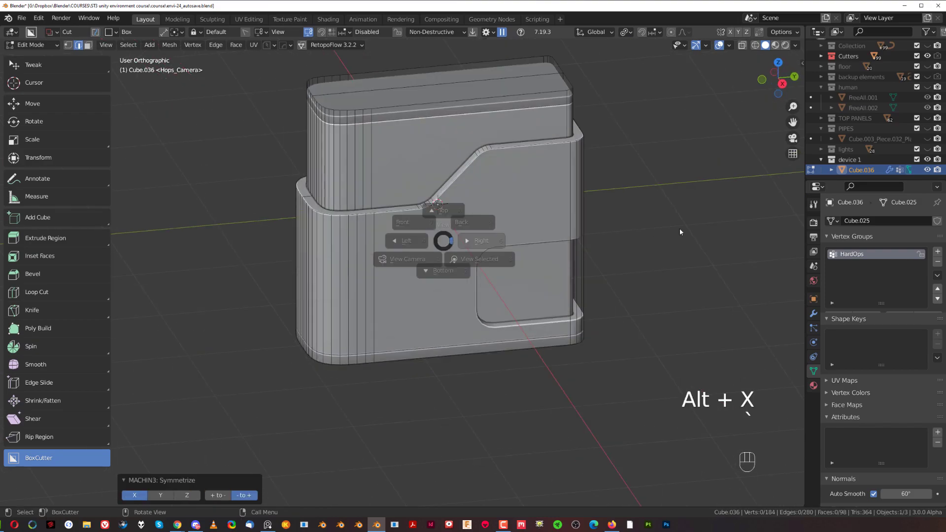
pyautogui.press('Tab')
pyautogui.keyDown('shift'); pyautogui.moveTo(479, 206); pyautogui.dragTo(414, 201, button='middle'); pyautogui.keyUp('shift')
pyautogui.scroll(1, 493, 236)
pyautogui.keyDown('shift'); pyautogui.moveTo(503, 242); pyautogui.dragTo(524, 212, button='middle'); pyautogui.keyUp('shift')
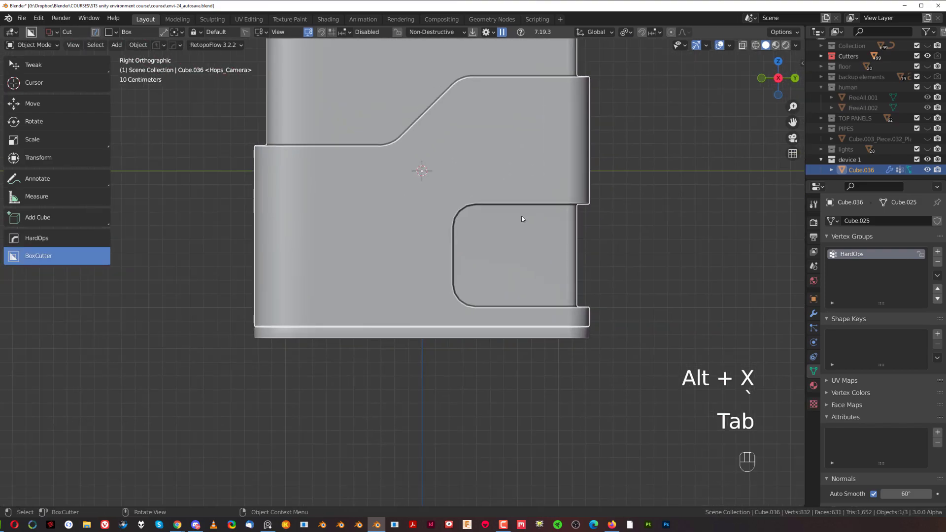
pyautogui.scroll(-1, 524, 211)
pyautogui.hotkey('ctrl', 'z')
pyautogui.hotkey('ctrl', 'z')
pyautogui.hotkey('ctrl', 'z')
pyautogui.hotkey('ctrl', 'z')
pyautogui.hotkey('ctrl', 'z')
# Draw a 32-segment BoxCutter circle at the open end of the side recess and extrude it as a joined cylinder.
pyautogui.moveTo(474, 263); pyautogui.dragTo(521, 292)
pyautogui.rightClick(489, 271)
pyautogui.moveTo(521, 293); pyautogui.dragTo(457, 304, button='middle')
pyautogui.press('j')
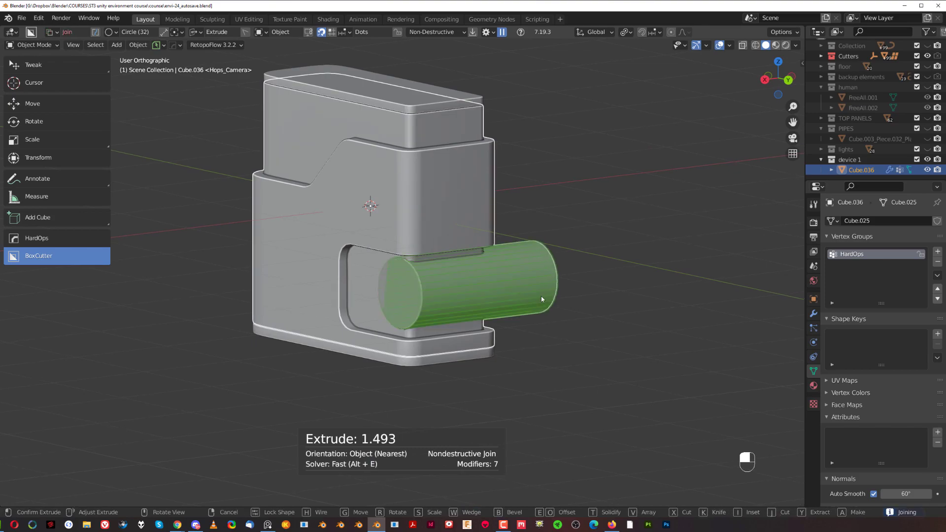
# Adjust the joined cylinder's offset and extrusion so it protrudes from both sides of the recess, and finish the shape.
pyautogui.press('e')
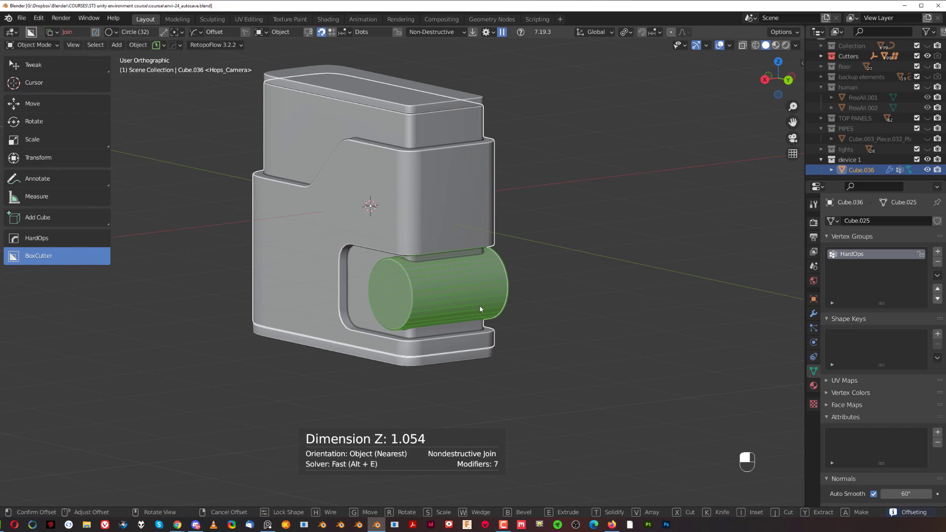
pyautogui.press('e')
pyautogui.press('Tab')
pyautogui.press('g')
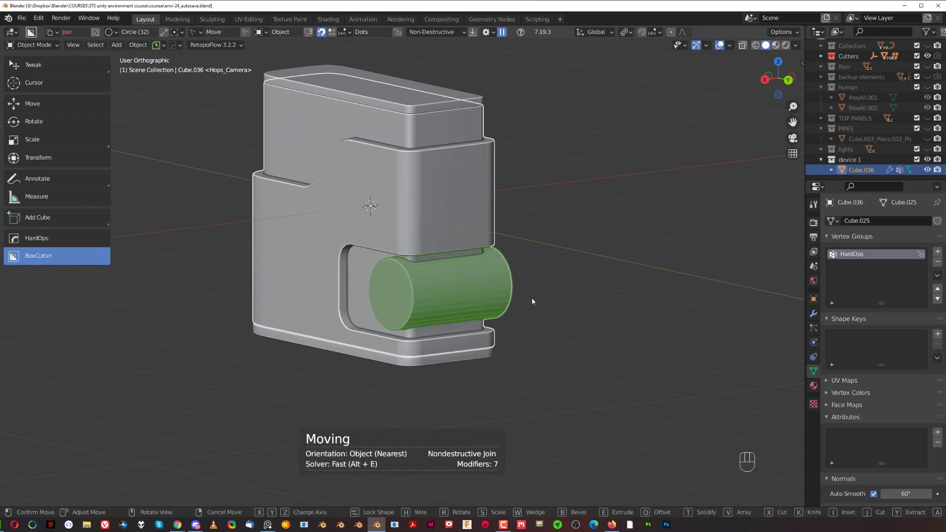
pyautogui.press('shift')
pyautogui.click(532, 304)
pyautogui.click(594, 272)
# Select the cylinder's cutter with the HardOps boolean scroll and try shifting it along Y in the right orthographic view.
pyautogui.moveTo(547, 270); pyautogui.dragTo(610, 271, button='middle')
pyautogui.press('KP_5')
pyautogui.press('`')
pyautogui.click(681, 268)
pyautogui.press('KP_5')
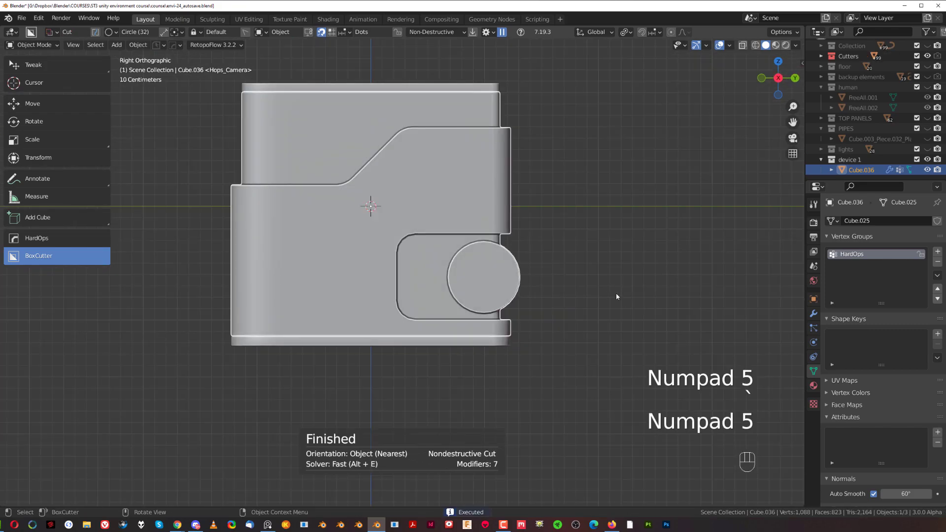
pyautogui.scroll(2, 577, 293)
pyautogui.press('q')
pyautogui.click(580, 277)
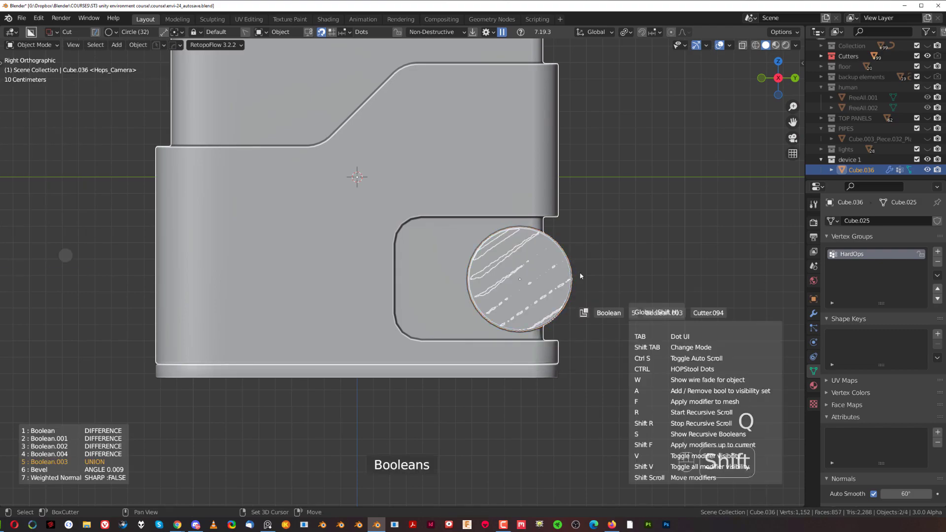
pyautogui.hotkey('shift', 'g')
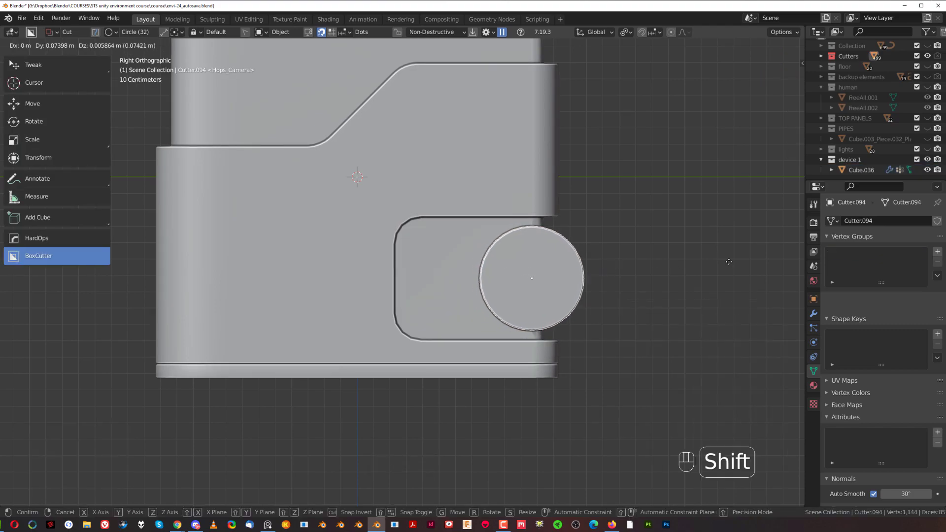
pyautogui.click(614, 271)
# Open the cylinder cutter's mesh and add one loop cut close to each end.
pyautogui.moveTo(614, 272); pyautogui.dragTo(542, 245, button='middle')
pyautogui.press('Tab')
pyautogui.moveTo(501, 269); pyautogui.dragTo(513, 256, button='middle')
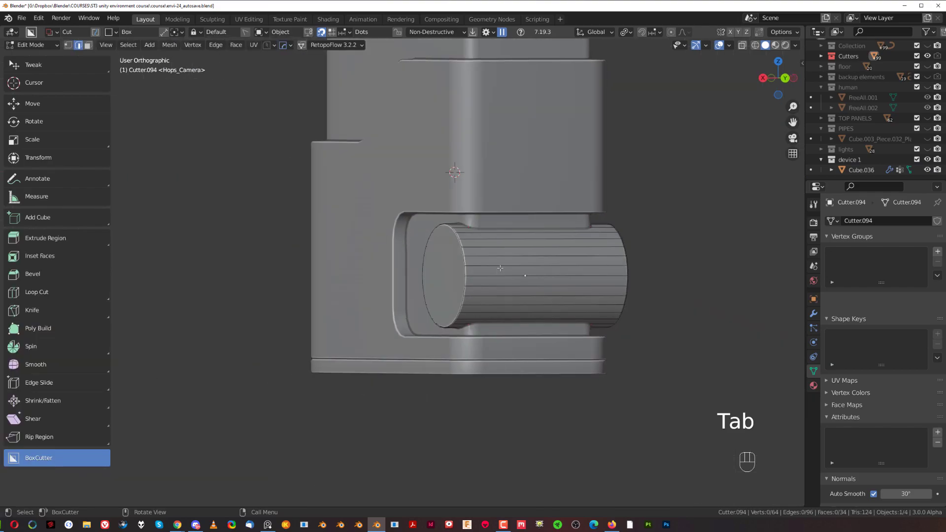
pyautogui.hotkey('ctrl', 'r')
pyautogui.click(508, 249)
pyautogui.click(441, 242)
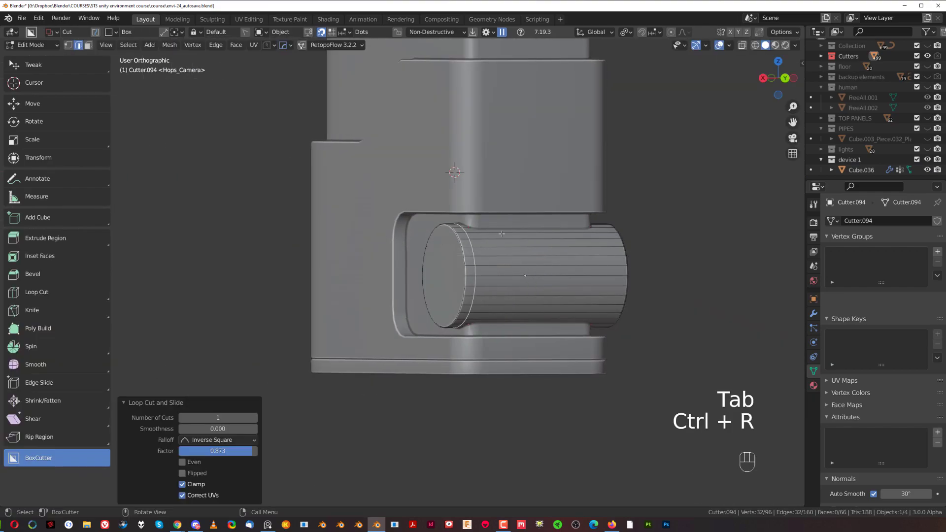
pyautogui.hotkey('ctrl', 'r')
pyautogui.click(535, 232)
pyautogui.click(601, 236)
# Add a second pair of loop cuts around the cylinder, one slightly inward from each existing end loop.
pyautogui.hotkey('ctrl', 'r')
pyautogui.click(528, 237)
pyautogui.click(498, 237)
pyautogui.hotkey('ctrl', 'r')
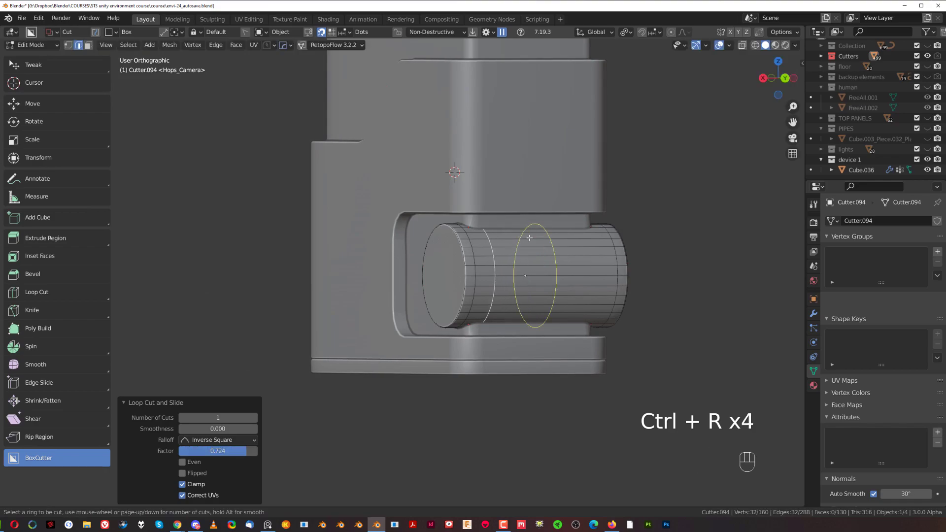
pyautogui.click(564, 238)
pyautogui.click(596, 236)
# Hide the Cutters collection and apply the main body's boolean modifiers with HardOps Smart Apply.
pyautogui.moveTo(514, 264); pyautogui.dragTo(560, 286, button='middle')
pyautogui.scroll(-1, 560, 285)
pyautogui.press('q')
pyautogui.hotkey('shift', '2')
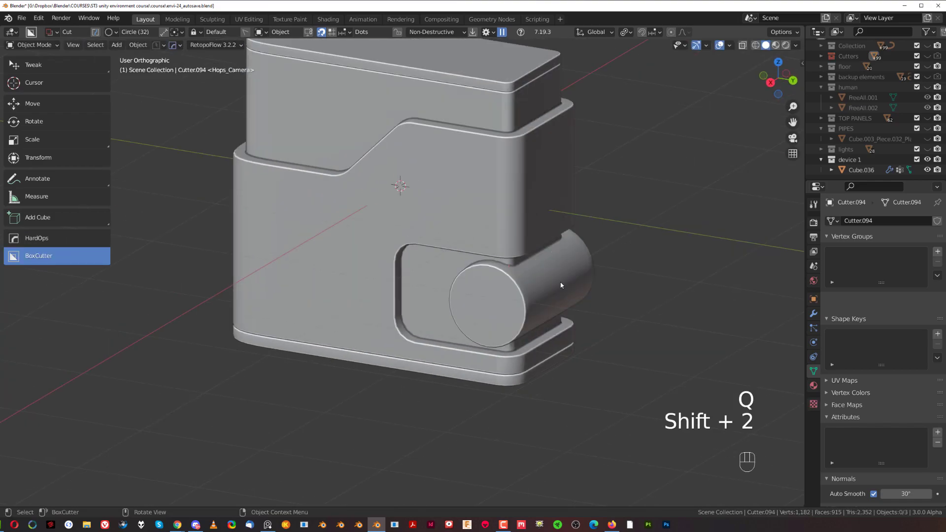
pyautogui.click(532, 271)
pyautogui.press('q')
pyautogui.moveTo(532, 285)
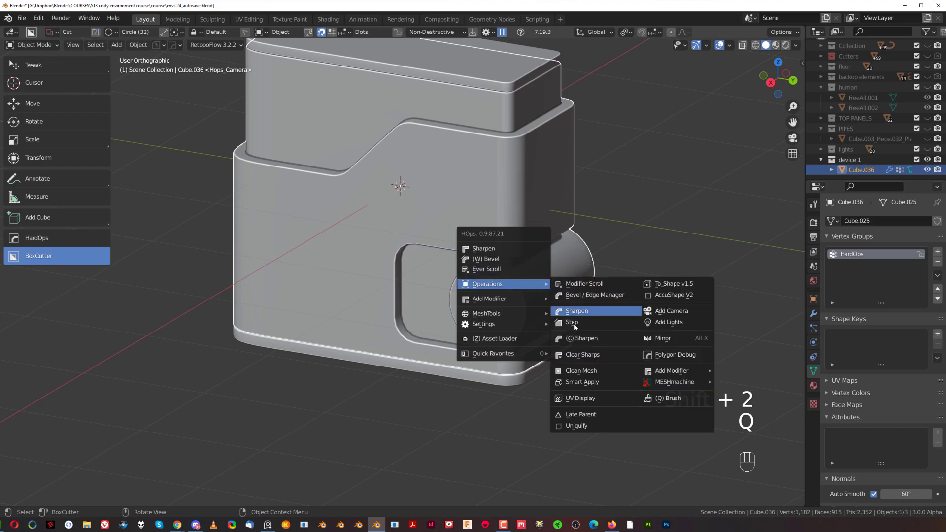
pyautogui.click(593, 382)
# Mirror the main body across the X axis with the HardOps mirror modifier.
pyautogui.scroll(-3, 587, 371)
pyautogui.hotkey('alt', 'x')
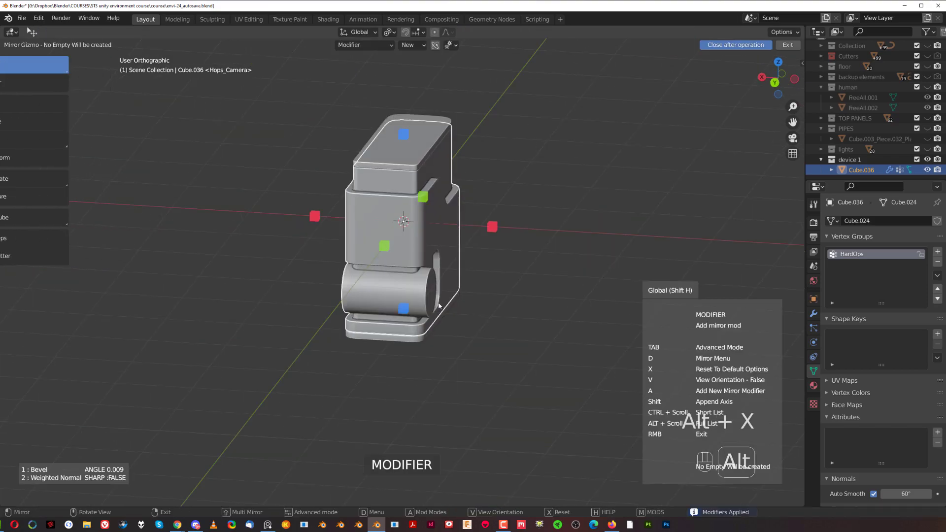
pyautogui.click(317, 216)
# Open the main body's mesh in the right orthographic view and select the cylinder's circular end face.
pyautogui.moveTo(342, 250); pyautogui.dragTo(541, 245, button='middle')
pyautogui.press('`')
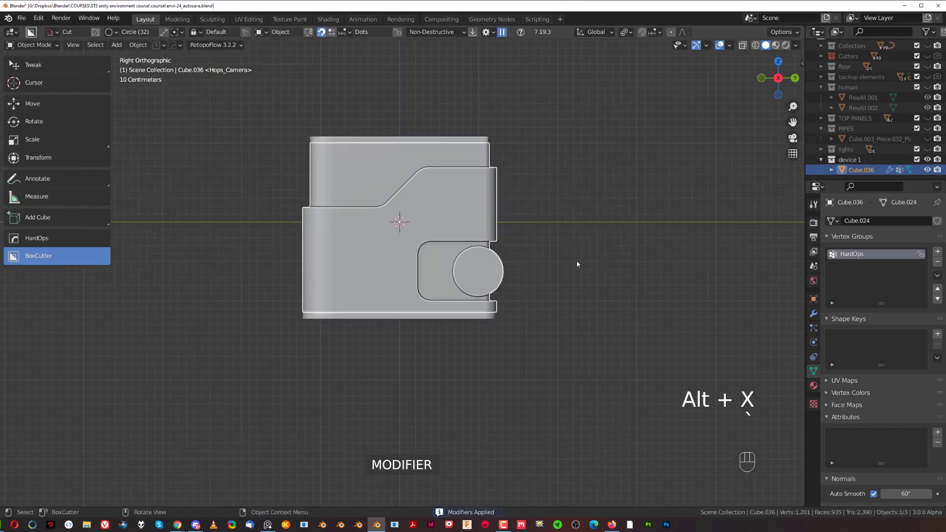
pyautogui.scroll(3, 582, 262)
pyautogui.press('Tab')
pyautogui.scroll(4, 579, 270)
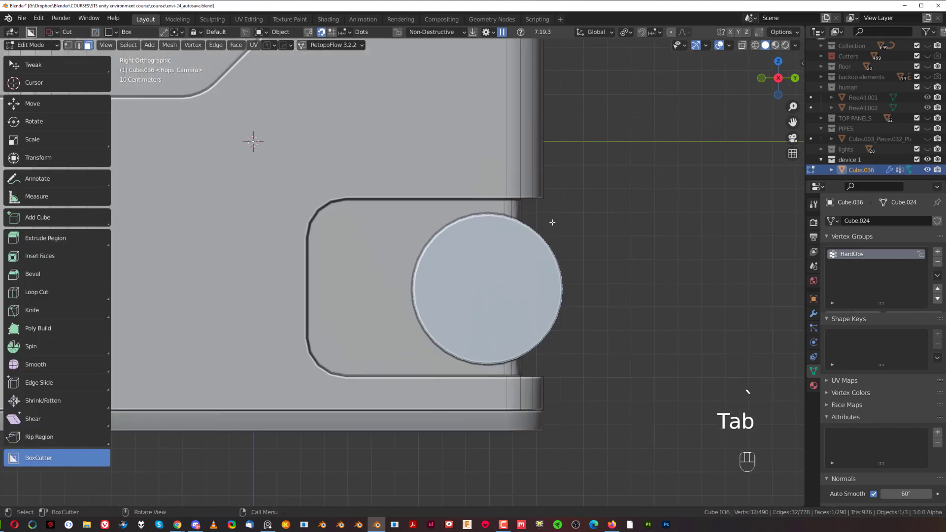
# Try beveling the rim of the cylinder's end face about 0.086 m wide with one segment, and undo it.
pyautogui.press('s')
pyautogui.click(758, 273)
pyautogui.hotkey('ctrl', 'b')
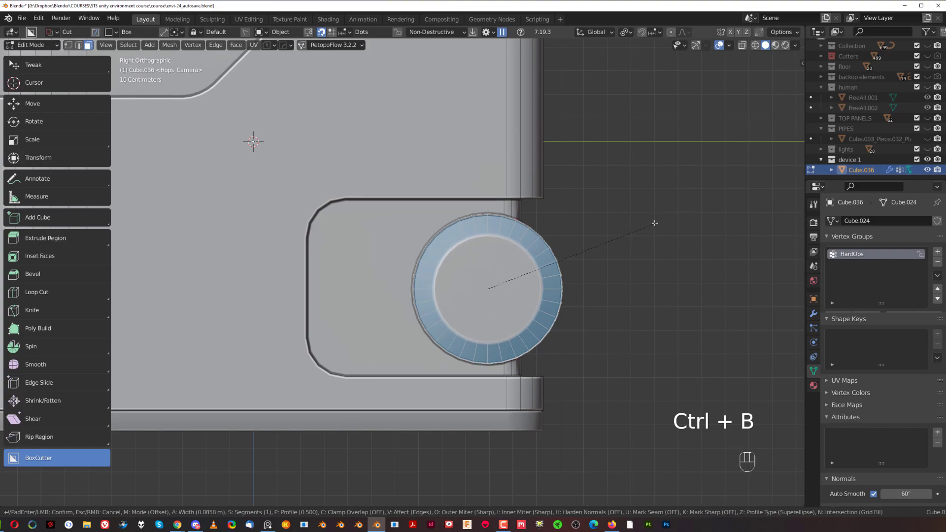
pyautogui.click(657, 224)
pyautogui.click(513, 283)
pyautogui.moveTo(567, 284); pyautogui.dragTo(633, 293, button='middle')
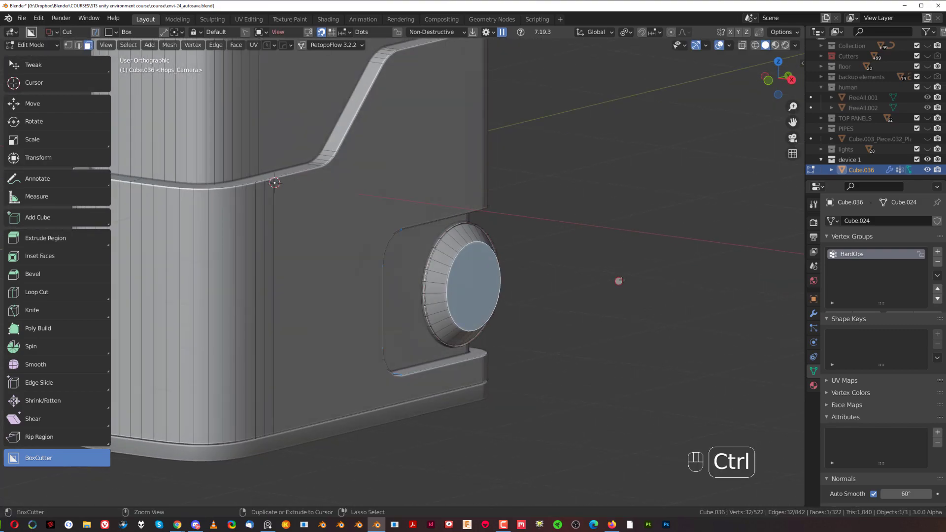
pyautogui.hotkey('ctrl', 'z')
pyautogui.hotkey('ctrl', 'z')
# Bevel the cylinder's end rim about 0.034 m with one segment and inset the end face about 0.059 m.
pyautogui.hotkey('ctrl', 'b')
pyautogui.click(460, 295)
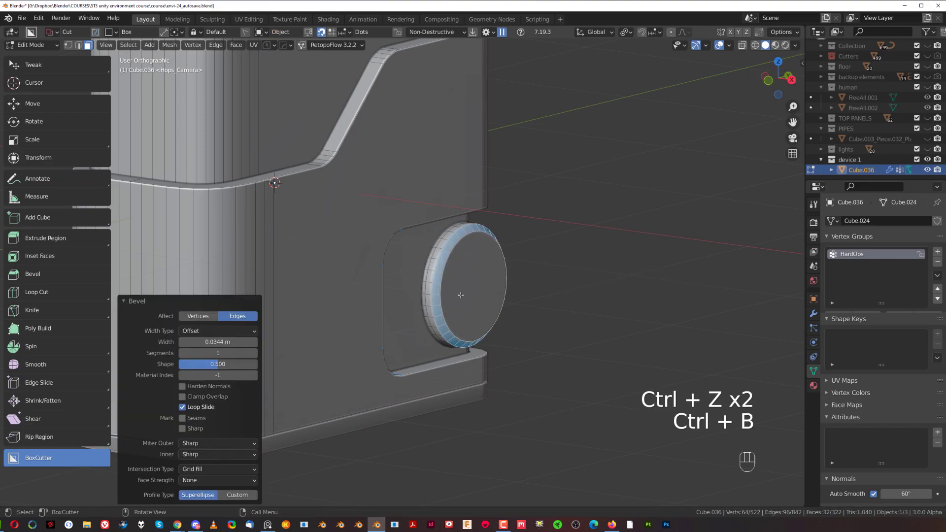
pyautogui.click(460, 295)
pyautogui.press('i')
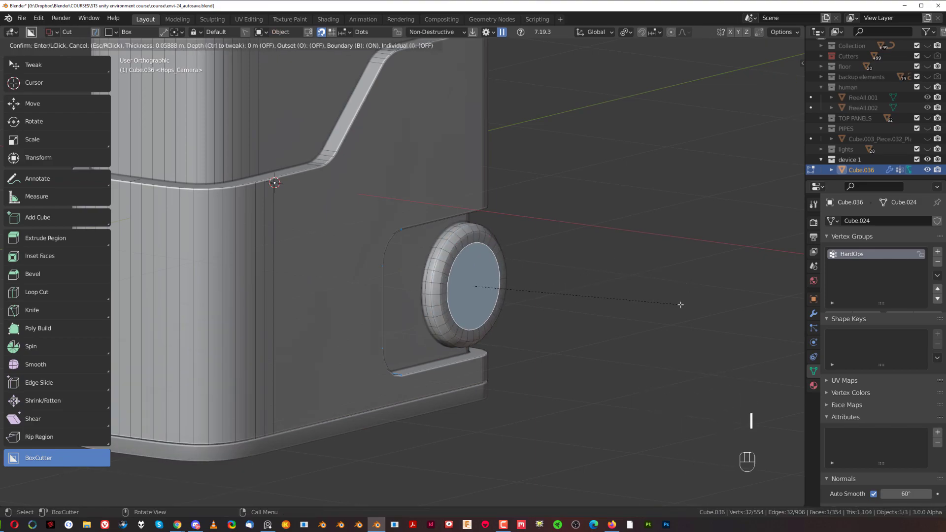
pyautogui.click(681, 305)
# Extrude the inset end face about 0.057 m inward, scale it to about 0.78, and return to Object Mode.
pyautogui.press('e')
pyautogui.click(672, 296)
pyautogui.press('s')
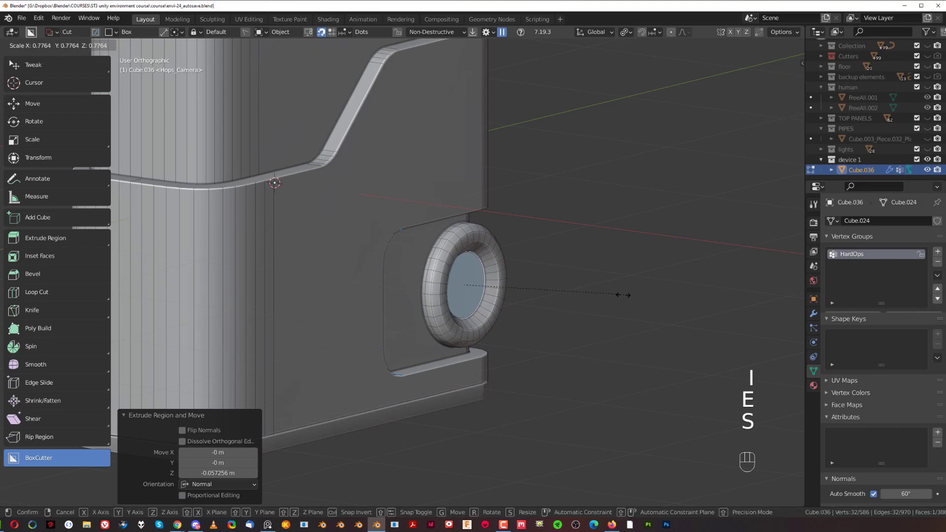
pyautogui.click(623, 295)
pyautogui.press('Tab')
pyautogui.scroll(-4, 534, 250)
pyautogui.moveTo(534, 250); pyautogui.dragTo(468, 224, button='middle')
pyautogui.press('KP_5')
pyautogui.press('`')
pyautogui.click(657, 266)
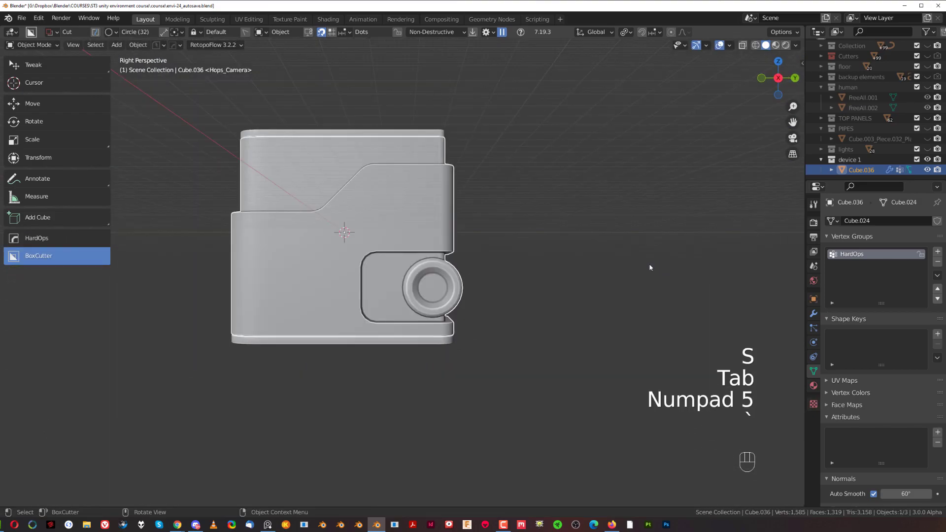
# Switch BoxCutter to a box shape and draw a thin horizontal slot across the body's front edge in the right orthographic view.
pyautogui.press('KP_5')
pyautogui.keyDown('shift'); pyautogui.moveTo(514, 266); pyautogui.dragTo(534, 272, button='middle'); pyautogui.keyUp('shift')
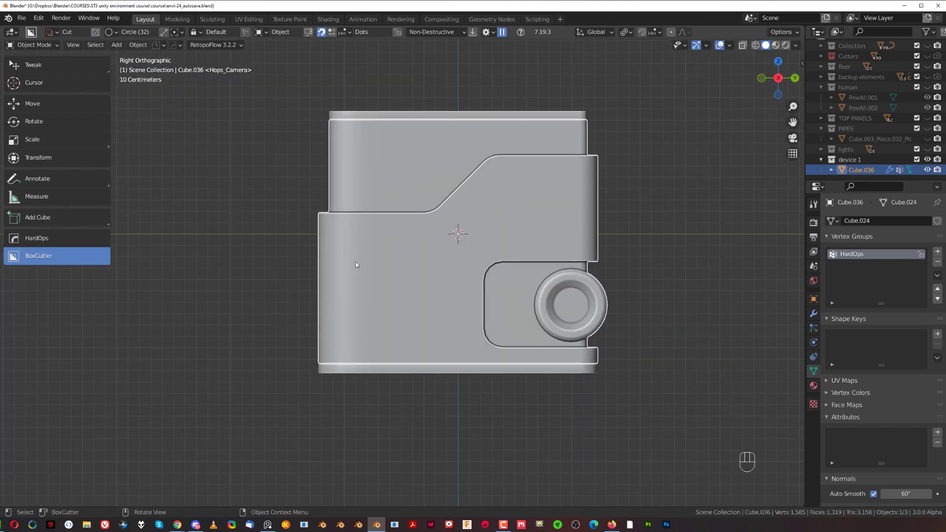
pyautogui.press('d')
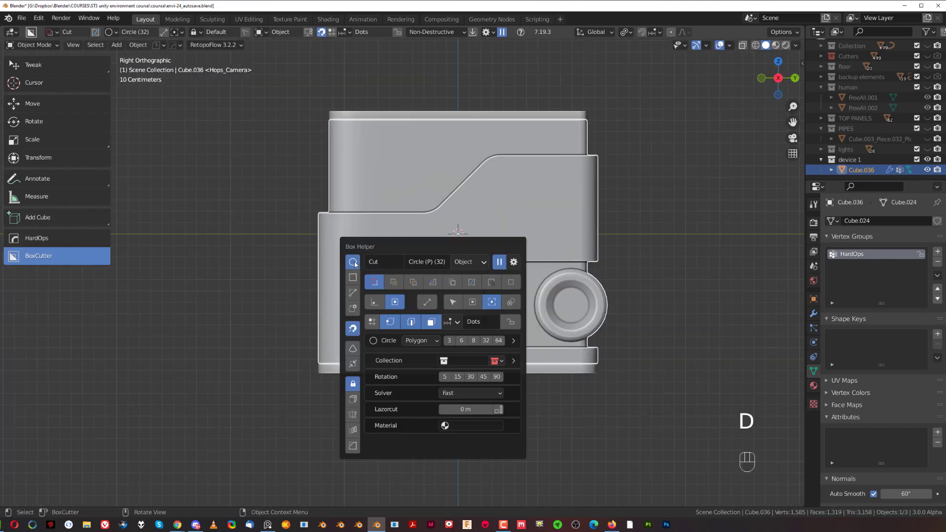
pyautogui.click(353, 277)
pyautogui.moveTo(276, 237); pyautogui.dragTo(365, 240)
# Array the slot cutter into four rows at a distance of about -0.047 and commit the cut.
pyautogui.press('v')
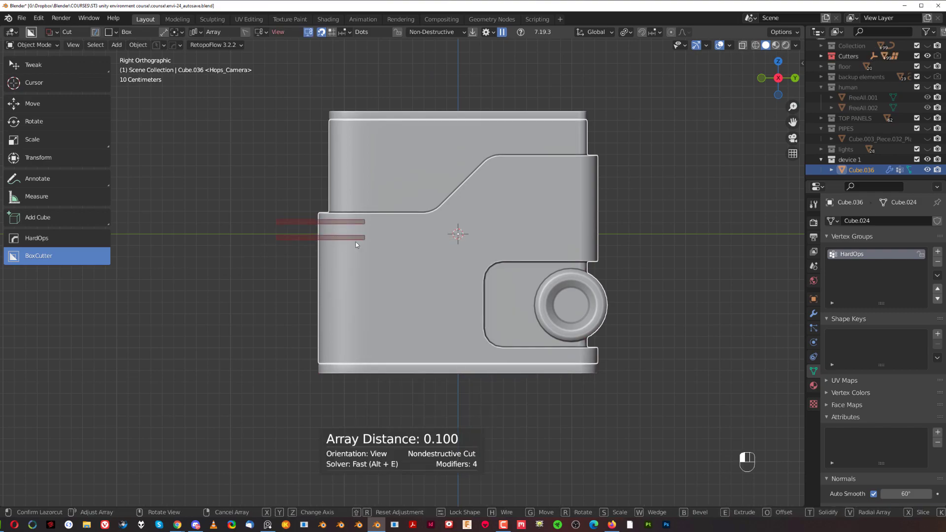
pyautogui.moveTo(375, 247); pyautogui.dragTo(371, 245)
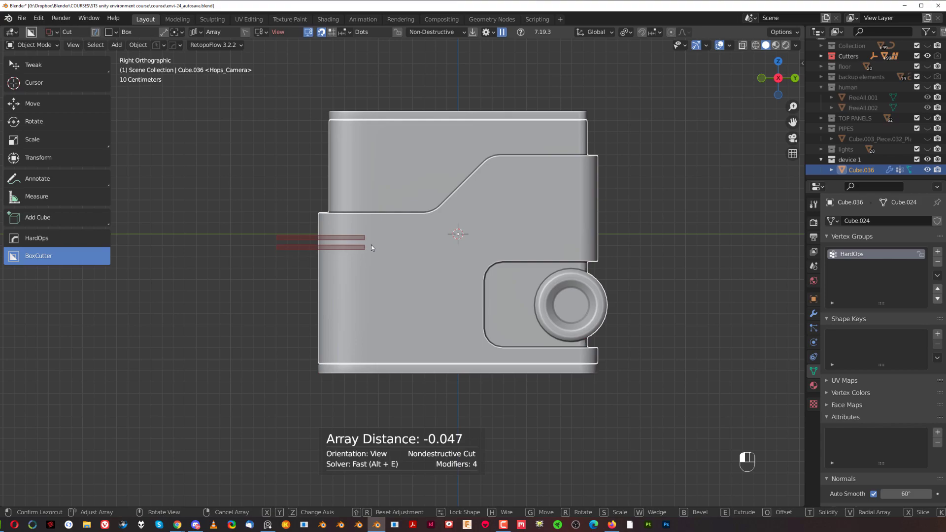
pyautogui.scroll(2, 371, 244)
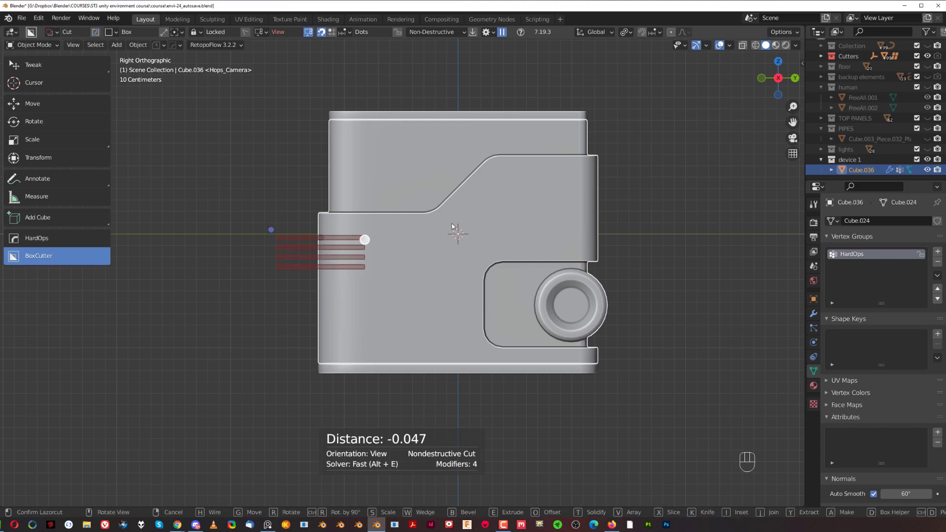
pyautogui.click(372, 244)
pyautogui.moveTo(442, 250); pyautogui.dragTo(413, 265, button='middle')
# Reveal the slot cutter among the body's booleans in the top orthographic view and select the lid.
pyautogui.press('`')
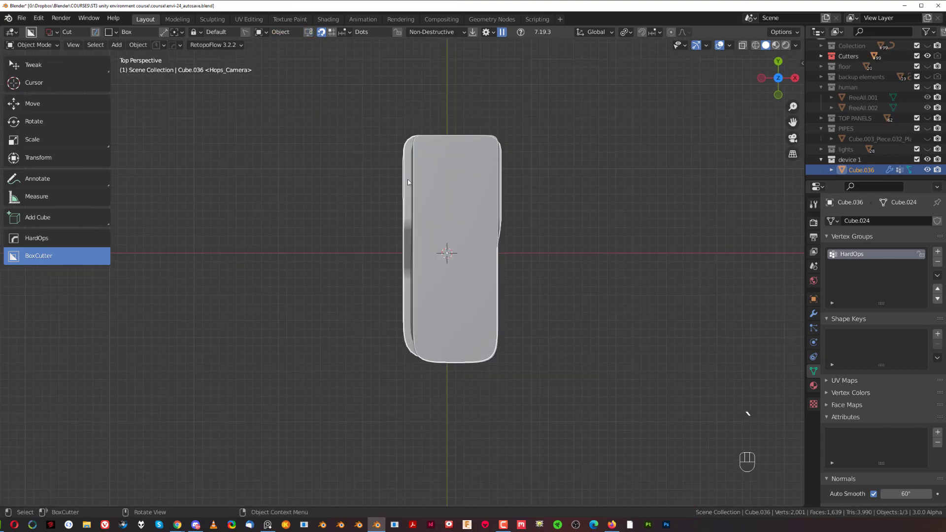
pyautogui.press('KP_5')
pyautogui.press('q')
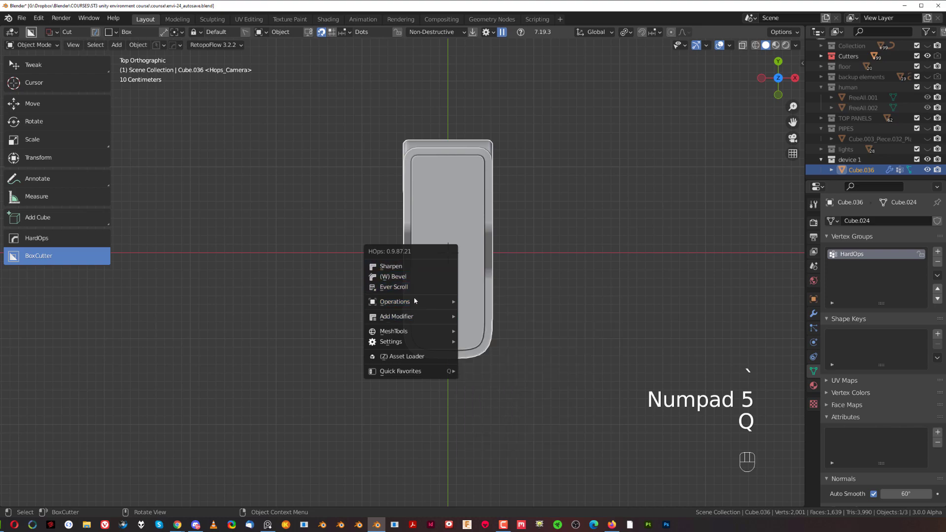
pyautogui.moveTo(415, 303)
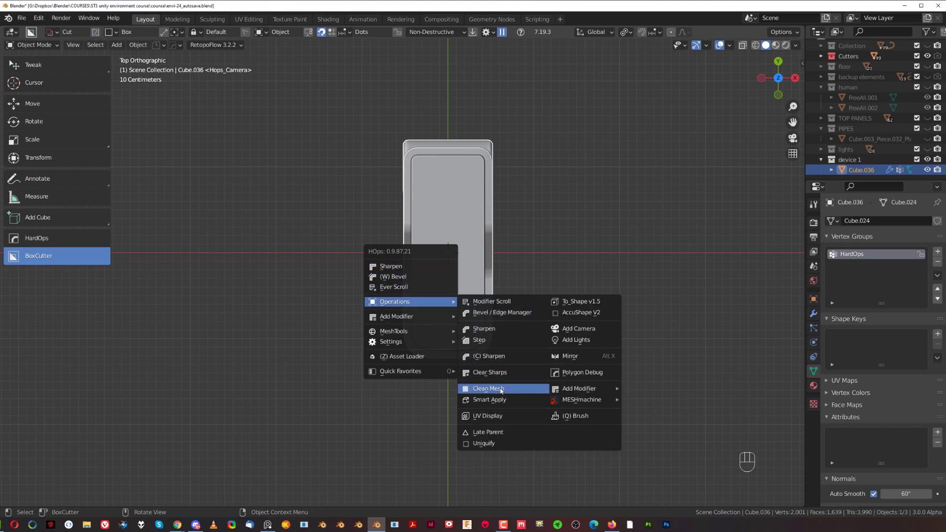
pyautogui.click(419, 277)
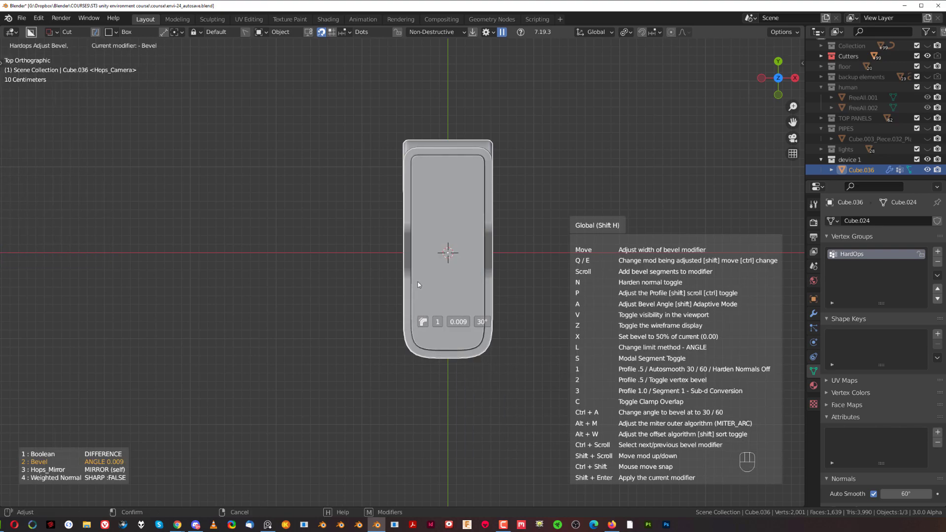
pyautogui.press('q')
pyautogui.click(420, 290)
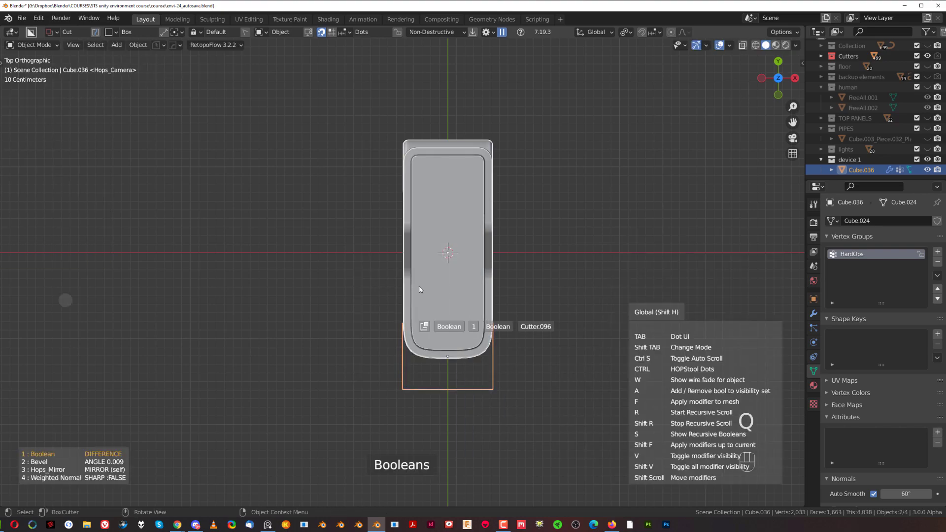
pyautogui.click(420, 289)
pyautogui.keyDown('shift'); pyautogui.moveTo(448, 303); pyautogui.dragTo(435, 253, button='middle'); pyautogui.keyUp('shift')
pyautogui.scroll(2, 436, 253)
pyautogui.click(455, 219)
pyautogui.press('q')
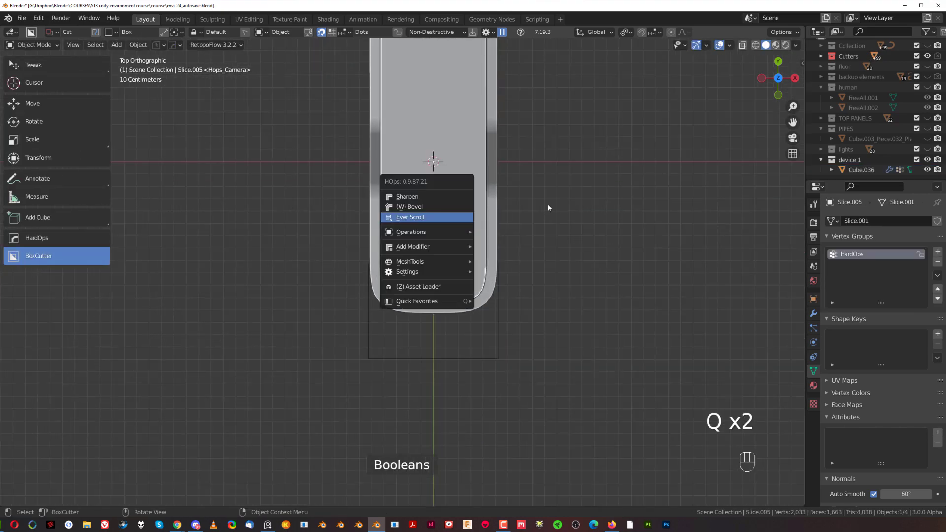
pyautogui.moveTo(483, 277); pyautogui.dragTo(442, 220, button='middle')
pyautogui.press('g')
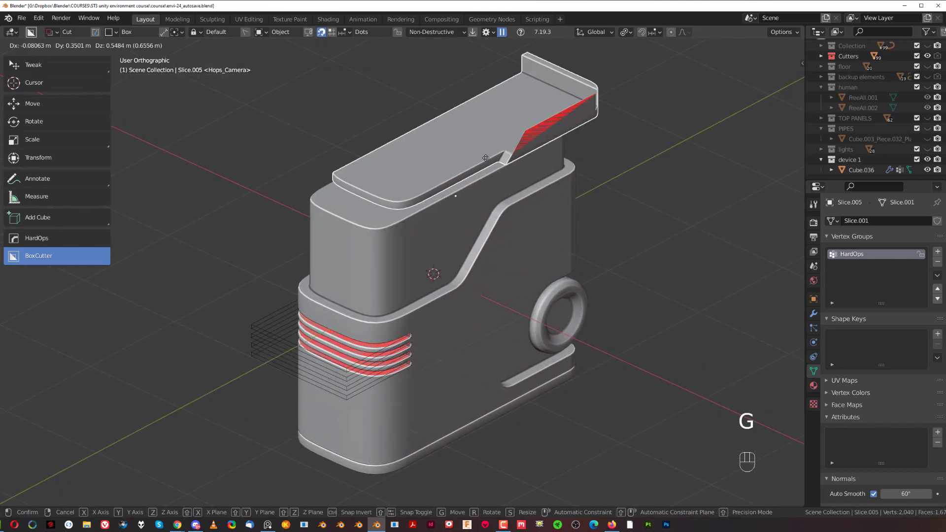
pyautogui.rightClick(494, 203)
# Duplicate the lid in place from the top orthographic view and run Smart Apply on the copy.
pyautogui.scroll(-1, 494, 203)
pyautogui.moveTo(495, 203); pyautogui.dragTo(524, 244, button='middle')
pyautogui.press('KP_5')
pyautogui.press('`')
pyautogui.press('KP_5')
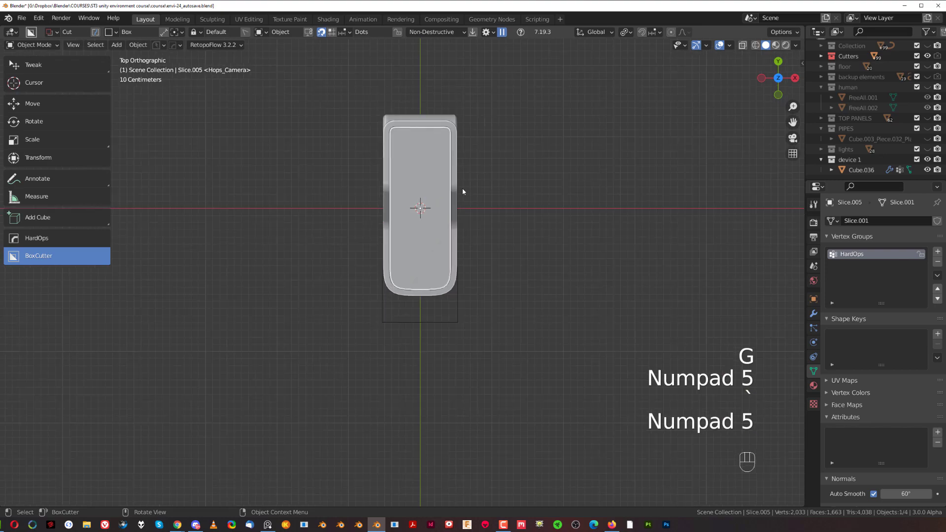
pyautogui.hotkey('shift', 'd')
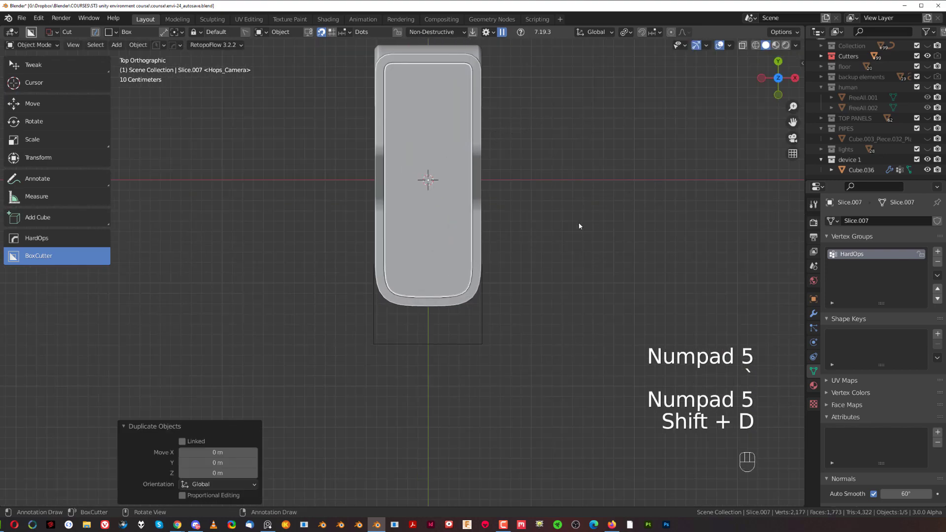
pyautogui.press('q')
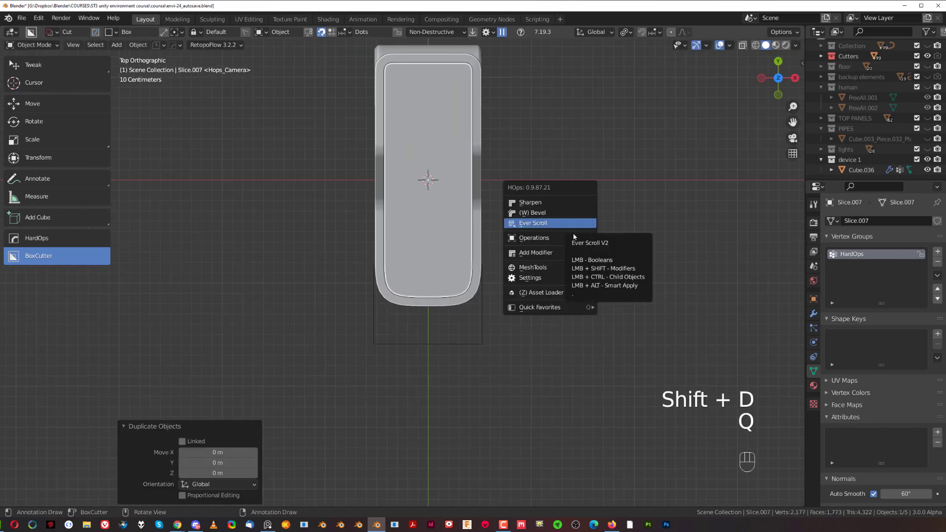
pyautogui.moveTo(573, 245)
pyautogui.click(648, 334)
# Remove the Bevel and Weighted Normal modifiers from the lid copy.
pyautogui.hotkey('ctrl', '`')
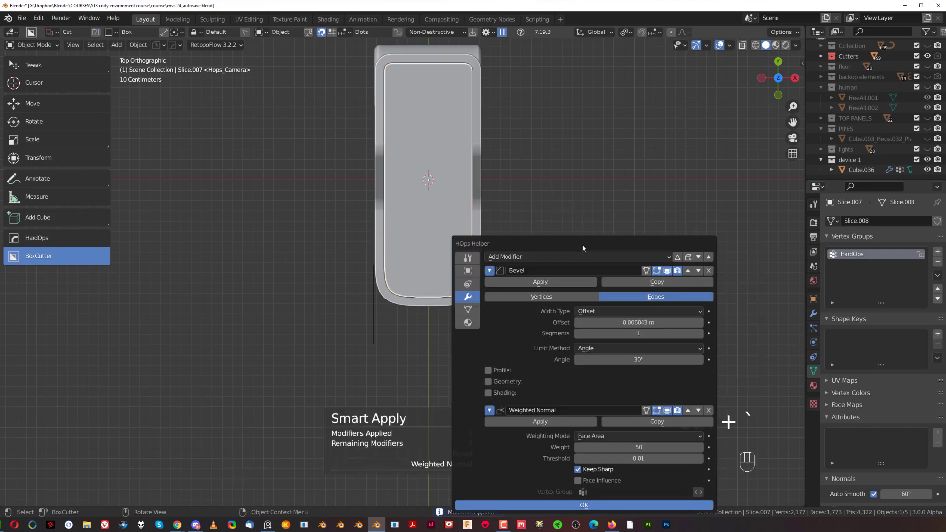
pyautogui.click(709, 271)
pyautogui.click(709, 271)
pyautogui.click(536, 146)
# Set the lid copy's origin to its geometry and scale it by about 8.507 along Z.
pyautogui.scroll(-2, 530, 182)
pyautogui.moveTo(518, 242); pyautogui.dragTo(458, 167, button='middle')
pyautogui.press('s')
pyautogui.rightClick(795, 255)
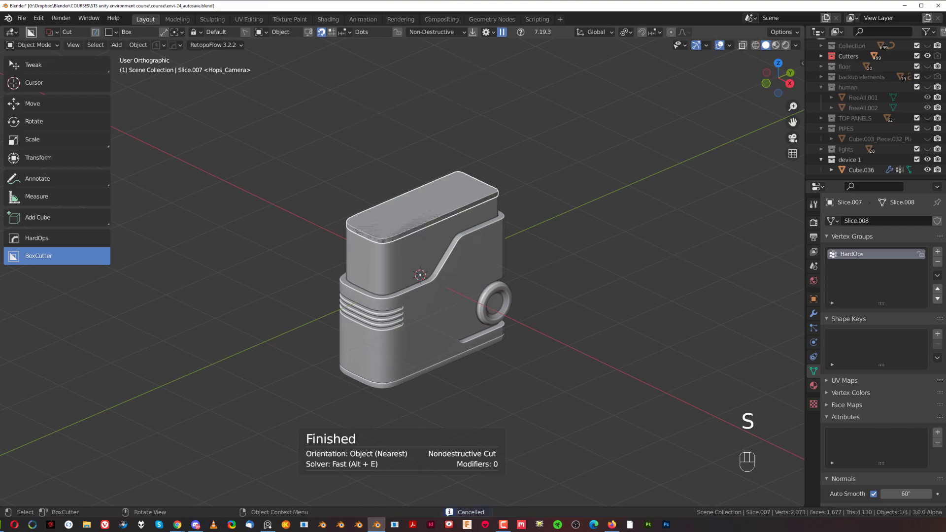
pyautogui.hotkey('shift', 's')
pyautogui.click(539, 284)
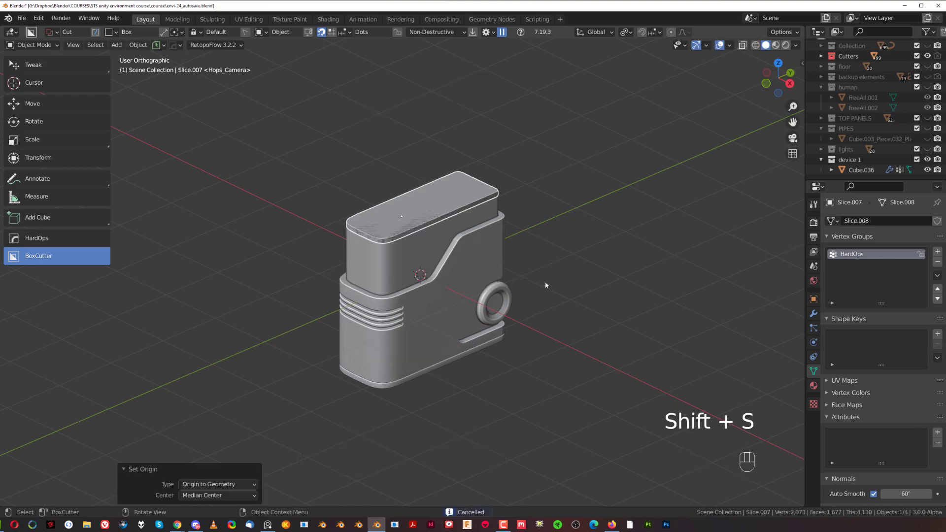
pyautogui.press('s')
pyautogui.press('z')
pyautogui.click(771, 217)
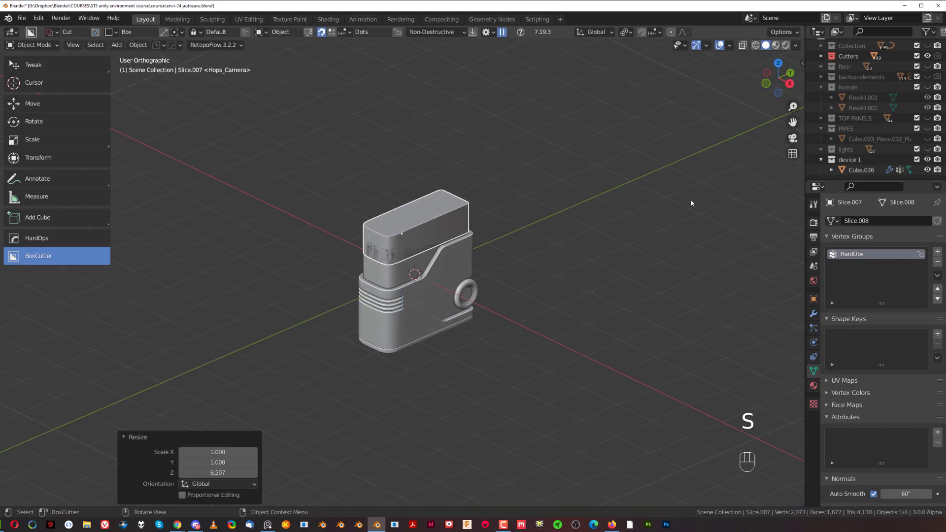
# Move the lid copy about -1.1074 m along Z and stretch it vertically past the body's top and base.
pyautogui.scroll(2, 606, 231)
pyautogui.press('g')
pyautogui.press('z')
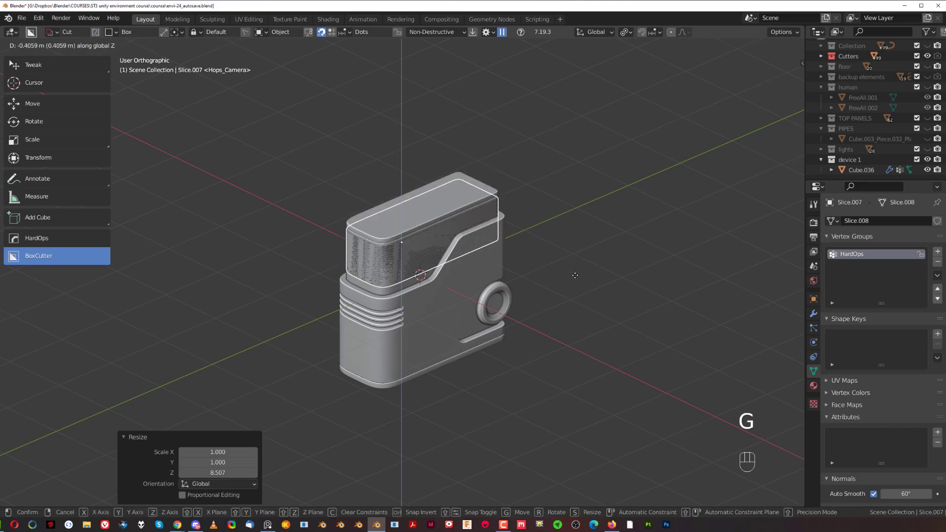
pyautogui.click(588, 319)
pyautogui.press('s')
pyautogui.press('z')
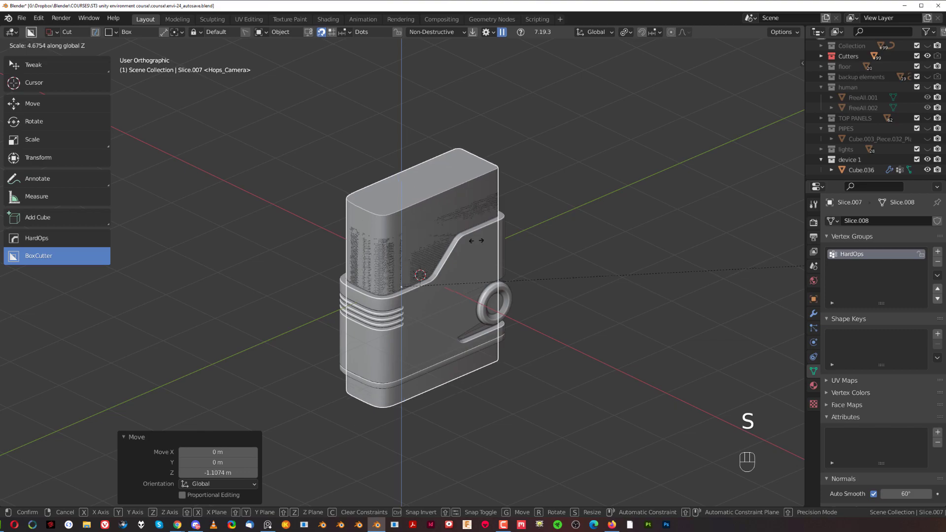
pyautogui.click(458, 235)
pyautogui.scroll(3, 471, 202)
pyautogui.click(438, 294)
pyautogui.press('q')
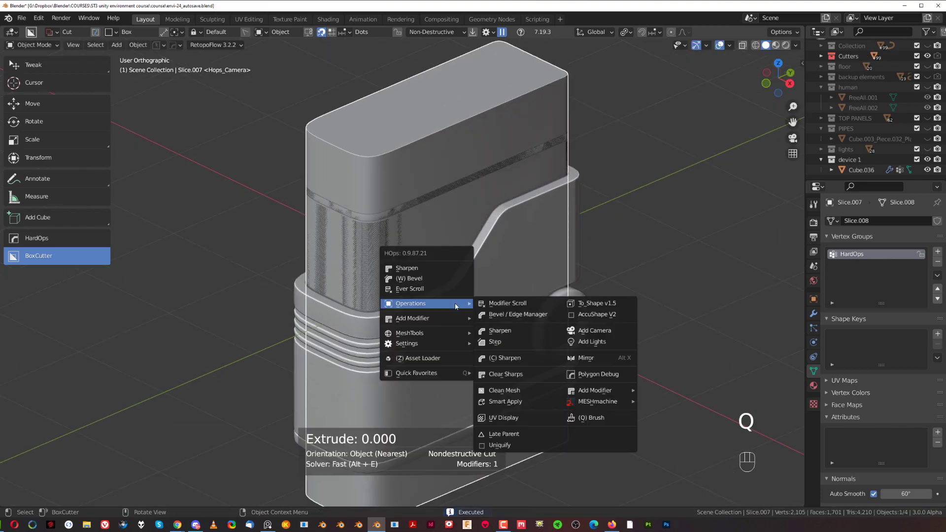
pyautogui.click(455, 290)
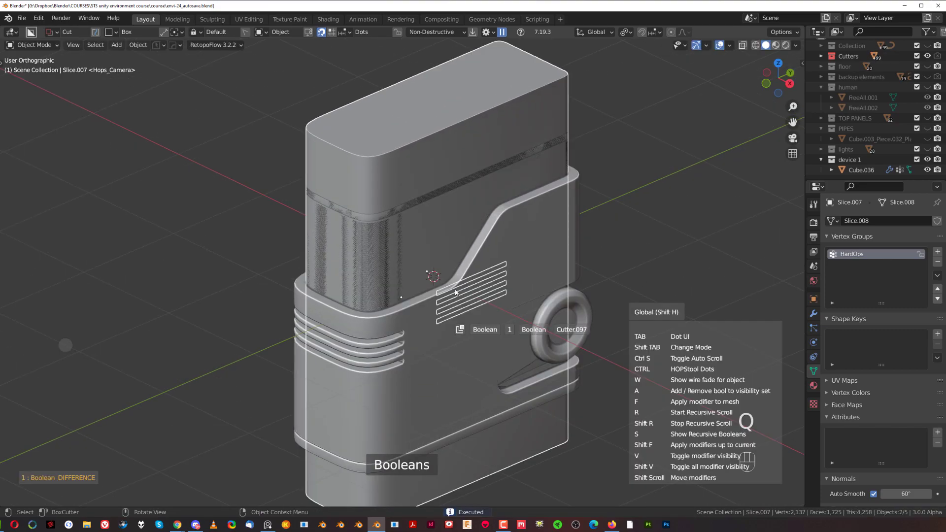
pyautogui.rightClick(464, 298)
# Reveal the body's four-slot cutter and subtract the stretched lid copy from it with a Difference boolean.
pyautogui.click(464, 297)
pyautogui.press('q')
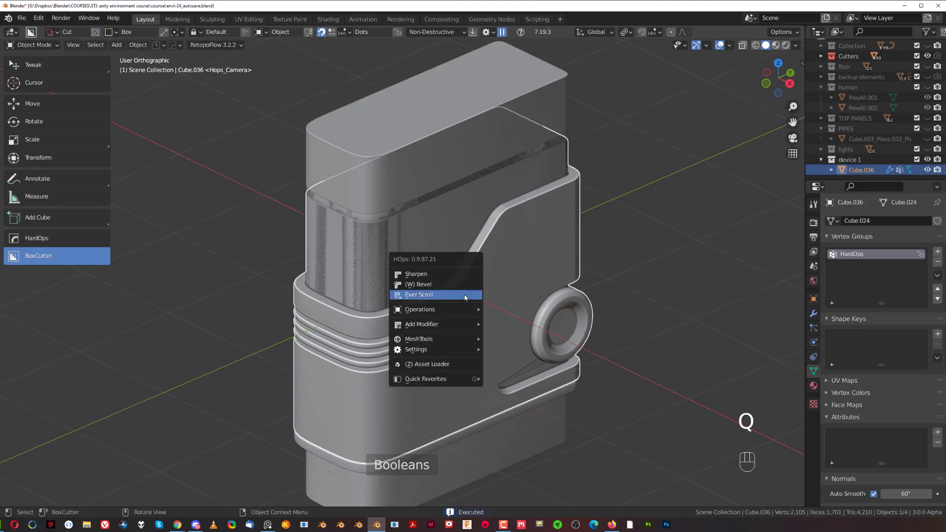
pyautogui.click(465, 297)
pyautogui.click(465, 297)
pyautogui.click(407, 161)
pyautogui.keyDown('shift'); pyautogui.click(242, 325); pyautogui.keyUp('shift')
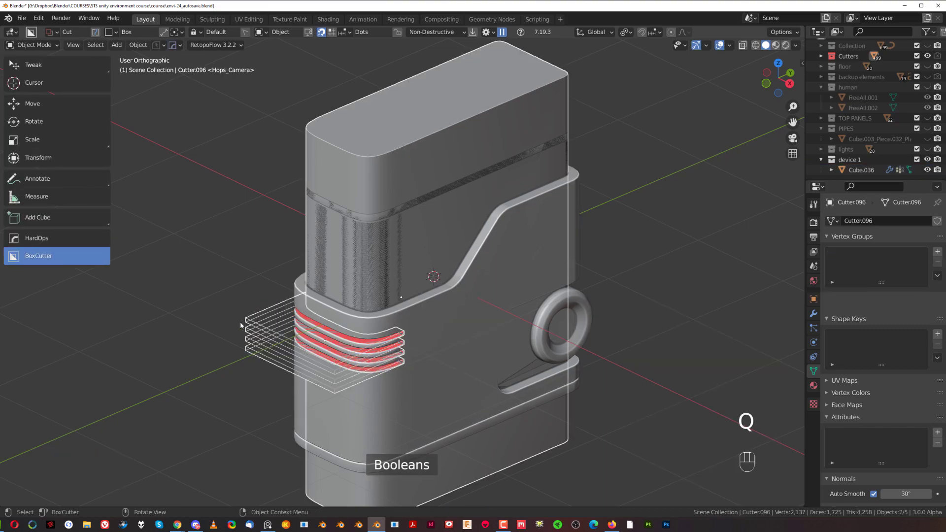
pyautogui.press('q')
pyautogui.moveTo(244, 359)
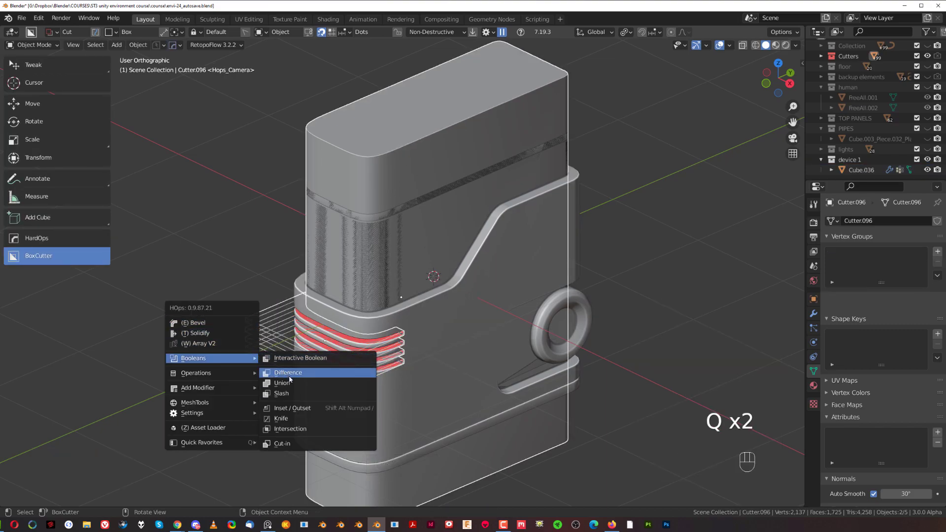
pyautogui.click(296, 373)
# Hide the Cutters collection and inspect the slots on the body's front edge in perspective.
pyautogui.hotkey('shift', '2')
pyautogui.hotkey('shift', '1')
pyautogui.hotkey('shift', '2')
pyautogui.press('KP_5')
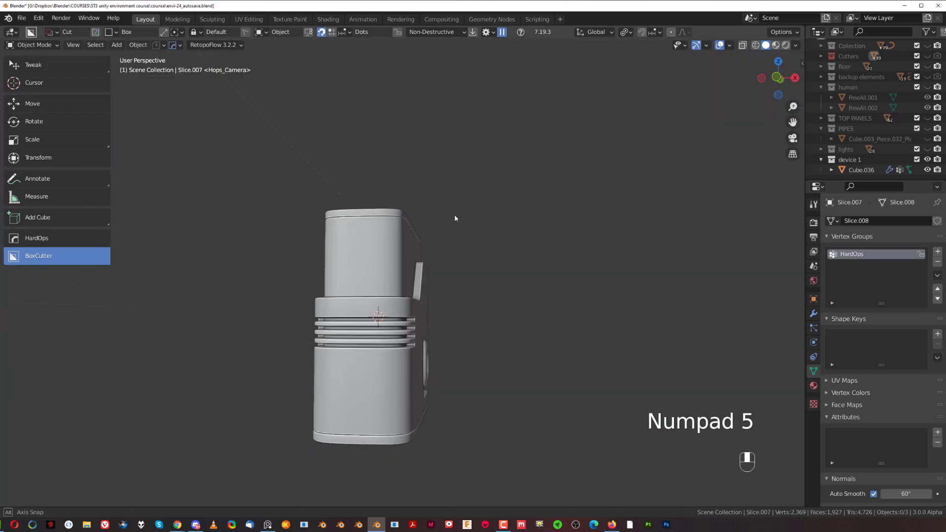
pyautogui.moveTo(454, 215); pyautogui.dragTo(378, 249, button='middle')
pyautogui.scroll(3, 443, 244)
# Select the main body in the right orthographic view and bring up the BoxCutter settings with the box shape.
pyautogui.press('`')
pyautogui.scroll(-2, 541, 220)
pyautogui.scroll(2, 541, 219)
pyautogui.keyDown('shift'); pyautogui.moveTo(512, 217); pyautogui.dragTo(414, 285, button='middle'); pyautogui.keyUp('shift')
pyautogui.scroll(2, 457, 205)
pyautogui.click(457, 205)
pyautogui.press('d')
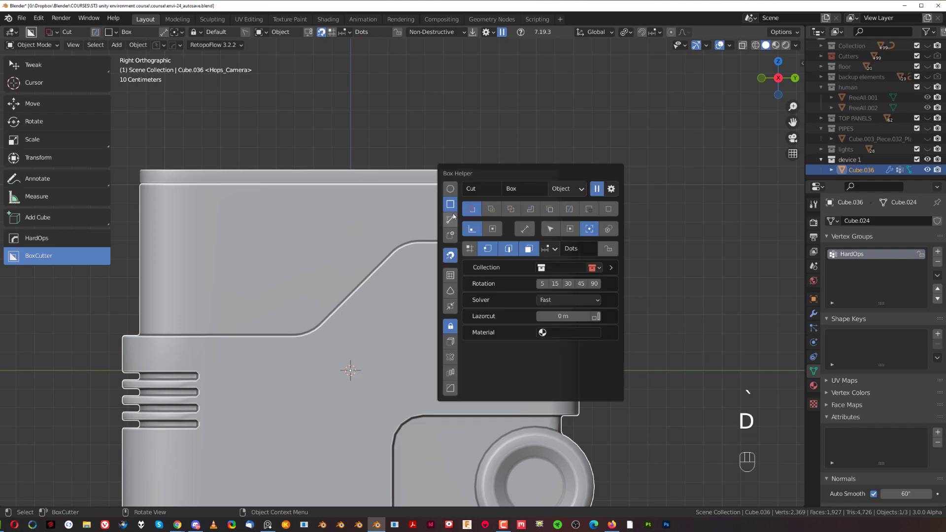
# Cut a small wedge-shaped notch about 0.072 deep into the body just under the lid near the rear corner.
pyautogui.keyDown('shift'); pyautogui.moveTo(384, 250); pyautogui.dragTo(380, 274, button='middle'); pyautogui.keyUp('shift')
pyautogui.scroll(4, 391, 201)
pyautogui.moveTo(627, 228); pyautogui.dragTo(575, 201)
pyautogui.moveTo(576, 201); pyautogui.dragTo(596, 224, button='middle')
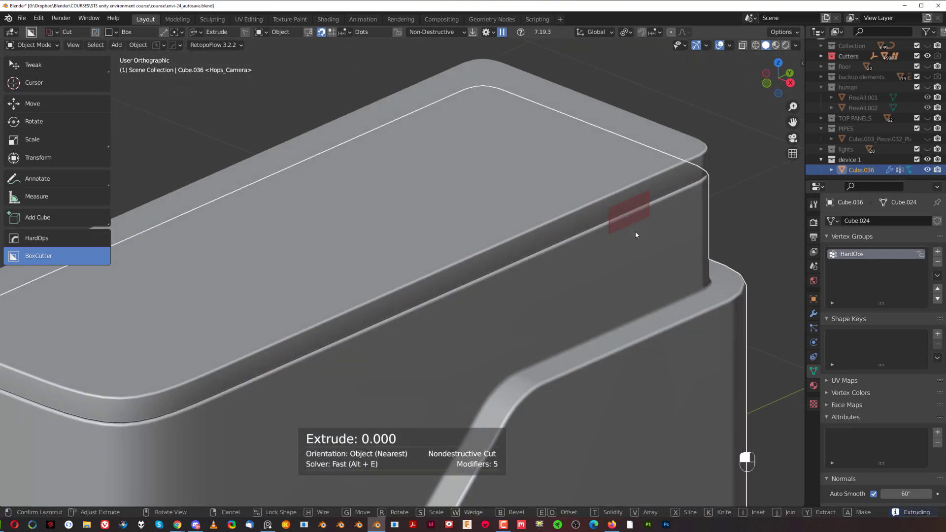
pyautogui.keyDown('ctrl'); pyautogui.click(605, 235); pyautogui.keyUp('ctrl')
pyautogui.scroll(-3, 436, 312)
pyautogui.scroll(3, 436, 316)
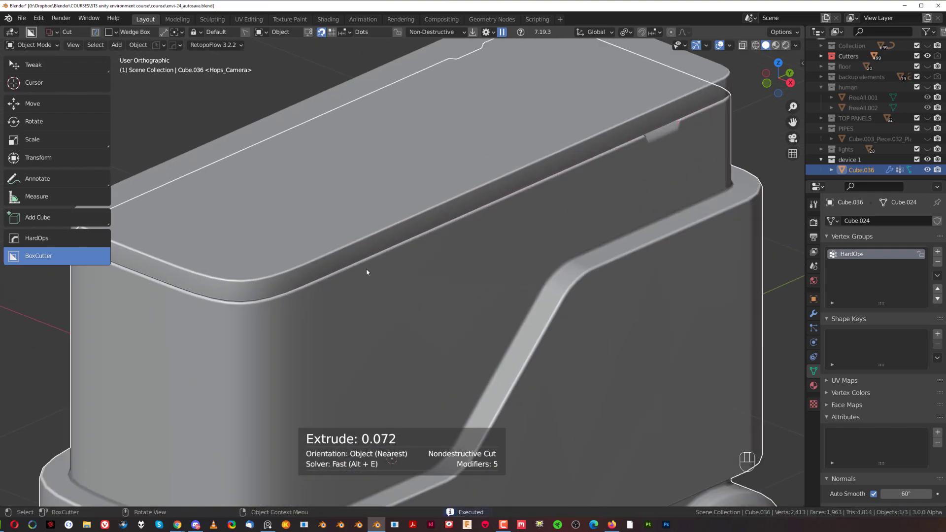
# Cut a second small wedge notch into the body's rounded front corner just below the lid.
pyautogui.moveTo(188, 302)
pyautogui.mouseDown()
pyautogui.moveTo(170, 280)
pyautogui.moveTo(198, 267)
pyautogui.mouseUp()
pyautogui.keyDown('ctrl'); pyautogui.click(198, 267); pyautogui.keyUp('ctrl')
pyautogui.scroll(-3, 394, 210)
pyautogui.moveTo(394, 210); pyautogui.dragTo(467, 196, button='middle')
pyautogui.press('KP_5')
pyautogui.press('`')
pyautogui.scroll(-3, 569, 294)
pyautogui.press('KP_5')
pyautogui.keyDown('shift'); pyautogui.moveTo(401, 284); pyautogui.dragTo(406, 290, button='middle'); pyautogui.keyUp('shift')
pyautogui.scroll(2, 403, 284)
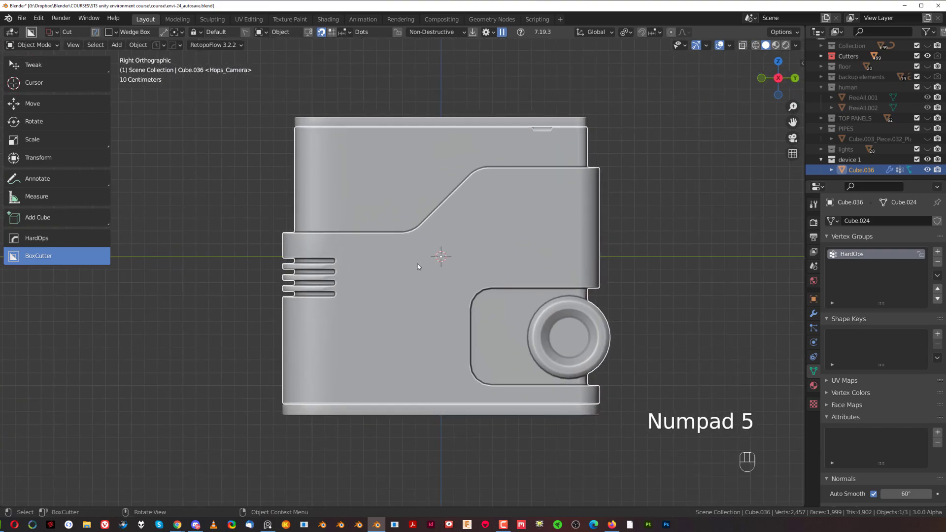
pyautogui.keyDown('shift'); pyautogui.moveTo(487, 273); pyautogui.dragTo(583, 264, button='middle'); pyautogui.keyUp('shift')
pyautogui.press('KP_5')
pyautogui.click(514, 226)
pyautogui.scroll(-2, 513, 227)
pyautogui.moveTo(495, 229); pyautogui.dragTo(417, 234, button='middle')
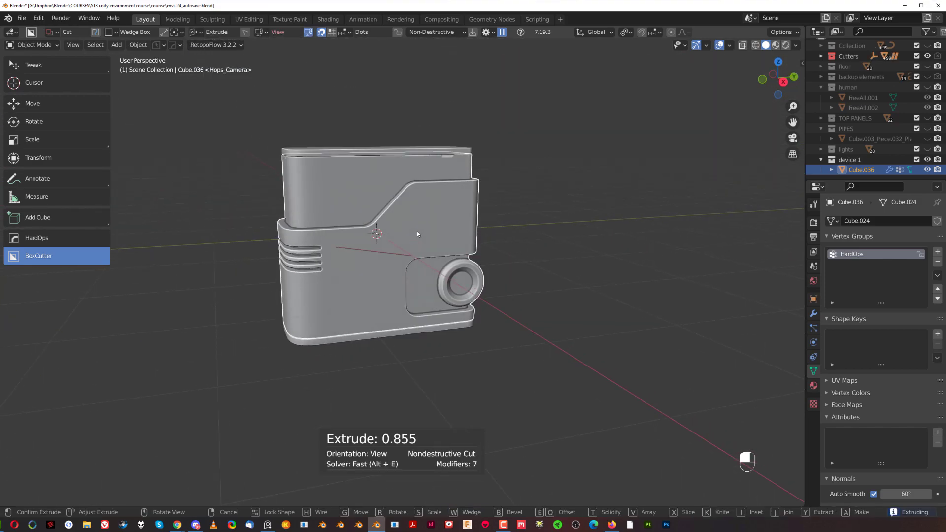
pyautogui.click(581, 200)
pyautogui.click(580, 203)
# Select the main body beside the cylinder recess and adjust its bevel width with the HardOps Bevel tool.
pyautogui.scroll(2, 520, 243)
pyautogui.moveTo(490, 223); pyautogui.dragTo(474, 207, button='middle')
pyautogui.press('KP_5')
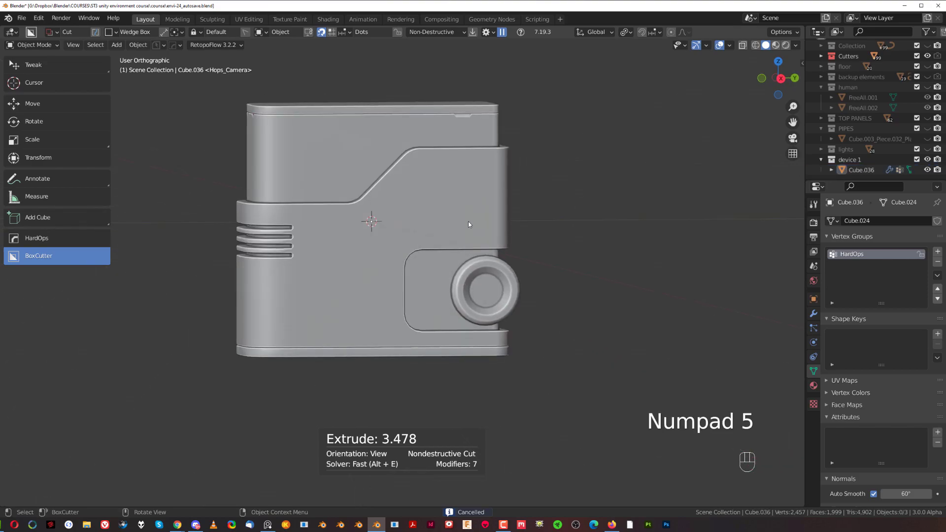
pyautogui.scroll(-1, 375, 224)
pyautogui.moveTo(370, 224); pyautogui.dragTo(439, 220, button='middle')
pyautogui.press('KP_5')
pyautogui.keyDown('shift'); pyautogui.moveTo(384, 241); pyautogui.dragTo(463, 247, button='middle'); pyautogui.keyUp('shift')
pyautogui.scroll(4, 444, 254)
pyautogui.moveTo(431, 261); pyautogui.dragTo(401, 265, button='middle')
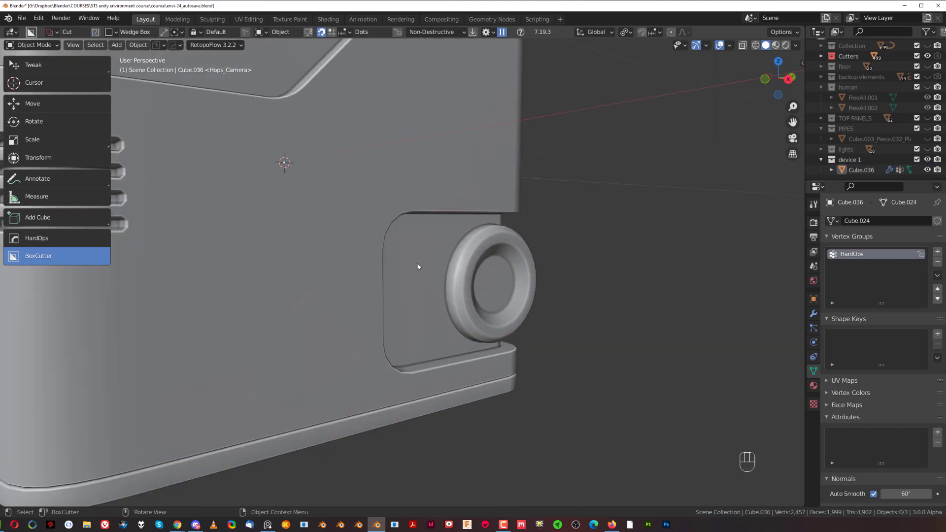
pyautogui.click(401, 265)
pyautogui.press('q')
pyautogui.click(479, 273)
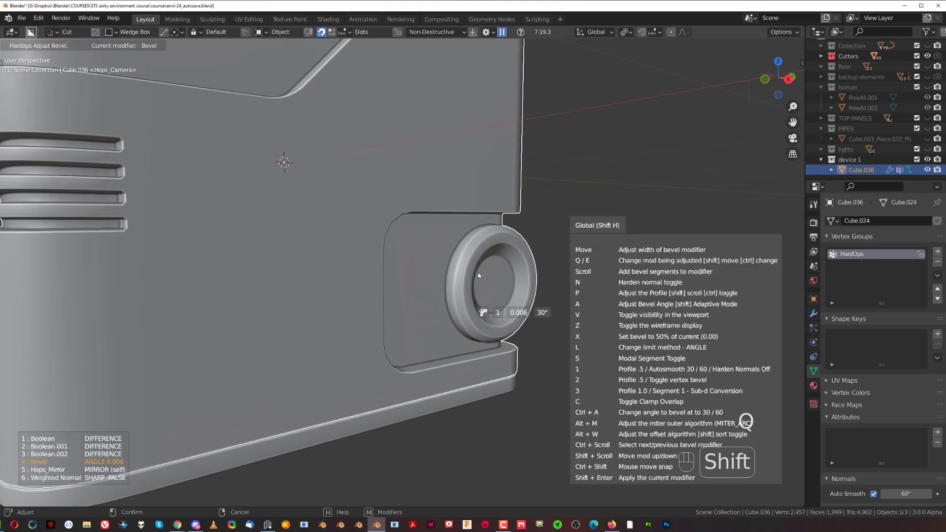
pyautogui.click(477, 274)
pyautogui.scroll(-4, 477, 279)
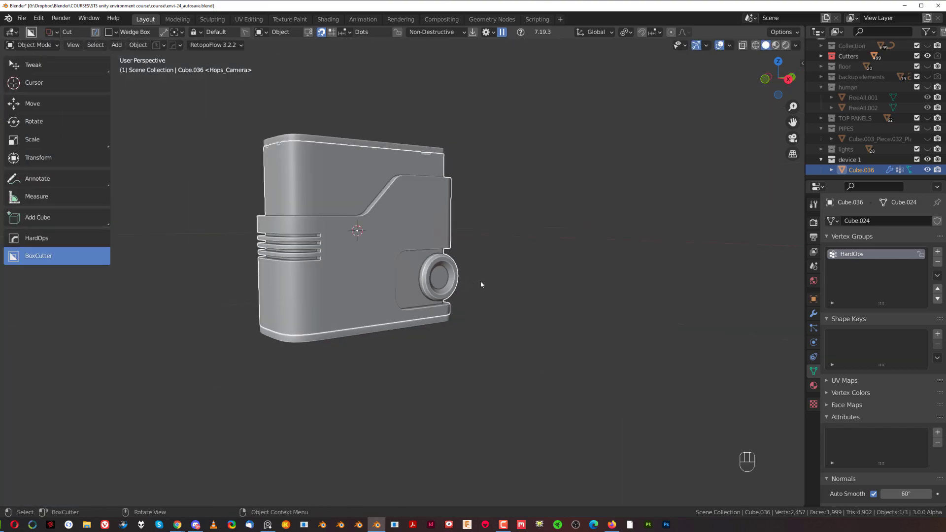
# Open the main body's mesh for editing and bring the exposed rear cylinder into view.
pyautogui.click(558, 270)
pyautogui.scroll(3, 454, 283)
pyautogui.moveTo(454, 283); pyautogui.dragTo(323, 283, button='middle')
pyautogui.keyDown('shift'); pyautogui.moveTo(444, 280); pyautogui.dragTo(372, 270, button='middle'); pyautogui.keyUp('shift')
pyautogui.scroll(2, 375, 270)
pyautogui.press('Tab')
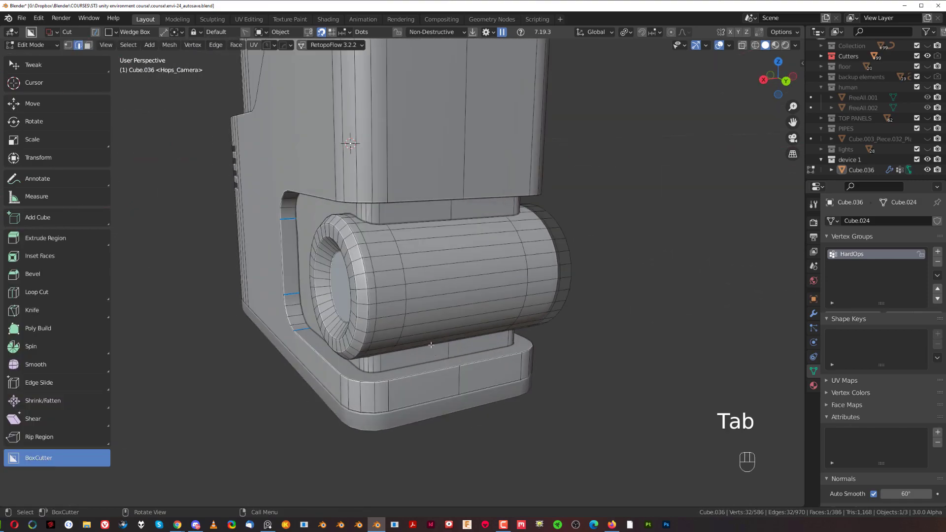
pyautogui.hotkey('ctrl', 'r')
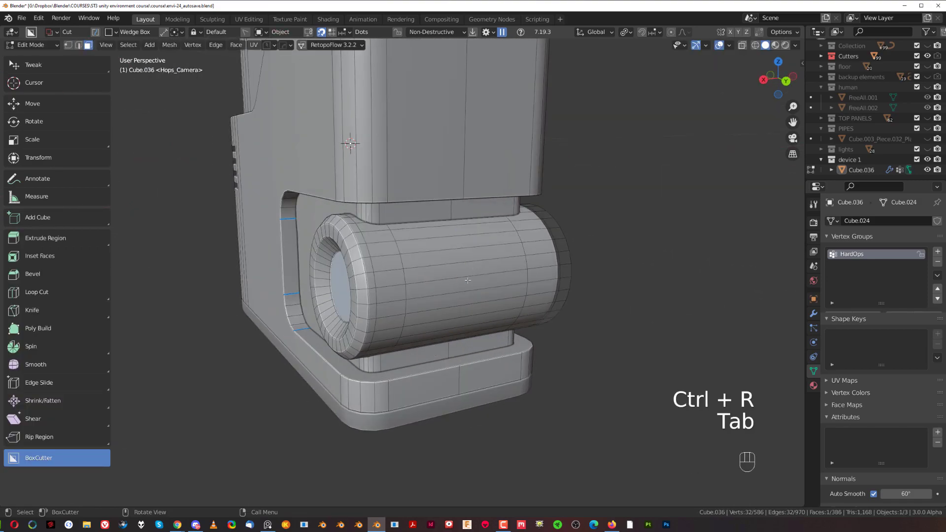
pyautogui.moveTo(398, 269); pyautogui.dragTo(397, 236, button='middle')
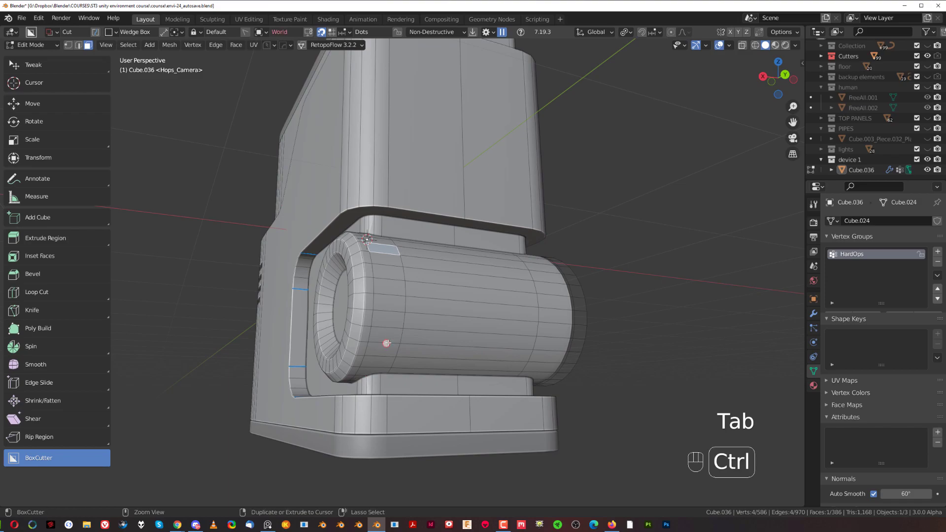
# Select the cylinder's exposed middle faces and convert them into a separate HardOps plate with a solidify thickness of -0.03.
pyautogui.press('w')
pyautogui.keyDown('ctrl'); pyautogui.click(392, 347); pyautogui.keyUp('ctrl')
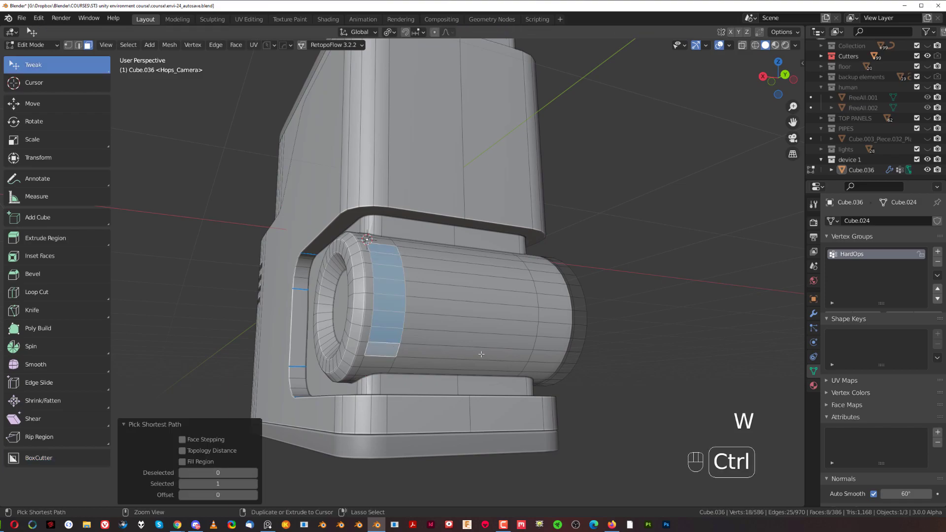
pyautogui.keyDown('ctrl'); pyautogui.click(567, 358); pyautogui.keyUp('ctrl')
pyautogui.moveTo(566, 358); pyautogui.dragTo(535, 399, button='middle')
pyautogui.keyDown('ctrl'); pyautogui.click(582, 236); pyautogui.keyUp('ctrl')
pyautogui.keyDown('ctrl'); pyautogui.click(514, 235); pyautogui.keyUp('ctrl')
pyautogui.keyDown('ctrl'); pyautogui.click(484, 332); pyautogui.keyUp('ctrl')
pyautogui.moveTo(483, 332); pyautogui.dragTo(459, 284, button='middle')
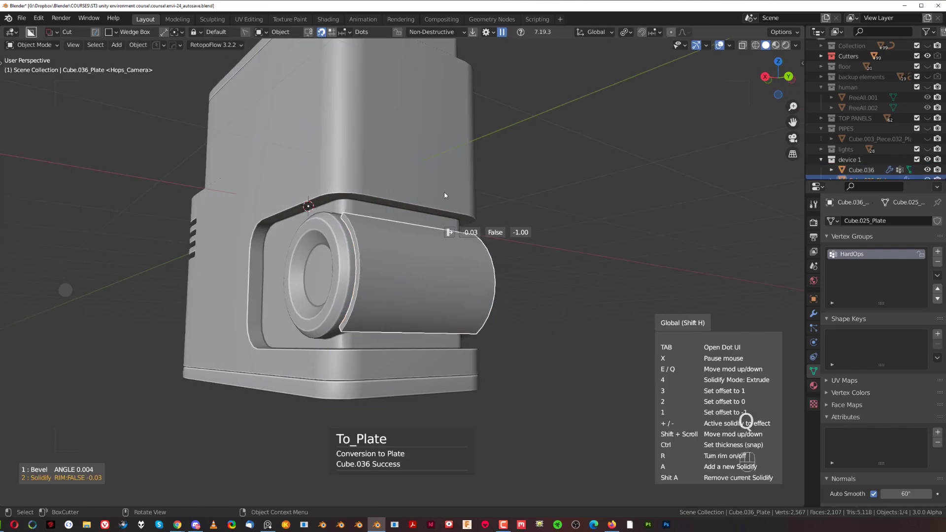
pyautogui.click(444, 195)
# Cut a narrow slot into the cylinder's plate near one end in the top orthographic view using the box shape.
pyautogui.moveTo(444, 195); pyautogui.dragTo(426, 258, button='middle')
pyautogui.press('`')
pyautogui.press('KP_5')
pyautogui.scroll(1, 477, 287)
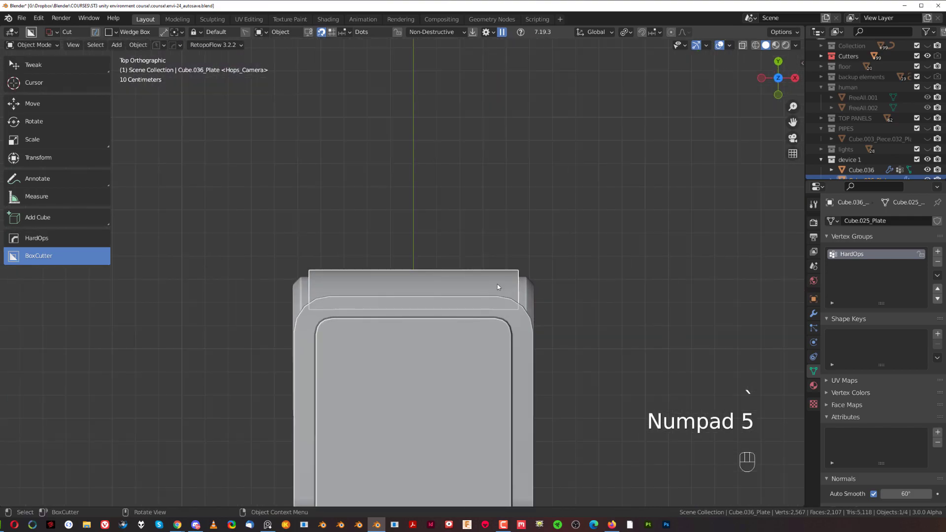
pyautogui.press('d')
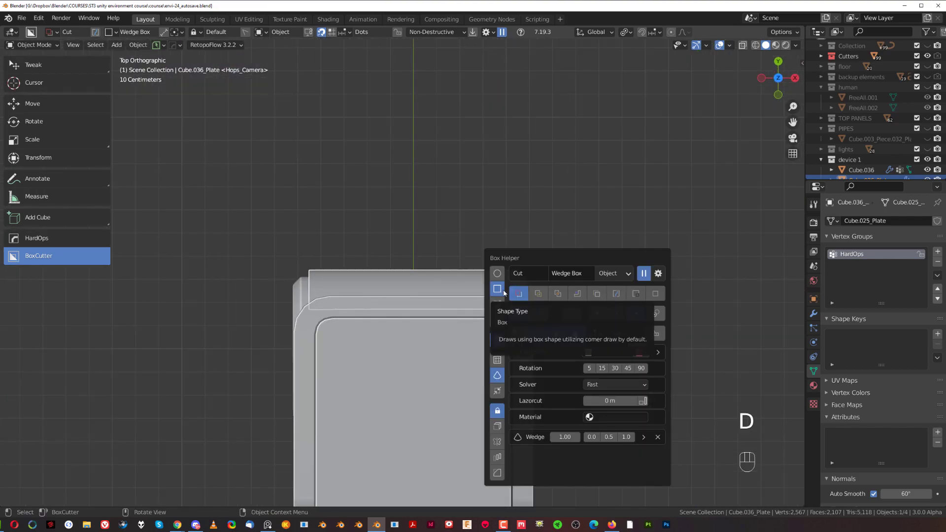
pyautogui.moveTo(508, 295); pyautogui.dragTo(505, 250)
pyautogui.click(504, 250)
# Mirror the plate's slot across the X axis to the other end of the cylinder.
pyautogui.hotkey('alt', 'x')
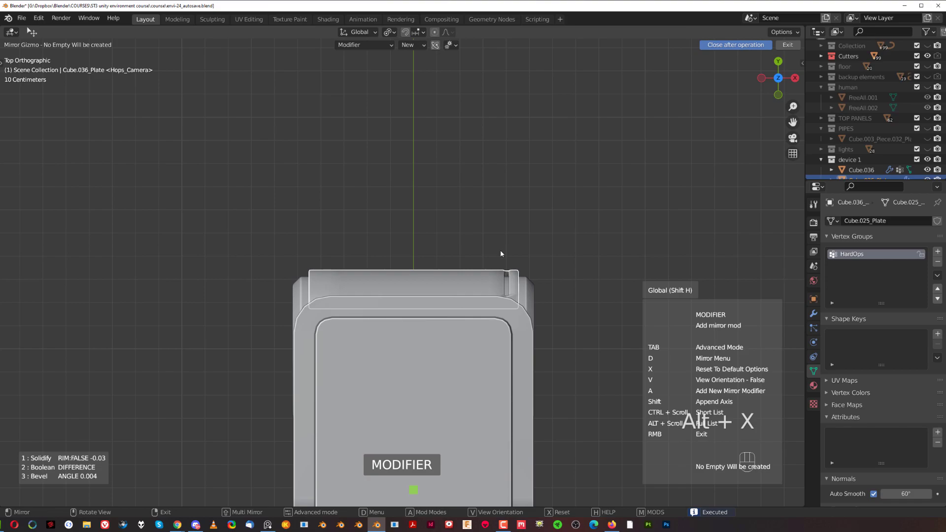
pyautogui.scroll(-6, 501, 250)
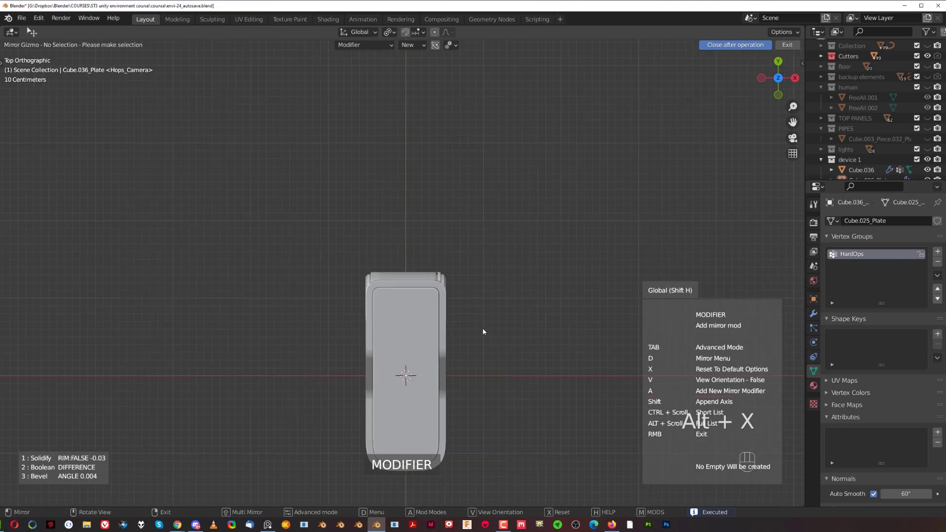
pyautogui.scroll(7, 463, 319)
pyautogui.click(474, 276)
pyautogui.scroll(-4, 484, 301)
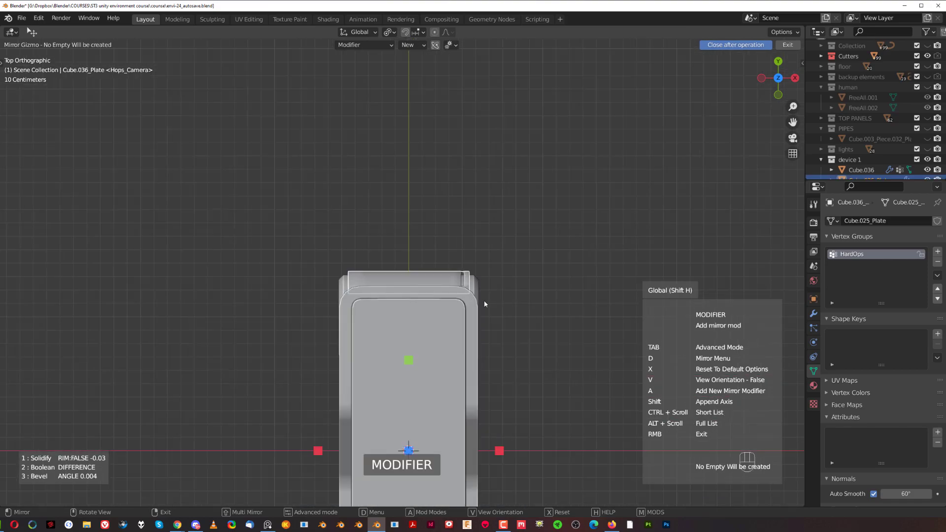
pyautogui.scroll(-3, 484, 303)
pyautogui.rightClick(498, 375)
pyautogui.scroll(3, 513, 315)
pyautogui.moveTo(513, 304); pyautogui.dragTo(369, 210, button='middle')
# Fine-tune the bevel on the slotted cylinder plate with HardOps in perspective view.
pyautogui.press('q')
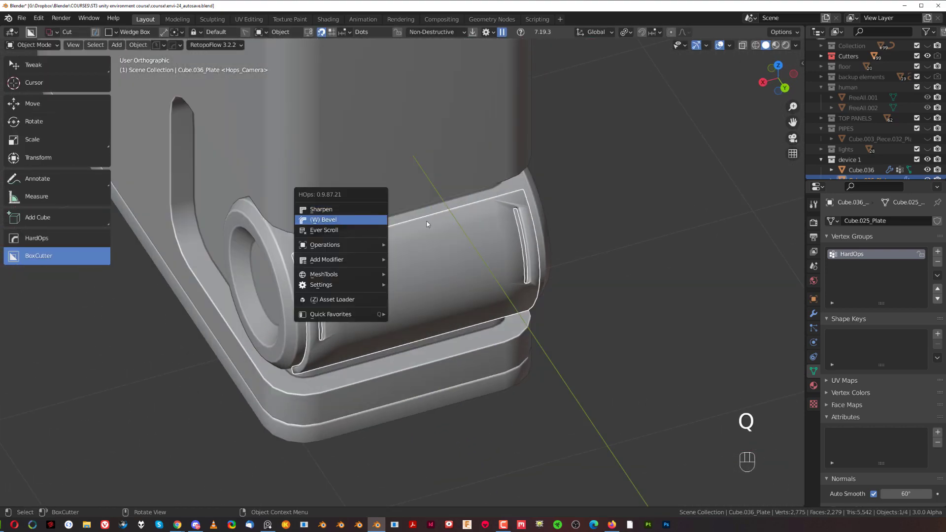
pyautogui.press('KP_5')
pyautogui.moveTo(433, 259); pyautogui.dragTo(535, 228, button='middle')
pyautogui.scroll(4, 424, 266)
pyautogui.press('q')
pyautogui.keyDown('alt'); pyautogui.click(380, 239); pyautogui.keyUp('alt')
pyautogui.scroll(-5, 433, 260)
pyautogui.scroll(5, 359, 228)
pyautogui.click(545, 252)
# Cut a wide, shallow notch into the middle of the plate's lower edge in the back orthographic view.
pyautogui.scroll(-6, 546, 252)
pyautogui.press('`')
pyautogui.press('`')
pyautogui.press('KP_5')
pyautogui.keyDown('shift'); pyautogui.moveTo(593, 242); pyautogui.dragTo(414, 245, button='middle'); pyautogui.keyUp('shift')
pyautogui.scroll(3, 466, 289)
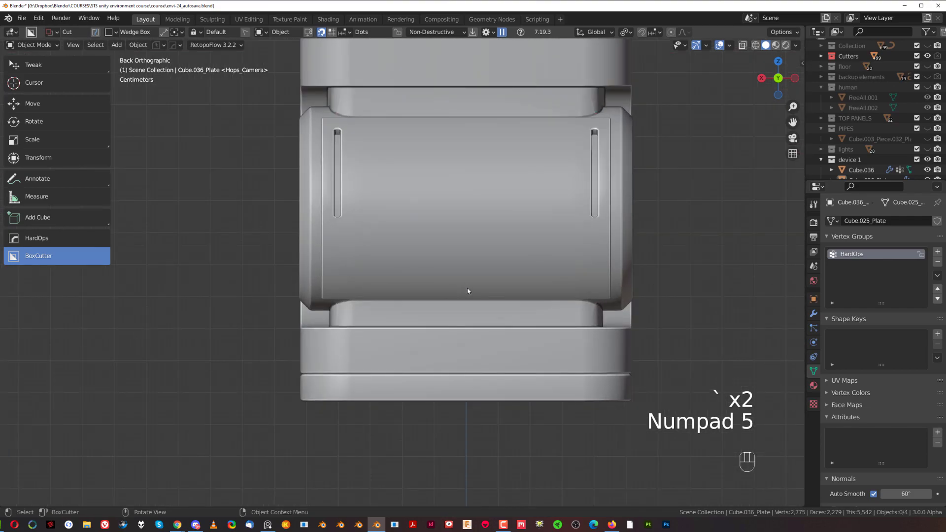
pyautogui.press('d')
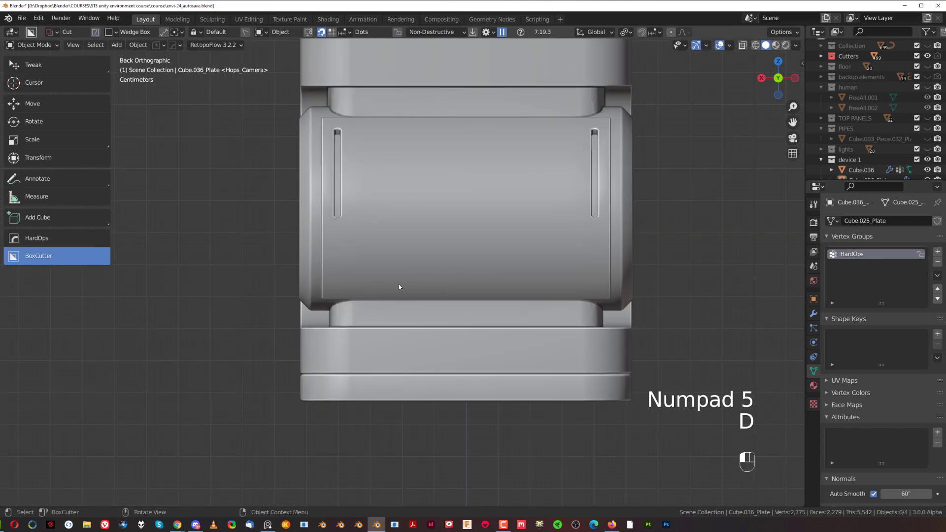
pyautogui.moveTo(383, 295)
pyautogui.mouseDown()
pyautogui.moveTo(566, 354)
pyautogui.moveTo(556, 350)
pyautogui.mouseUp()
pyautogui.scroll(3, 380, 310)
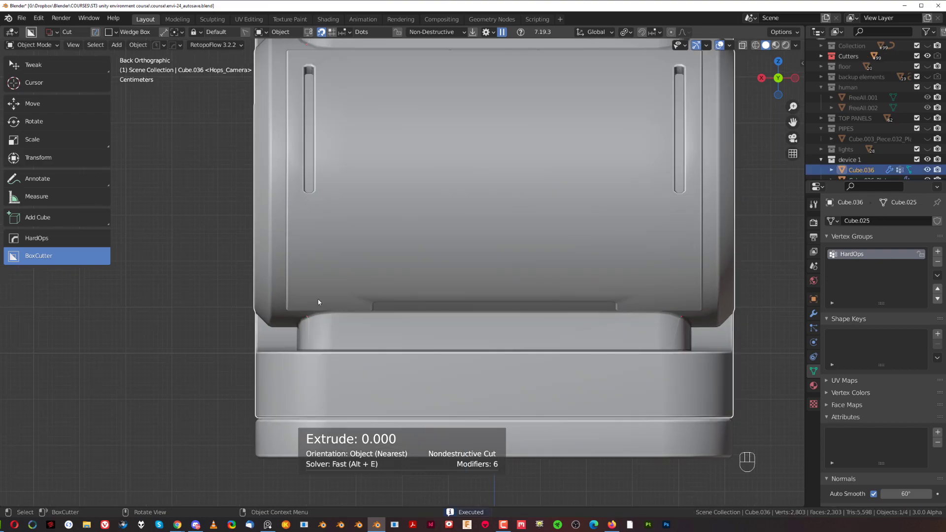
# Trim the plate's lower corners diagonally with a triangular Ngon cutter drawn over one corner.
pyautogui.press('d')
pyautogui.click(325, 332)
pyautogui.moveTo(257, 271)
pyautogui.mouseDown()
pyautogui.moveTo(364, 350)
pyautogui.moveTo(378, 374)
pyautogui.mouseUp()
pyautogui.click(236, 398)
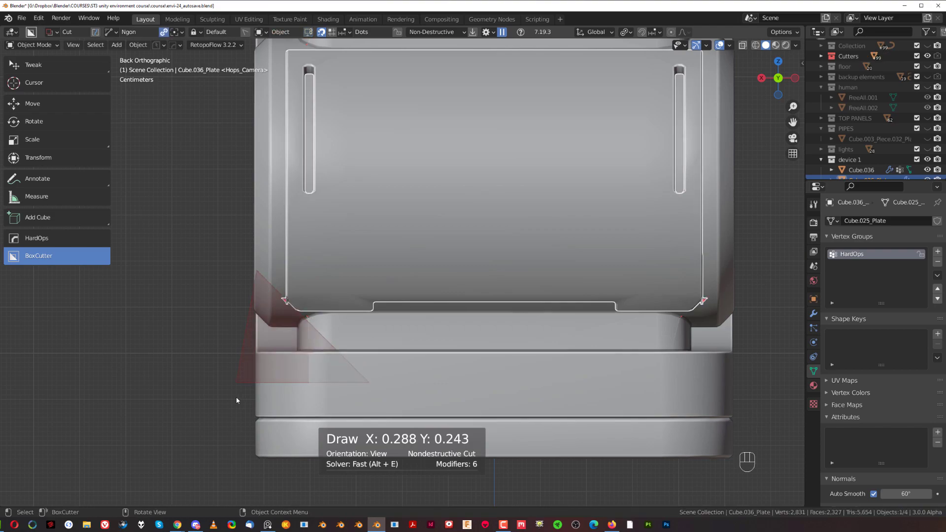
pyautogui.moveTo(261, 258); pyautogui.dragTo(359, 375)
pyautogui.click(224, 406)
# Refine the edges of the trimmed cylinder plate with HardOps in perspective view.
pyautogui.scroll(-3, 396, 317)
pyautogui.moveTo(396, 318); pyautogui.dragTo(454, 318, button='middle')
pyautogui.press('KP_5')
pyautogui.press('q')
pyautogui.keyDown('ctrl'); pyautogui.click(436, 282); pyautogui.keyUp('ctrl')
pyautogui.scroll(3, 425, 273)
pyautogui.moveTo(446, 293); pyautogui.dragTo(560, 294, button='middle')
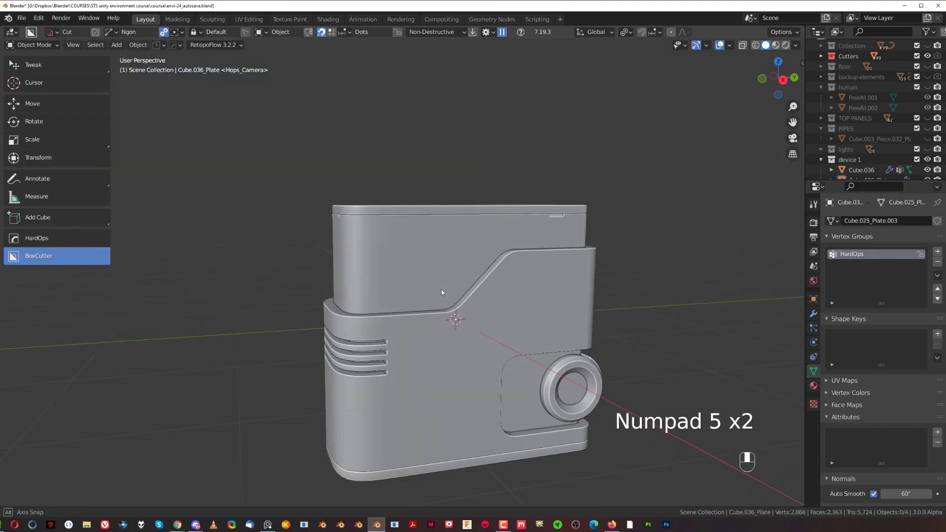
# Set BoxCutter to the box shape and select the main body in the right orthographic view.
pyautogui.press('KP_5')
pyautogui.scroll(3, 414, 315)
pyautogui.press('d')
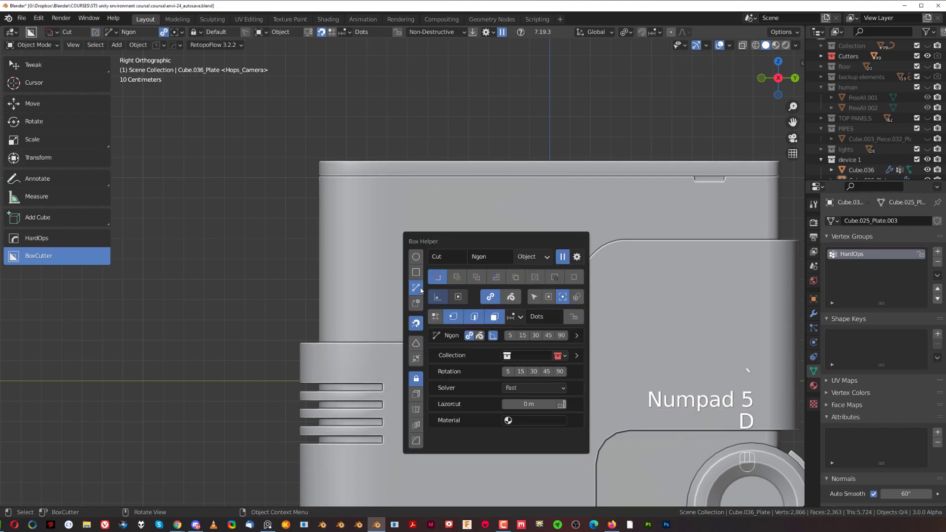
pyautogui.click(416, 272)
pyautogui.click(387, 211)
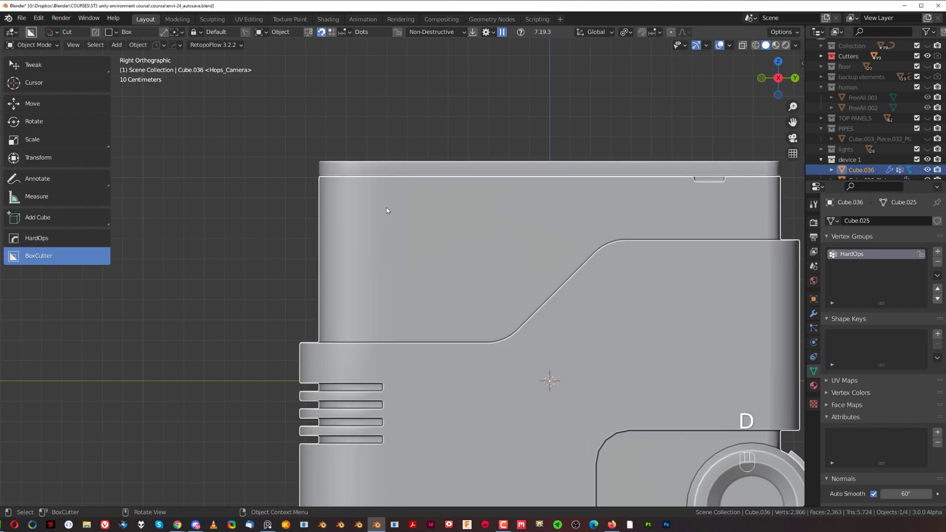
pyautogui.moveTo(376, 201)
pyautogui.mouseDown()
pyautogui.moveTo(346, 261)
pyautogui.moveTo(275, 326)
pyautogui.mouseUp()
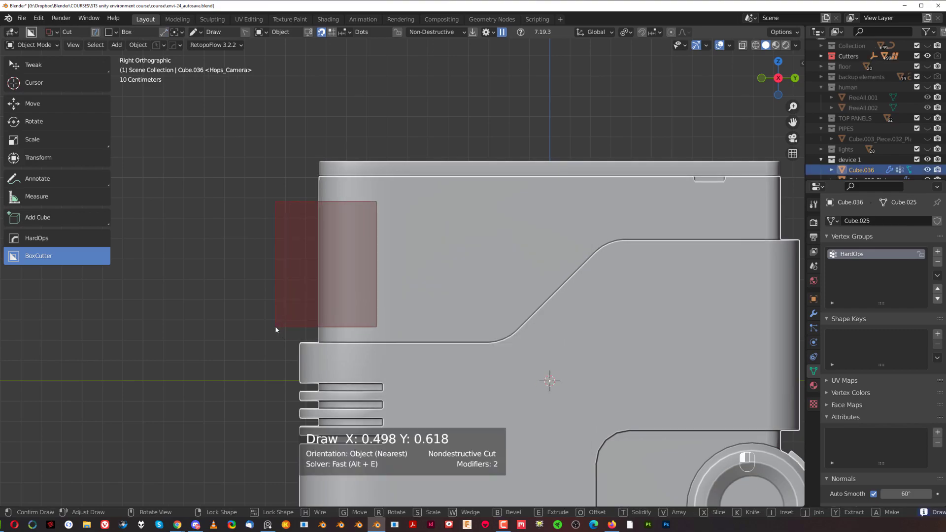
pyautogui.rightClick(276, 326)
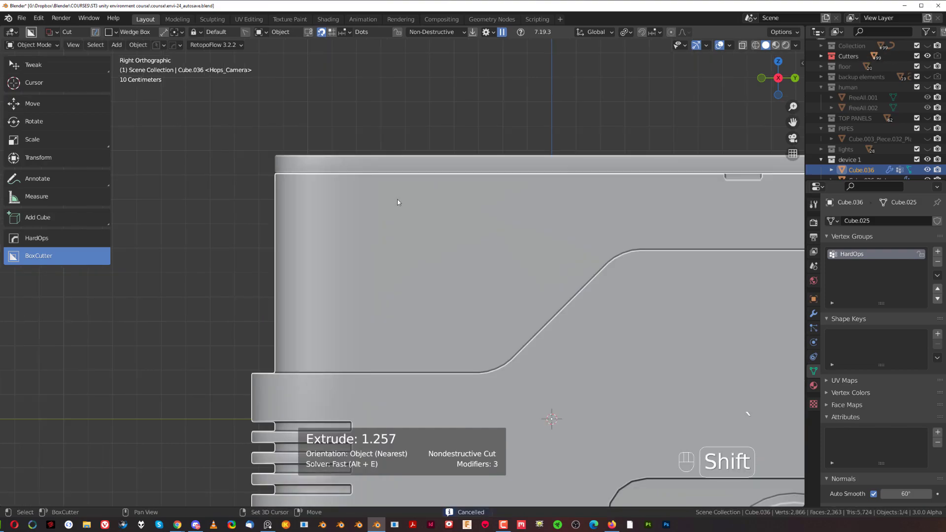
pyautogui.hotkey('shift', 'v')
pyautogui.click(421, 201)
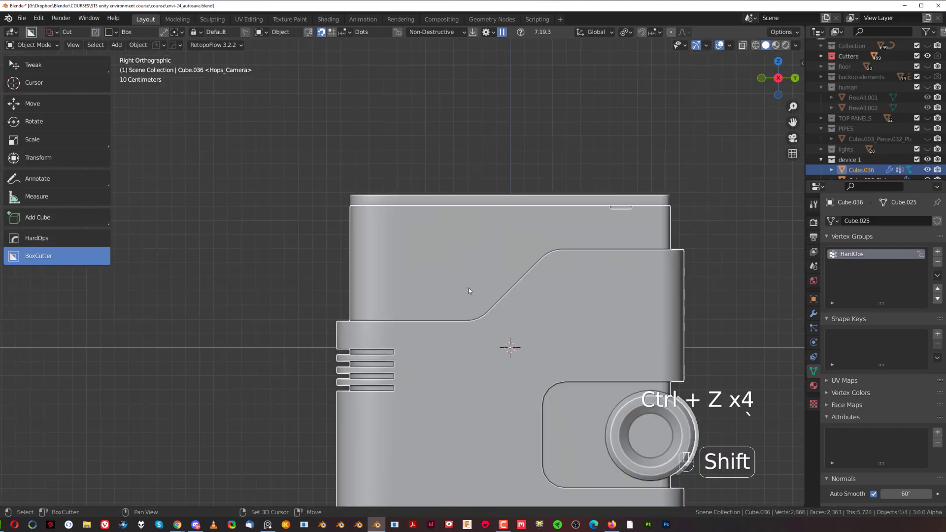
# Slice a rectangular panel off the body's upper front corner with a box cutter extruded 0.004.
pyautogui.scroll(2, 468, 290)
pyautogui.moveTo(449, 167)
pyautogui.mouseDown()
pyautogui.moveTo(428, 204)
pyautogui.moveTo(262, 344)
pyautogui.mouseUp()
pyautogui.press('x')
pyautogui.keyDown('shift'); pyautogui.moveTo(277, 332); pyautogui.dragTo(228, 383, button='middle'); pyautogui.keyUp('shift')
pyautogui.scroll(2, 381, 229)
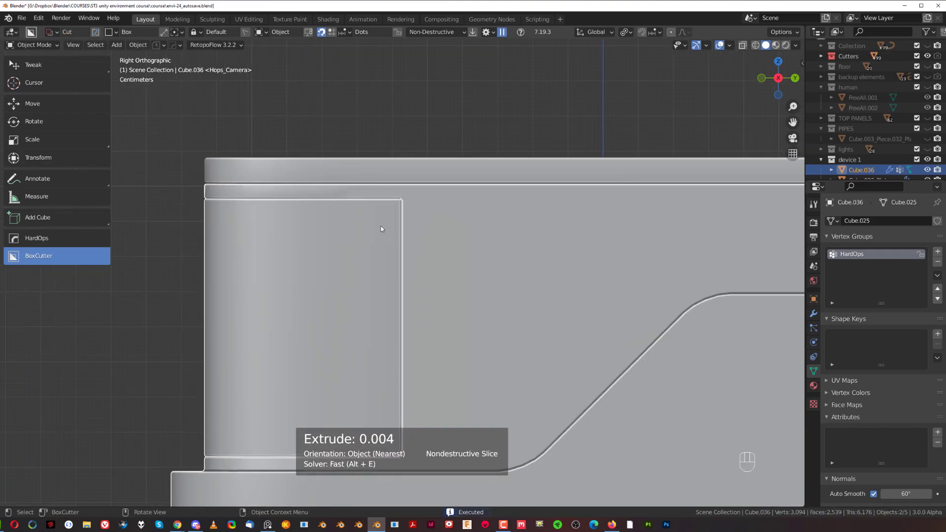
# Cut a small wedge-box notch into the sliced panel's vertical edge near its upper end.
pyautogui.moveTo(394, 215); pyautogui.dragTo(437, 258)
pyautogui.moveTo(437, 258)
pyautogui.mouseDown(button='middle')
pyautogui.moveTo(470, 278)
pyautogui.moveTo(420, 292)
pyautogui.moveTo(469, 298)
pyautogui.mouseUp(button='middle')
pyautogui.click(453, 269)
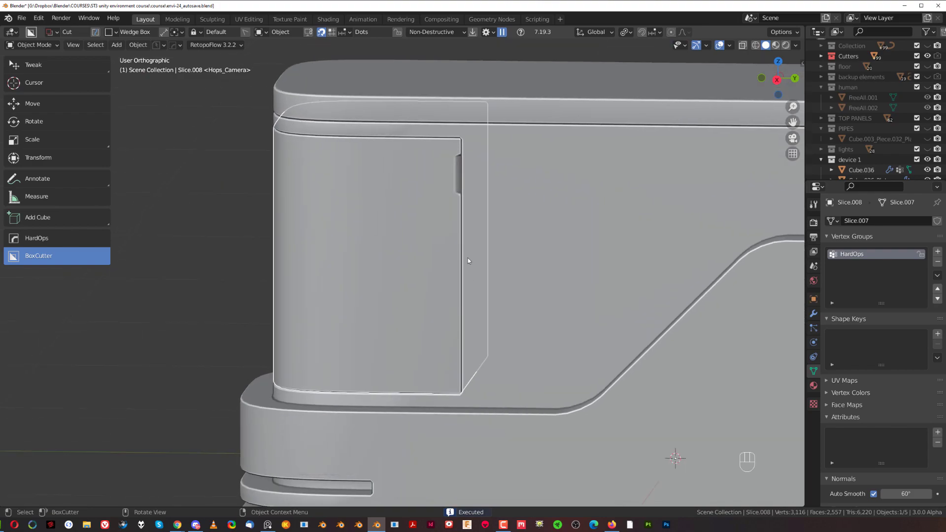
# Bring up the notch's boolean cutter from the sliced panel with HardOps Ever Scroll.
pyautogui.press('q')
pyautogui.press('q')
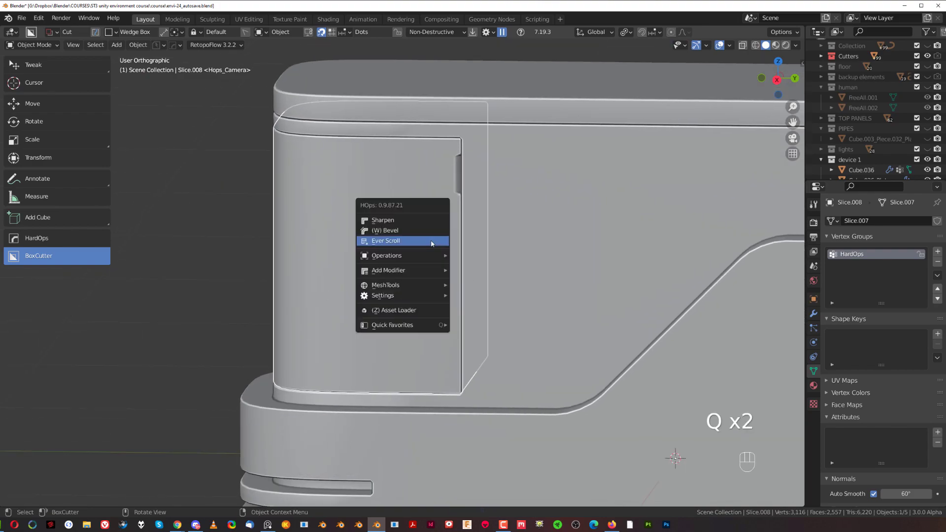
pyautogui.press('q')
pyautogui.click(450, 231)
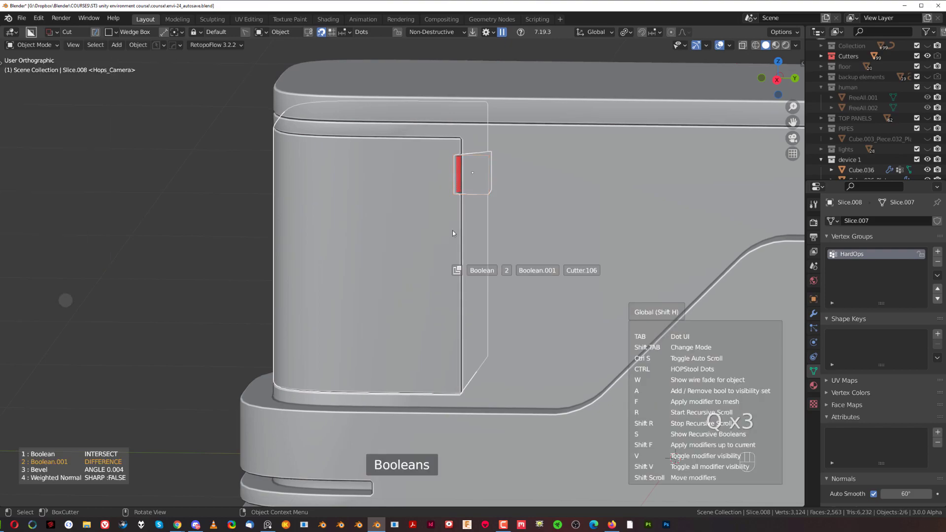
pyautogui.click(452, 230)
# Array the notch cutter into two copies along Y with an offset of about -0.5.
pyautogui.press('q')
pyautogui.click(454, 253)
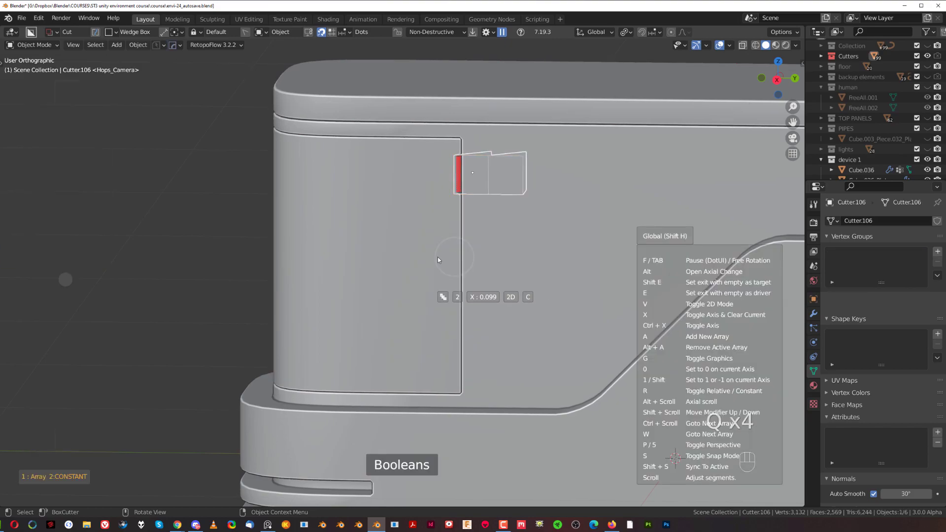
pyautogui.press('shift')
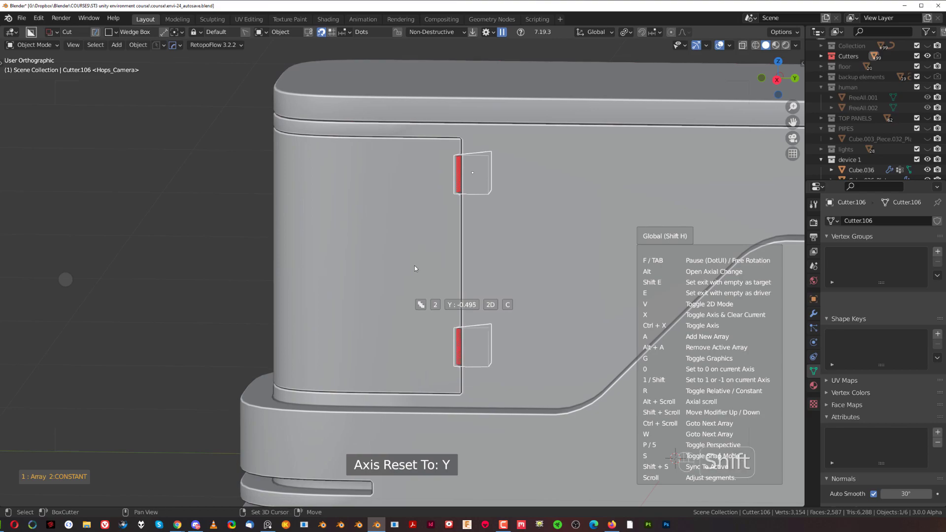
pyautogui.click(407, 269)
# Mirror the sliced panel across the X axis and hide the Cutters collection.
pyautogui.scroll(-2, 413, 268)
pyautogui.moveTo(374, 288); pyautogui.dragTo(412, 302, button='middle')
pyautogui.click(412, 301)
pyautogui.hotkey('alt', 'x')
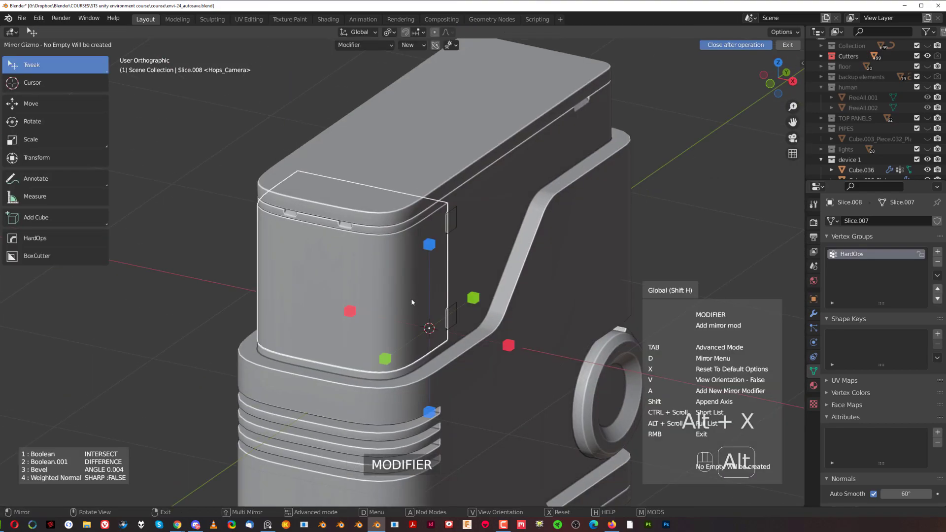
pyautogui.click(507, 341)
pyautogui.scroll(-5, 549, 318)
pyautogui.hotkey('shift', '2')
# Add a Plain Axes empty at the world origin and scale it up until its axes extend well beyond the device.
pyautogui.press('`')
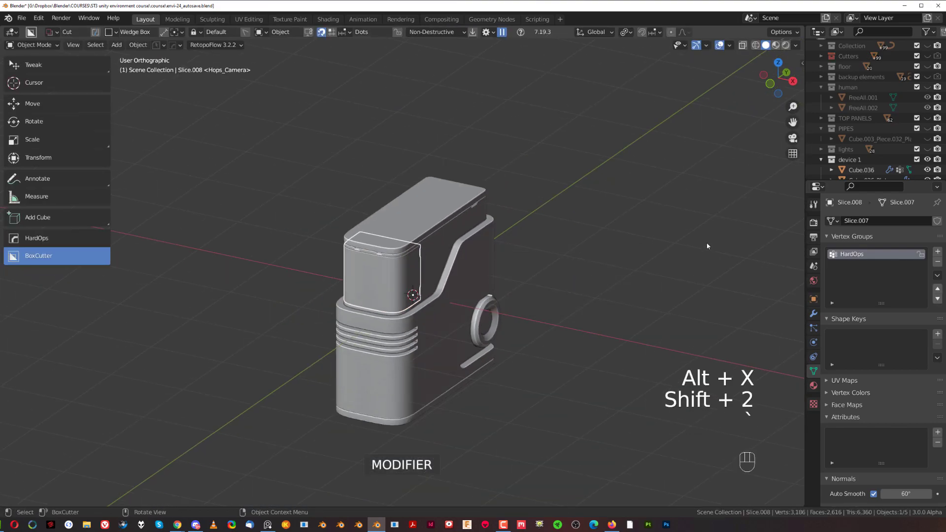
pyautogui.hotkey('shift', 'a')
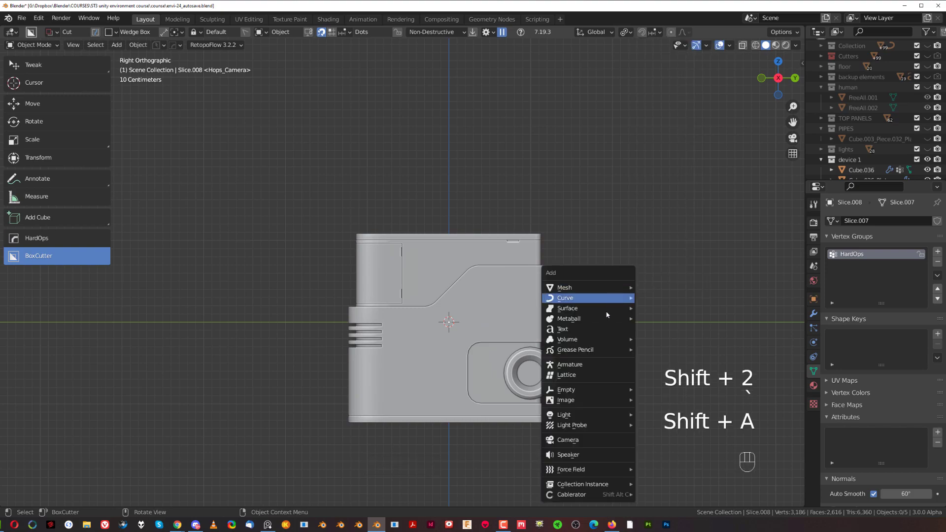
pyautogui.moveTo(589, 390)
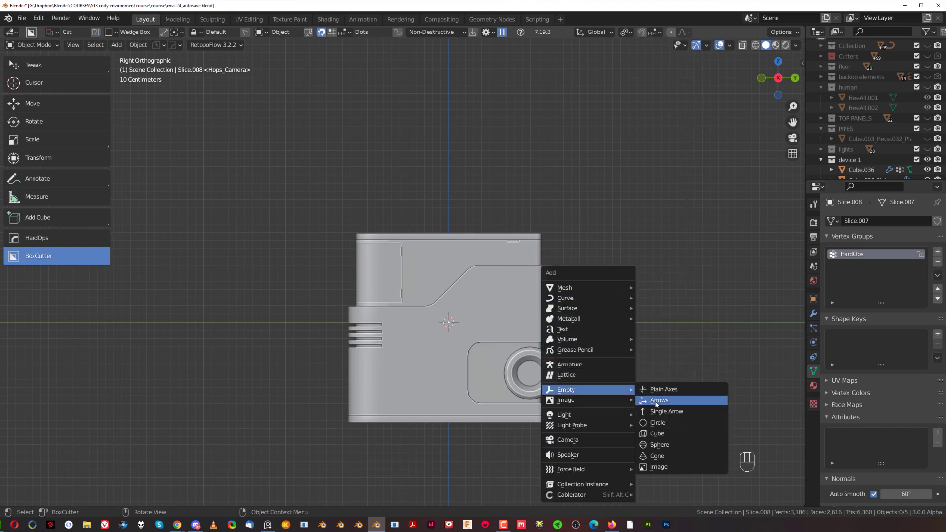
pyautogui.click(666, 390)
pyautogui.press('s')
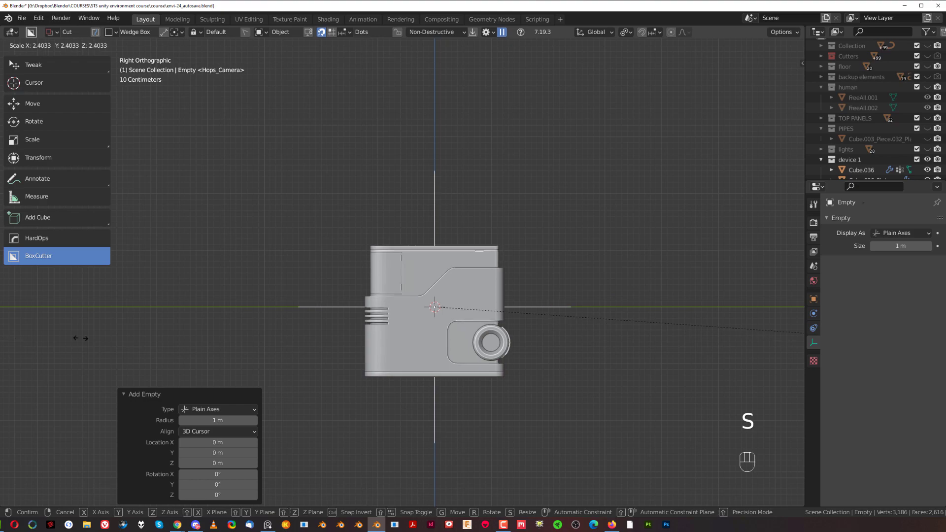
pyautogui.click(199, 339)
# Select all the device parts along with the empty and parent them to it using Object (Keep Transform).
pyautogui.hotkey('ctrl', 'i')
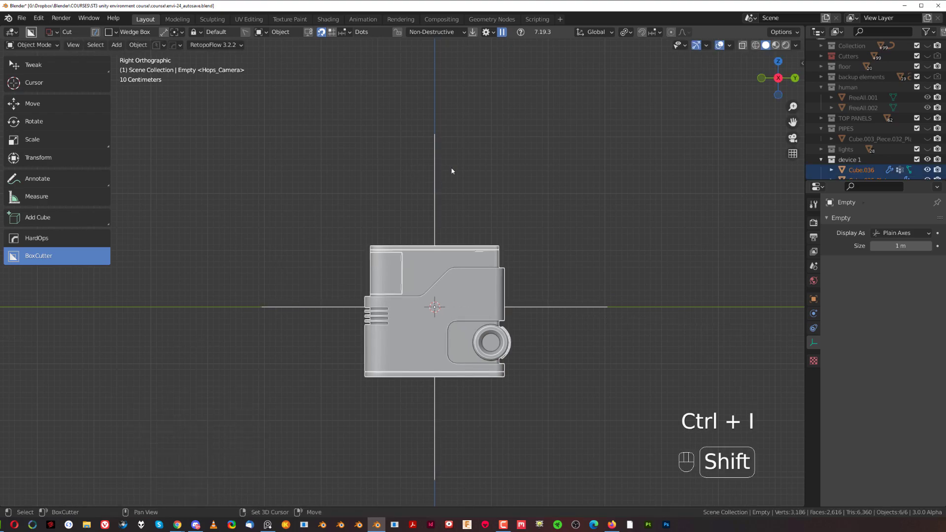
pyautogui.hotkey('ctrl', 'p')
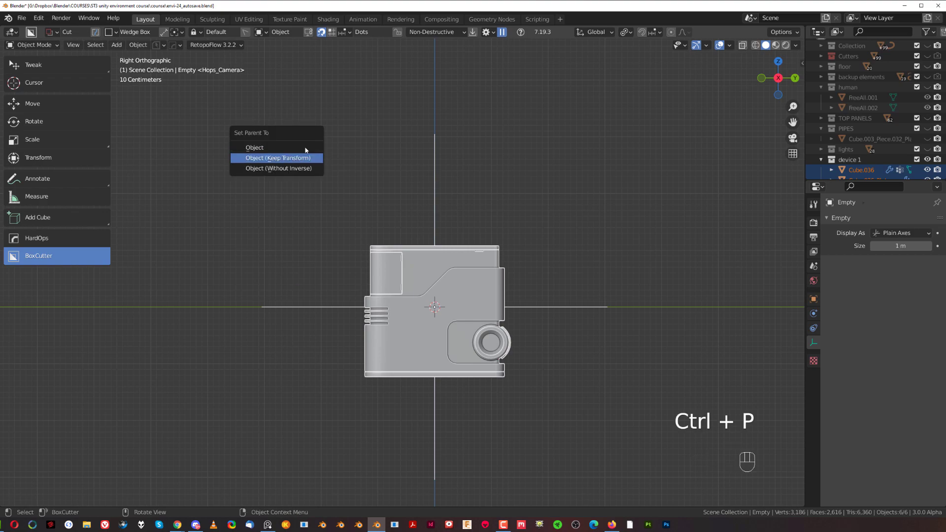
pyautogui.click(305, 155)
# Select the empty's immediate children and run the HardOps Uniquify operation on their cutters.
pyautogui.moveTo(237, 349); pyautogui.dragTo(489, 180, button='middle')
pyautogui.hotkey('shift', 'g')
pyautogui.click(503, 207)
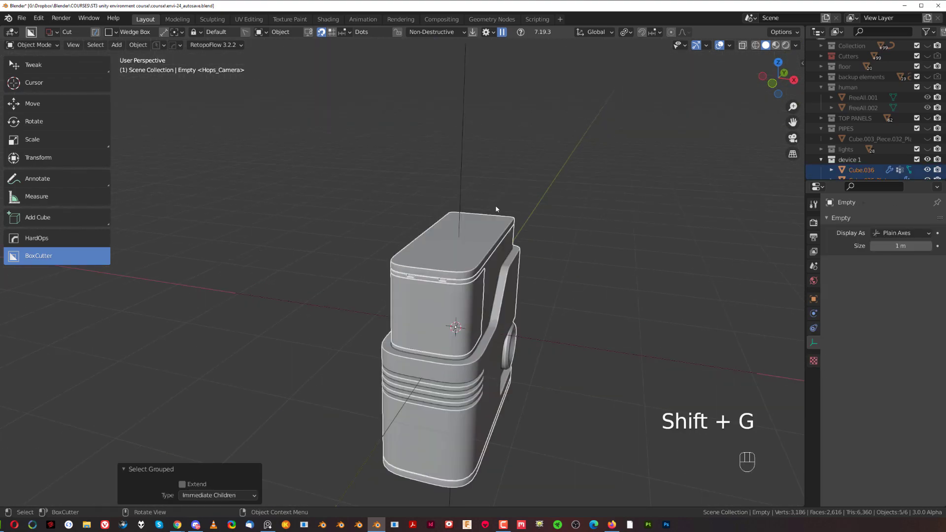
pyautogui.press('q')
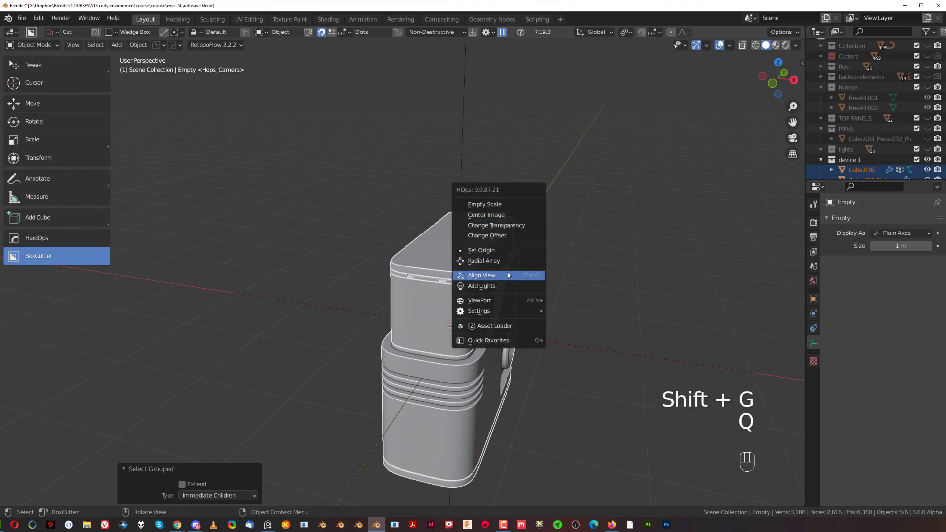
pyautogui.press('Escape')
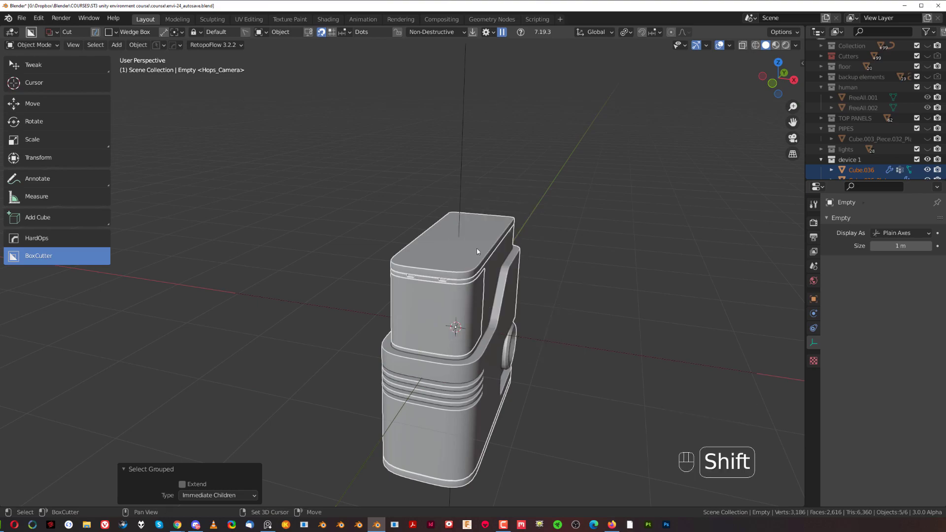
pyautogui.keyDown('shift'); pyautogui.click(478, 249); pyautogui.keyUp('shift')
pyautogui.press('q')
pyautogui.moveTo(494, 279)
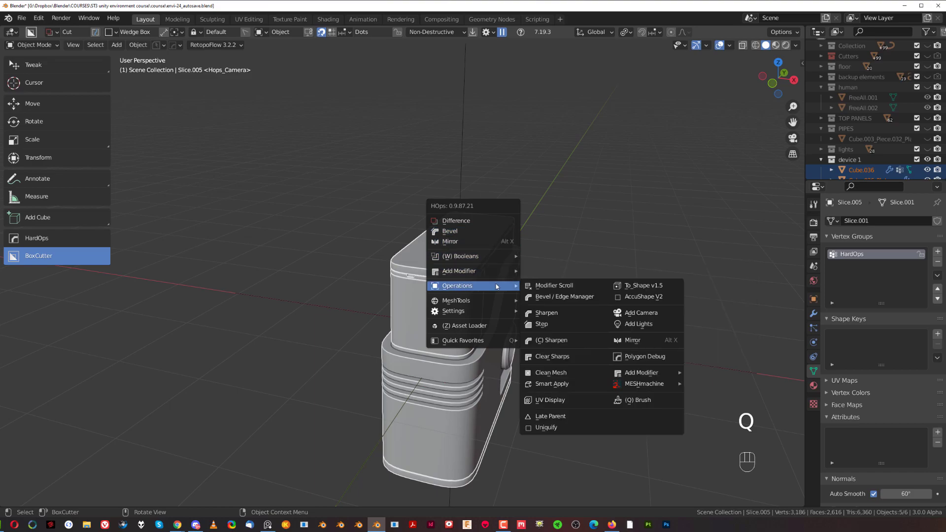
pyautogui.click(577, 428)
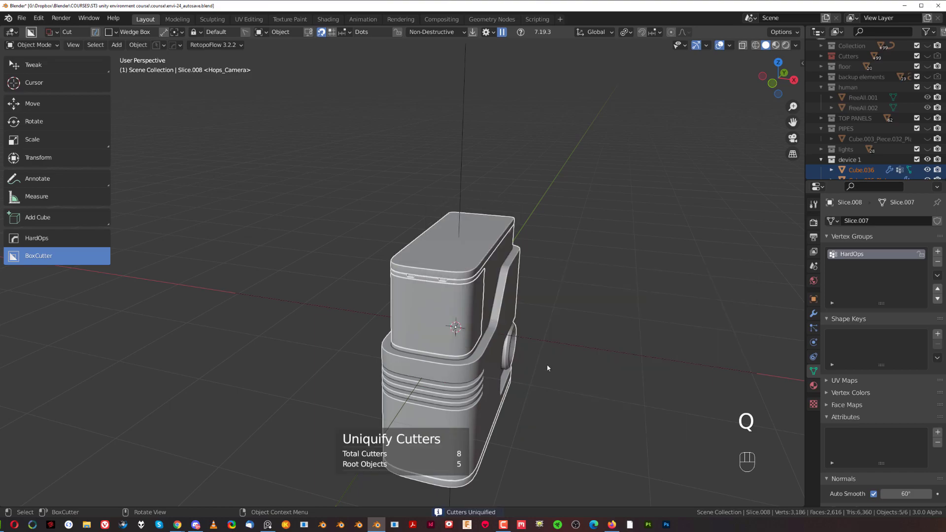
# Test-move individual device parts and the parent empty, cancelling every move.
pyautogui.click(474, 272)
pyautogui.scroll(-1, 485, 281)
pyautogui.press('g')
pyautogui.rightClick(517, 222)
pyautogui.click(497, 275)
pyautogui.press('g')
pyautogui.rightClick(577, 203)
pyautogui.moveTo(565, 295); pyautogui.dragTo(518, 279, button='middle')
pyautogui.click(449, 161)
pyautogui.scroll(-3, 498, 290)
pyautogui.press('g')
pyautogui.rightClick(667, 211)
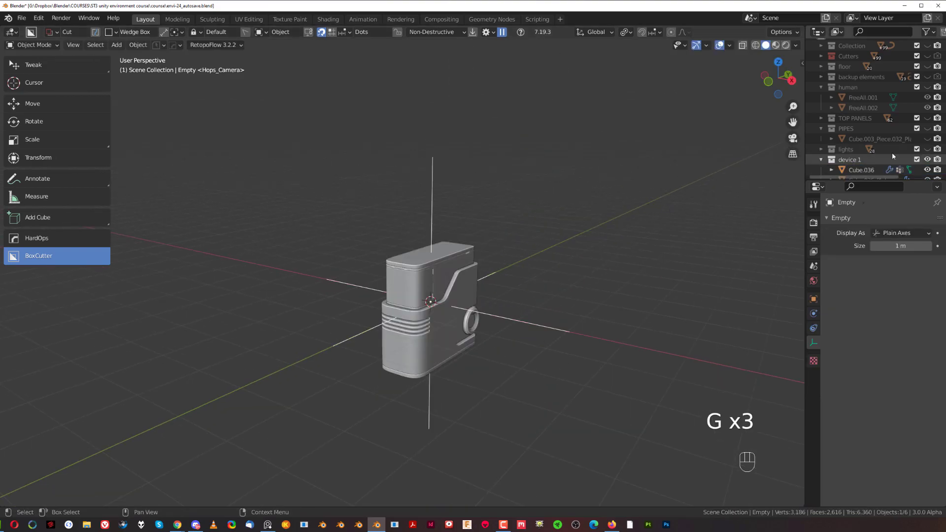
# Show the Collection, floor, backup elements, human, TOP PANELS, PIPES and lights collections.
pyautogui.scroll(1, 931, 50)
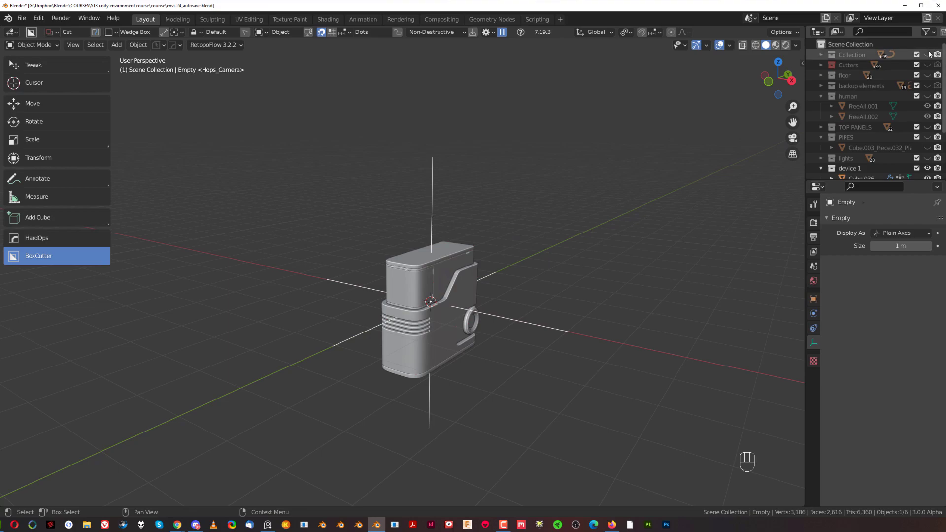
pyautogui.click(928, 54)
pyautogui.click(928, 75)
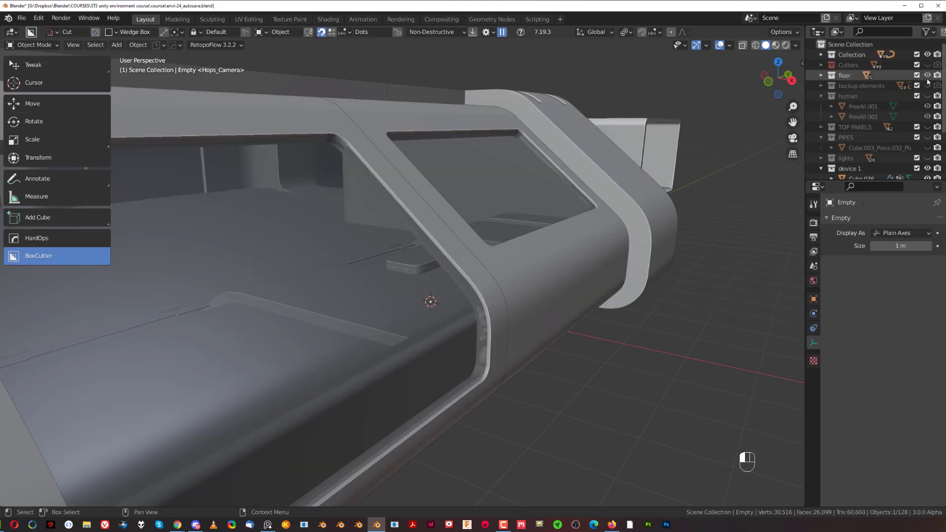
pyautogui.click(927, 96)
pyautogui.click(927, 126)
pyautogui.click(928, 137)
pyautogui.click(927, 157)
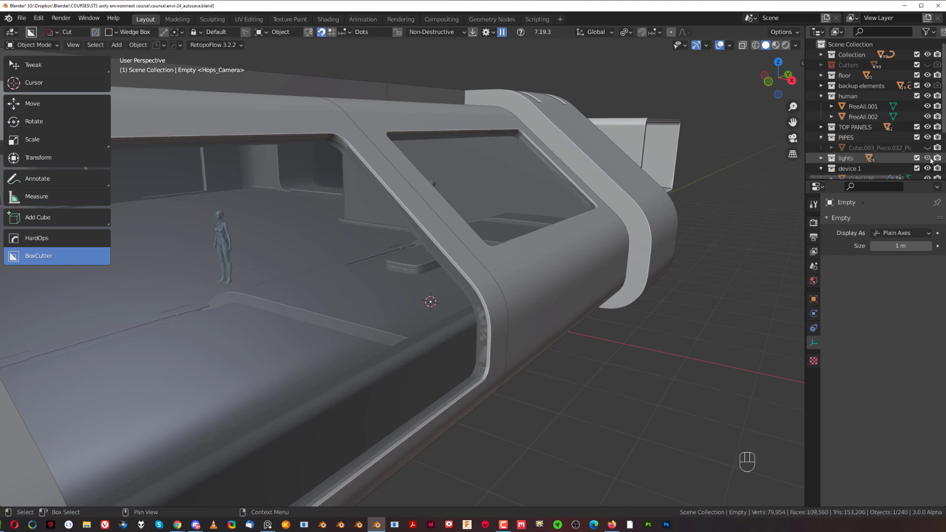
# Move the device's parent empty into the device 1 collection.
pyautogui.scroll(-2, 927, 158)
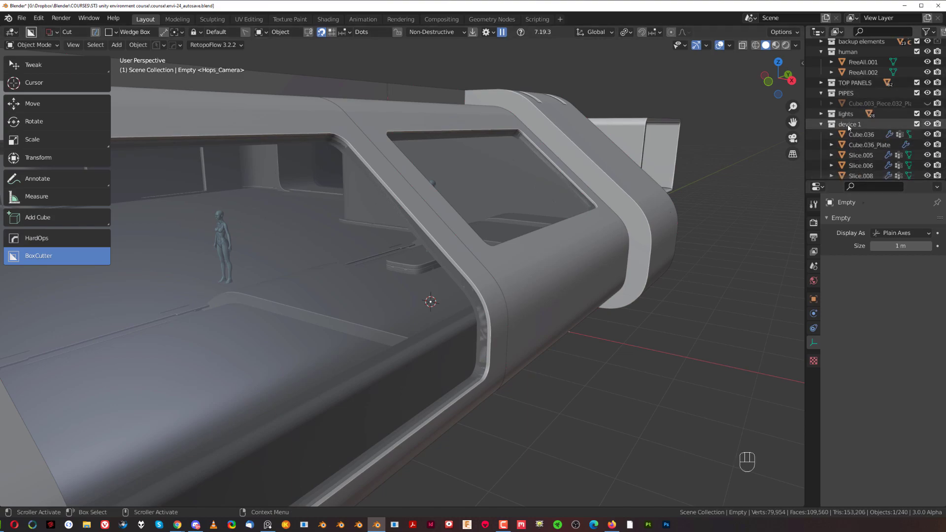
pyautogui.scroll(-2, 817, 128)
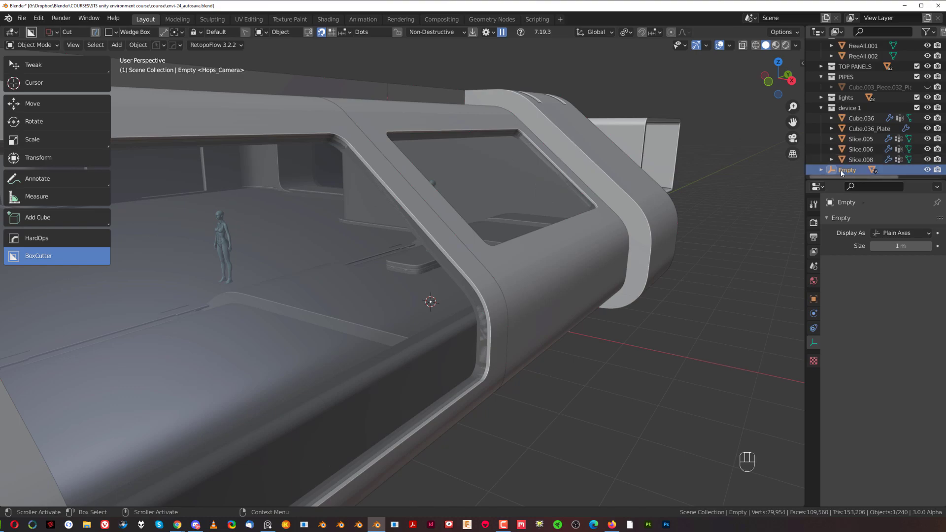
pyautogui.moveTo(394, 217); pyautogui.dragTo(413, 225, button='middle')
pyautogui.moveTo(506, 214); pyautogui.dragTo(525, 214, button='middle')
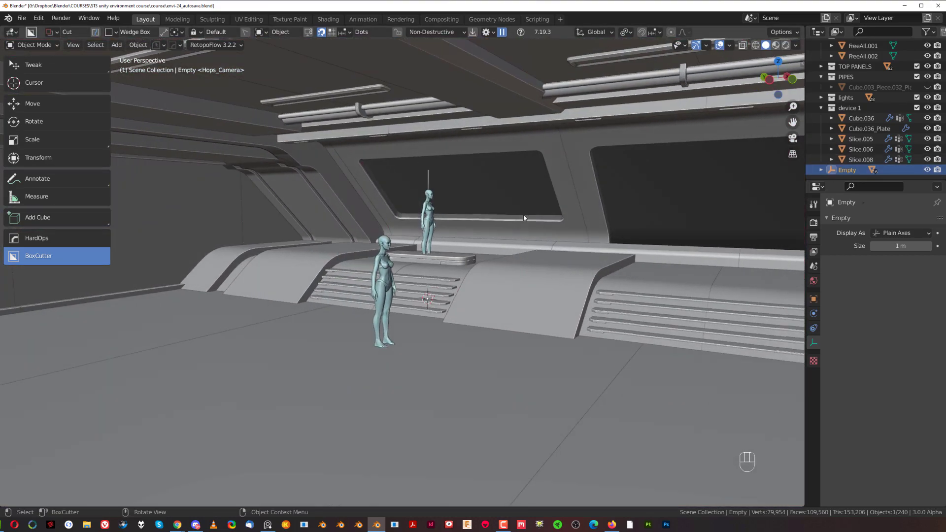
pyautogui.rightClick(500, 263)
pyautogui.press('m')
pyautogui.click(452, 278)
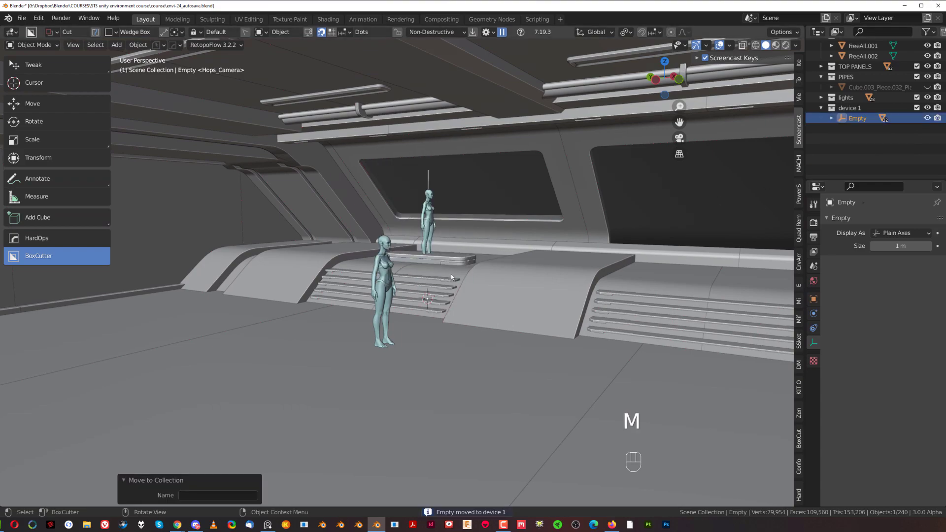
# Move the device by its empty through the room onto the open floor near the human figure.
pyautogui.moveTo(461, 247); pyautogui.dragTo(472, 264, button='middle')
pyautogui.press('g')
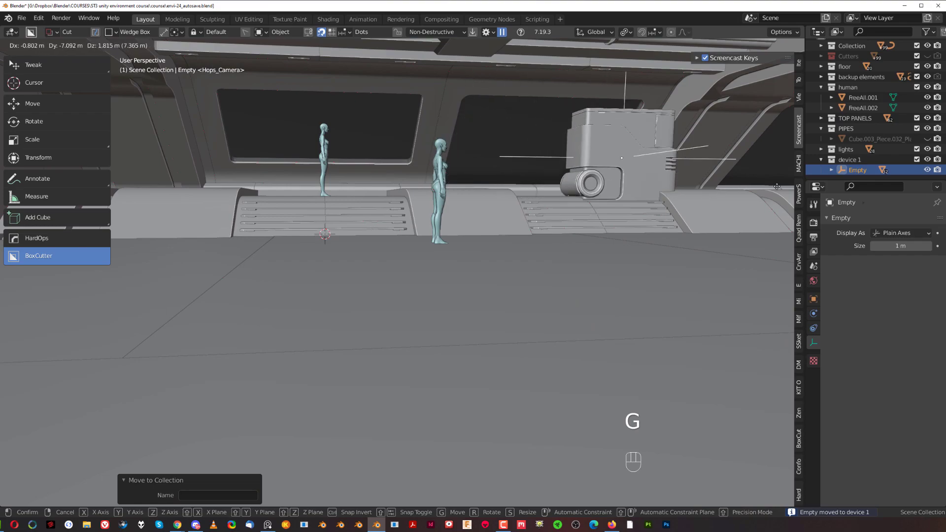
pyautogui.click(718, 229)
pyautogui.moveTo(718, 228)
pyautogui.keyDown('shift'); pyautogui.mouseDown(button='middle')
pyautogui.moveTo(391, 272)
pyautogui.moveTo(395, 289)
pyautogui.moveTo(422, 289)
pyautogui.moveTo(298, 290)
pyautogui.moveTo(390, 282)
pyautogui.moveTo(348, 288)
pyautogui.moveTo(463, 321)
pyautogui.mouseUp(button='middle'); pyautogui.keyUp('shift')
pyautogui.press('g')
pyautogui.click(356, 348)
pyautogui.moveTo(356, 349); pyautogui.dragTo(618, 297, button='middle')
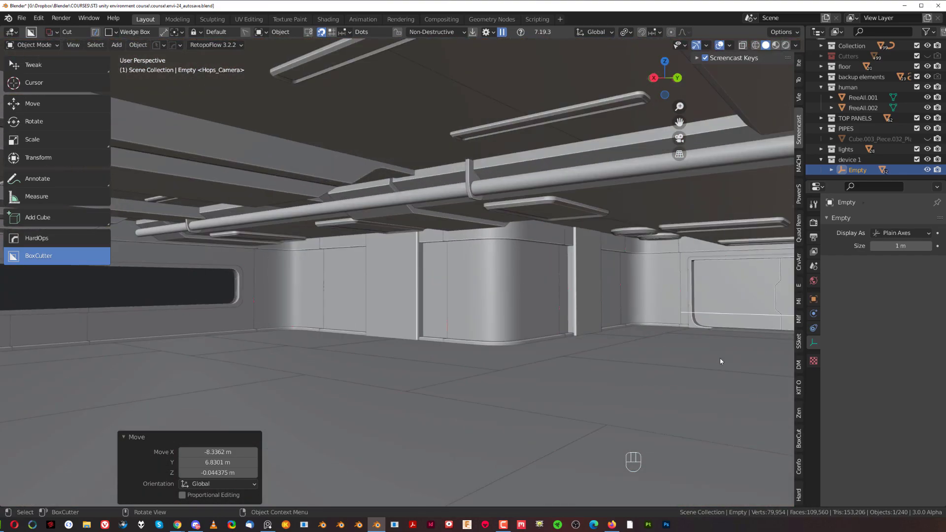
pyautogui.press('g')
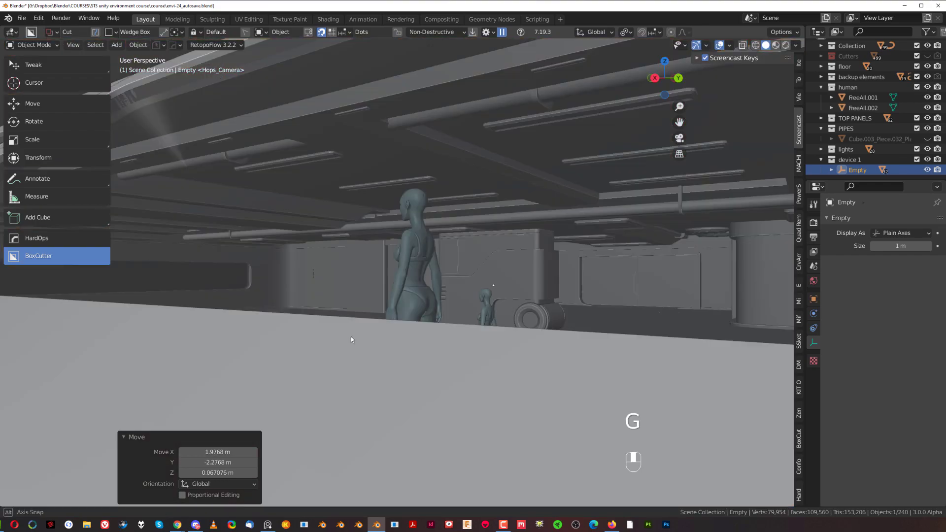
pyautogui.moveTo(351, 339); pyautogui.dragTo(507, 393, button='middle')
pyautogui.keyDown('shift'); pyautogui.click(508, 393); pyautogui.keyUp('shift')
pyautogui.press('KP_Divide')
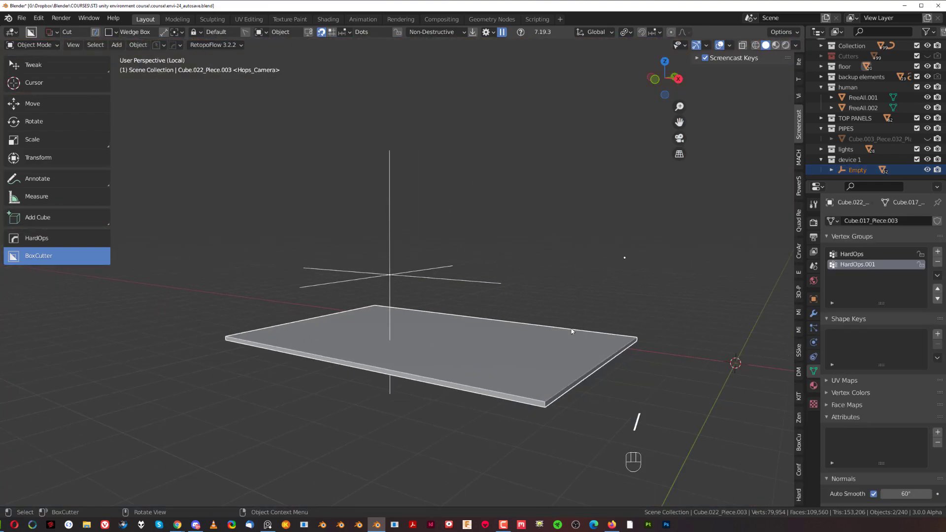
pyautogui.press('KP_Divide')
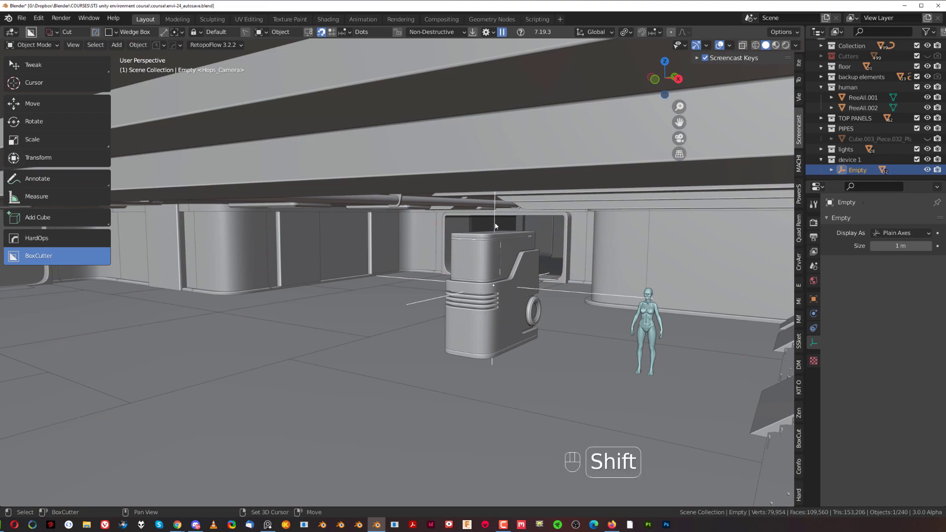
# Isolate the device's child parts, its empty and the floor tile beneath in local view, seen from the right in orthographic projection.
pyautogui.hotkey('shift', 'g')
pyautogui.click(500, 223)
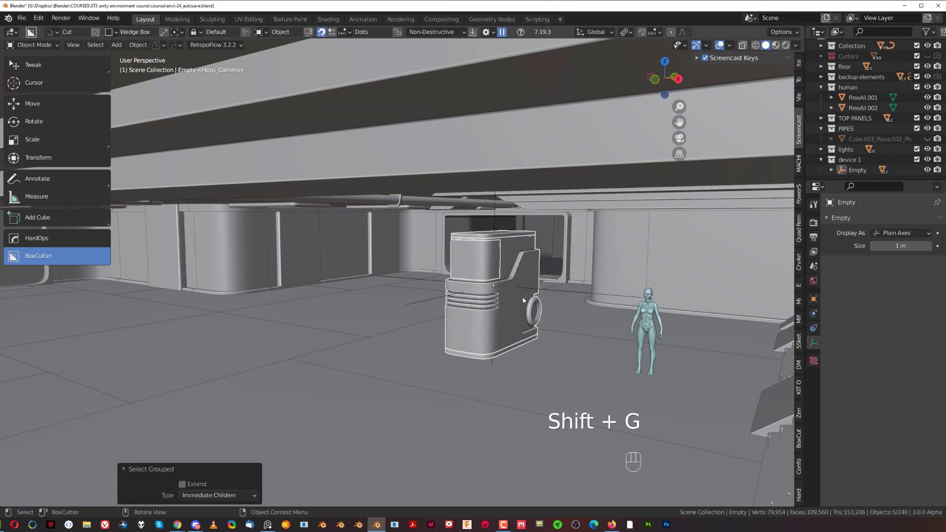
pyautogui.keyDown('shift'); pyautogui.click(552, 291); pyautogui.keyUp('shift')
pyautogui.keyDown('shift'); pyautogui.click(550, 355); pyautogui.keyUp('shift')
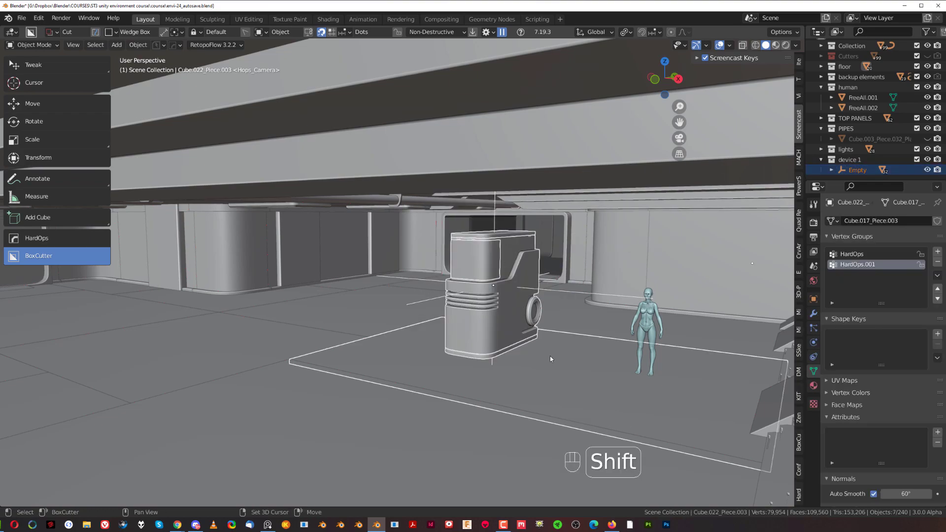
pyautogui.press('KP_Divide')
pyautogui.press('`')
pyautogui.click(592, 320)
pyautogui.press('KP_5')
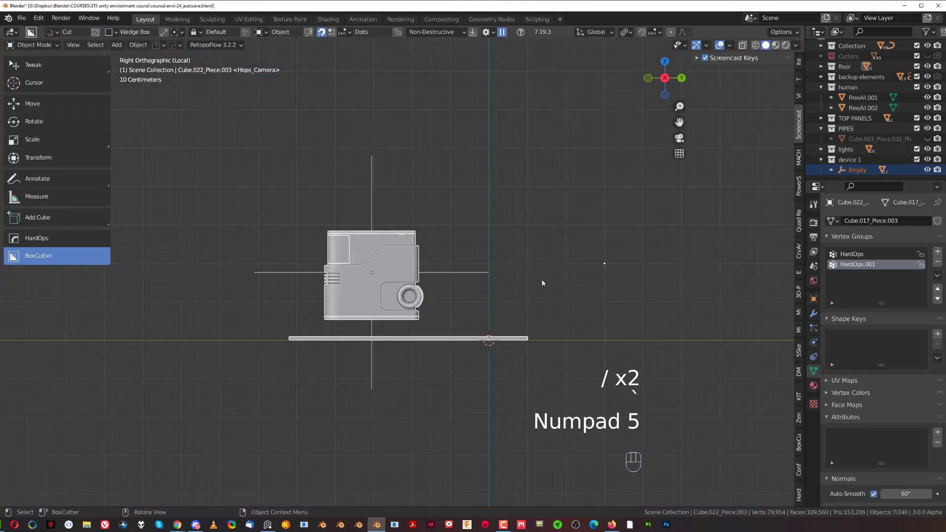
# Lower the device's empty about 0.44 m along Z so the device rests on the floor tile, and exit local view.
pyautogui.scroll(3, 543, 282)
pyautogui.keyDown('shift'); pyautogui.moveTo(499, 277); pyautogui.dragTo(540, 213, button='middle'); pyautogui.keyUp('shift')
pyautogui.scroll(2, 540, 213)
pyautogui.click(403, 75)
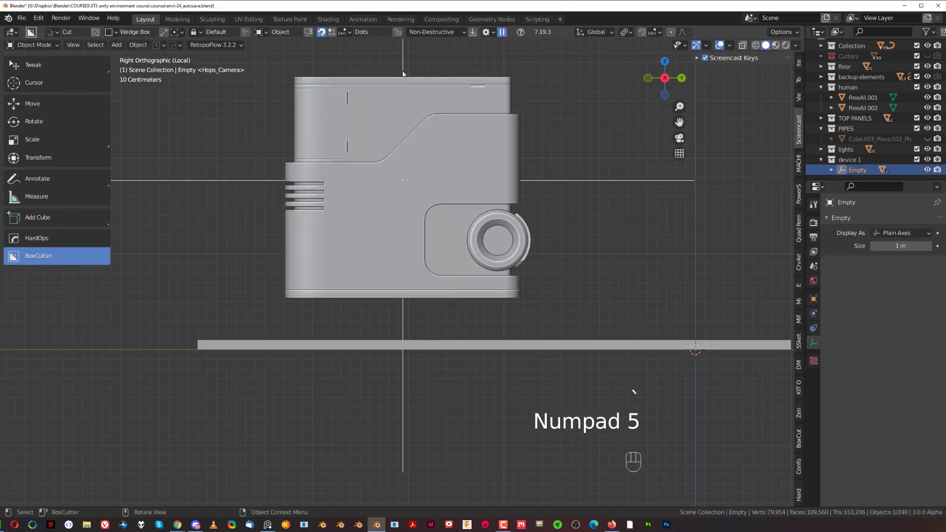
pyautogui.press('g')
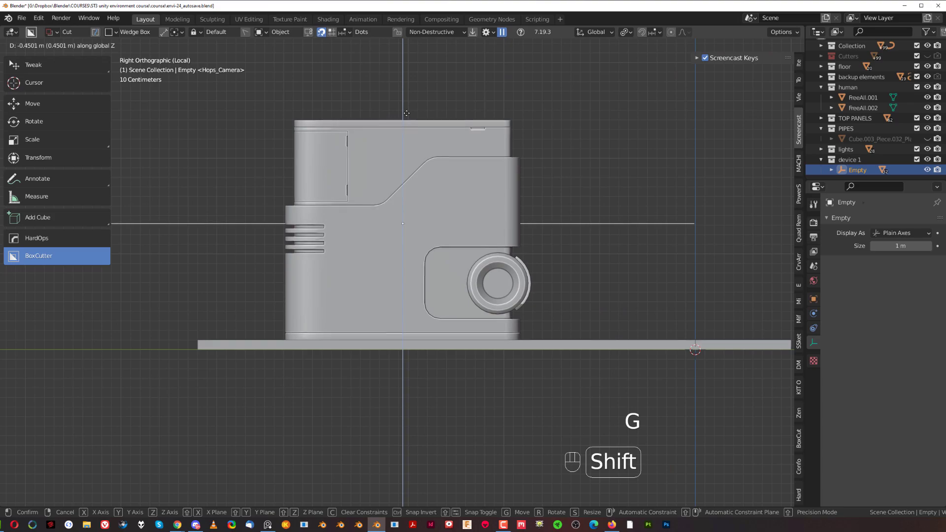
pyautogui.click(415, 111)
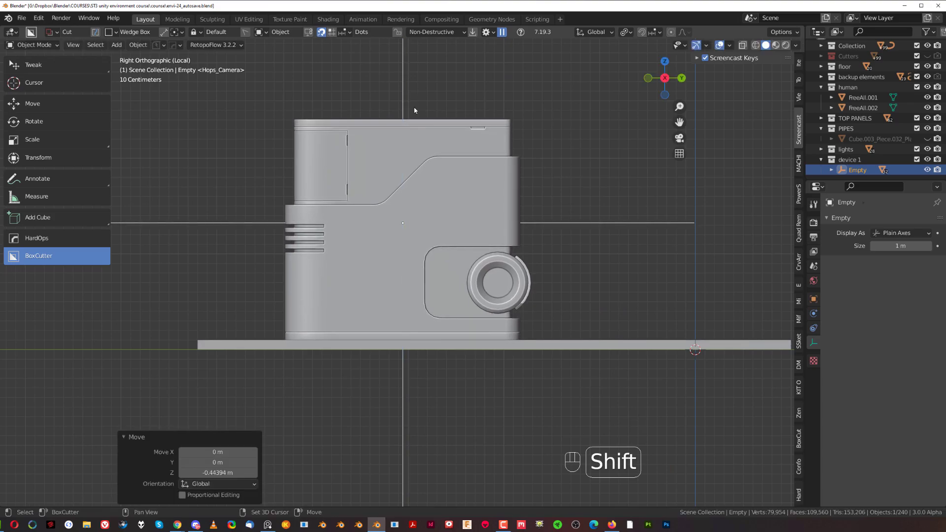
pyautogui.press('KP_Divide')
# Move the device by its empty about -8.3 m in X and -15.1 m in Y, keeping its height locked.
pyautogui.click(495, 228)
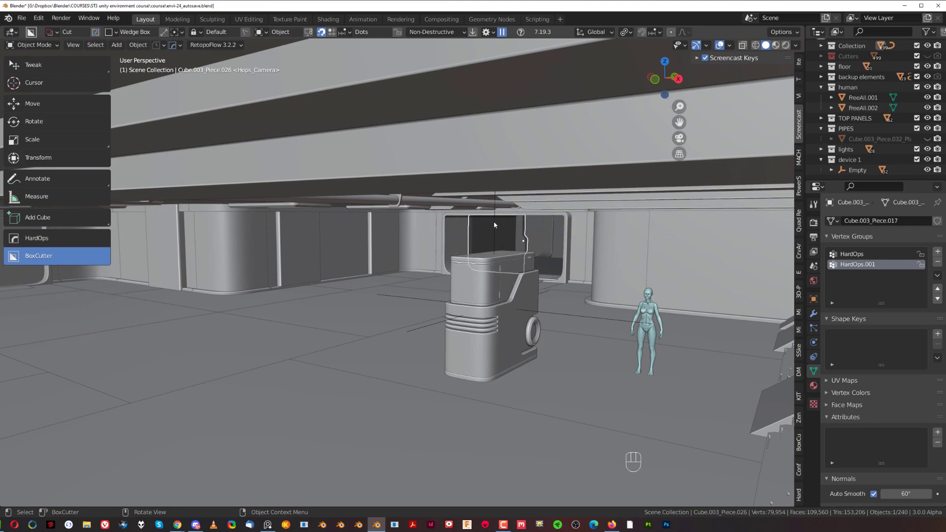
pyautogui.click(495, 224)
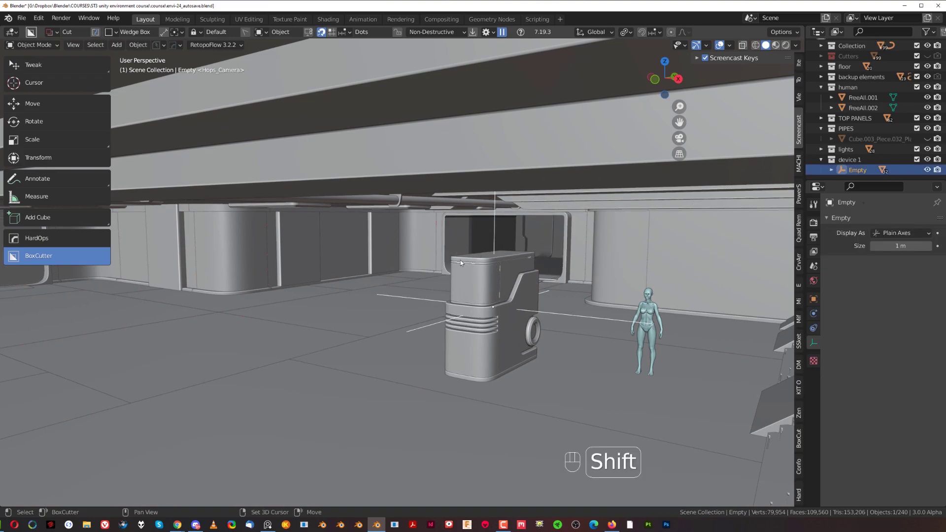
pyautogui.keyDown('shift'); pyautogui.moveTo(469, 262); pyautogui.dragTo(642, 201, button='middle'); pyautogui.keyUp('shift')
pyautogui.moveTo(572, 233); pyautogui.dragTo(560, 275, button='middle')
pyautogui.press('g')
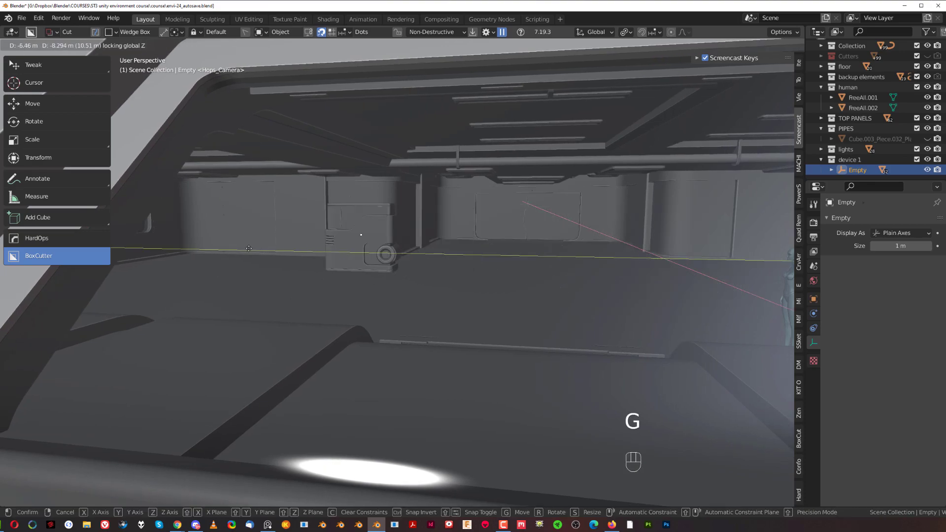
pyautogui.click(116, 244)
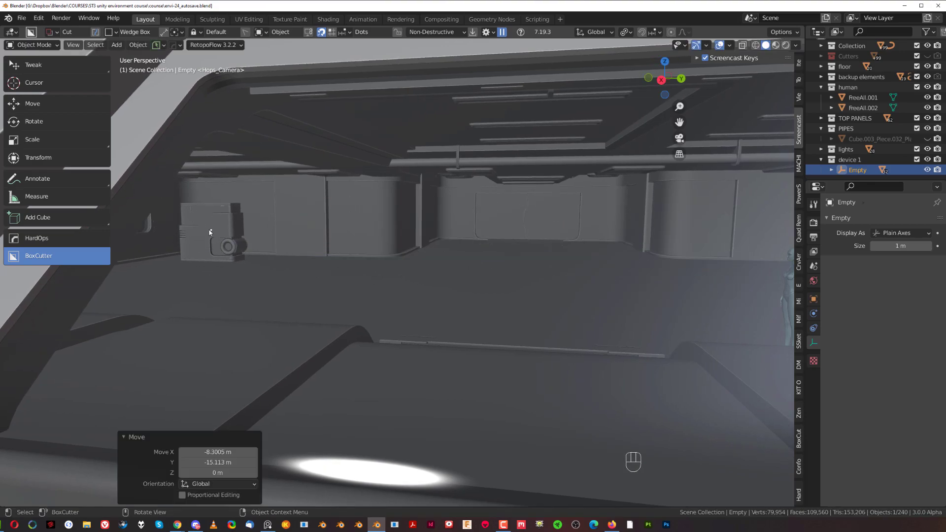
# Rotate the device's empty 180° about the global Z axis, and by a further -90° about Z.
pyautogui.write('rz18')
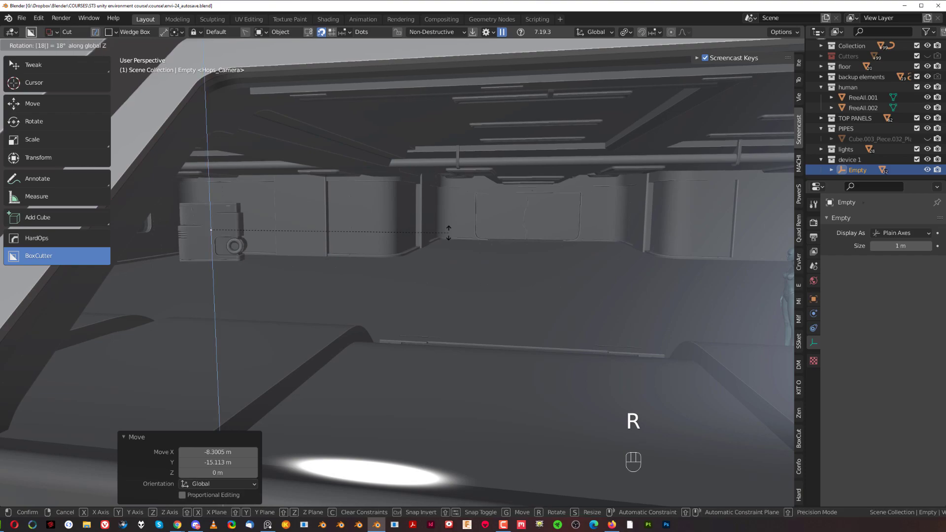
pyautogui.click(448, 233)
pyautogui.moveTo(376, 231); pyautogui.dragTo(345, 242, button='middle')
pyautogui.scroll(7, 349, 246)
pyautogui.keyDown('shift'); pyautogui.moveTo(409, 267); pyautogui.dragTo(488, 313, button='middle'); pyautogui.keyUp('shift')
pyautogui.write('r')
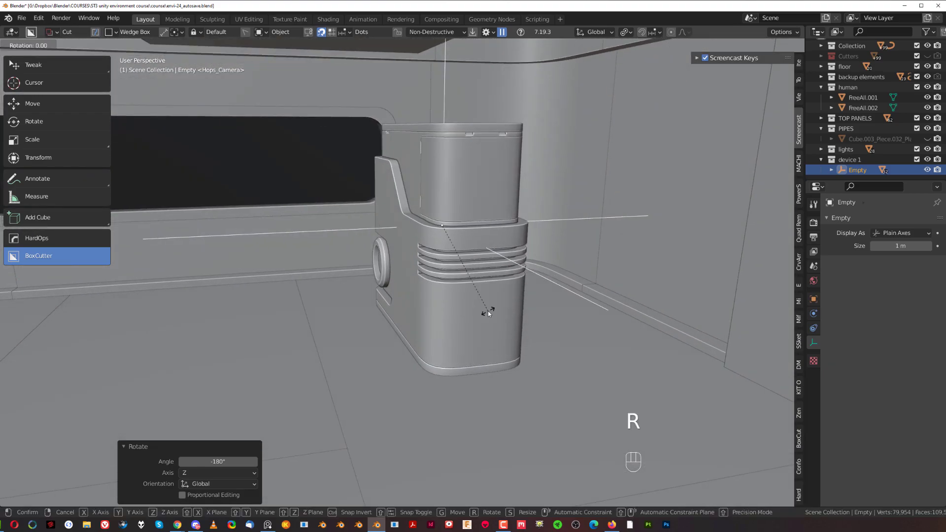
pyautogui.write('-90')
pyautogui.press('Return')
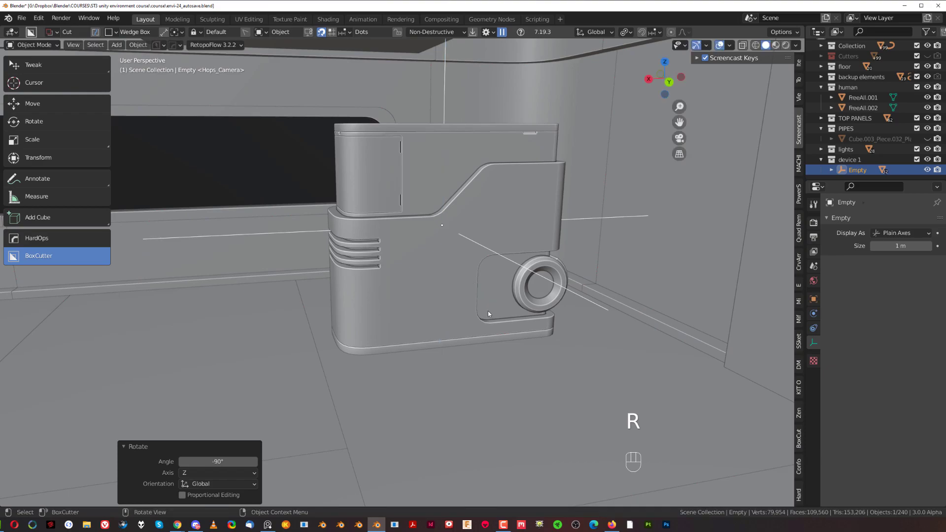
# Move the device by its empty about -0.74 m in X and -1.18 m in Y, keeping its height locked.
pyautogui.moveTo(426, 314); pyautogui.dragTo(573, 309, button='middle')
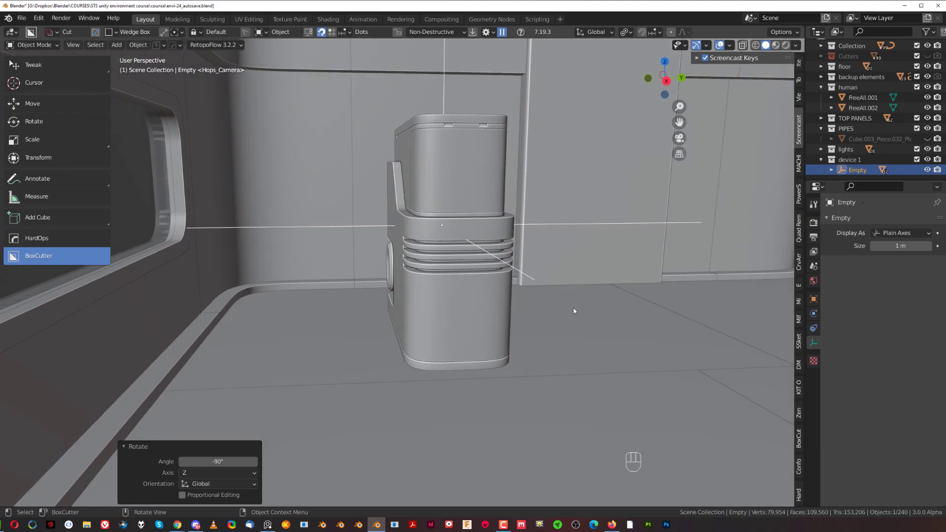
pyautogui.press('g')
pyautogui.hotkey('shift', 'z')
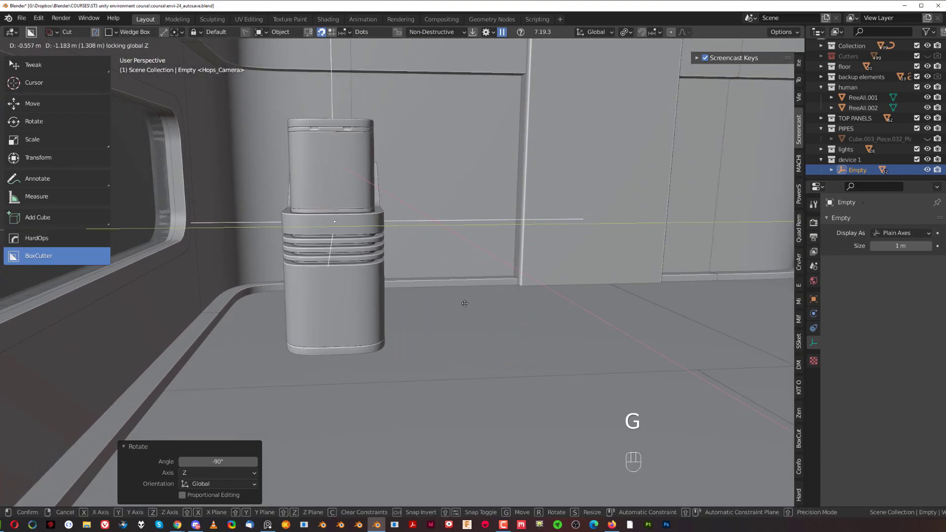
pyautogui.click(464, 301)
pyautogui.moveTo(464, 302); pyautogui.dragTo(363, 283, button='middle')
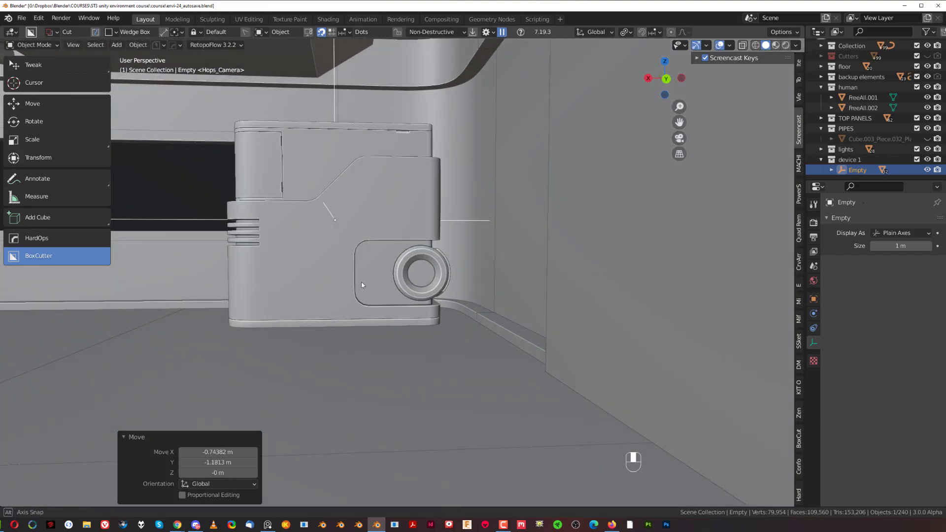
# Shift the device's empty about -0.33 m along X, towards the wall below the window.
pyautogui.press('g')
pyautogui.middleClick(358, 284)
pyautogui.press('shift')
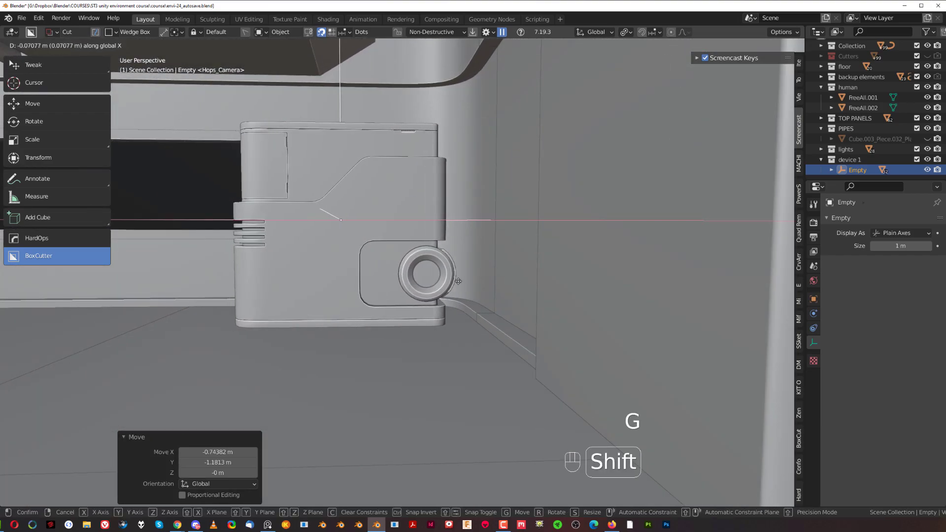
pyautogui.click(517, 289)
pyautogui.moveTo(517, 289)
pyautogui.mouseDown(button='middle')
pyautogui.moveTo(499, 267)
pyautogui.moveTo(525, 268)
pyautogui.moveTo(504, 286)
pyautogui.mouseUp(button='middle')
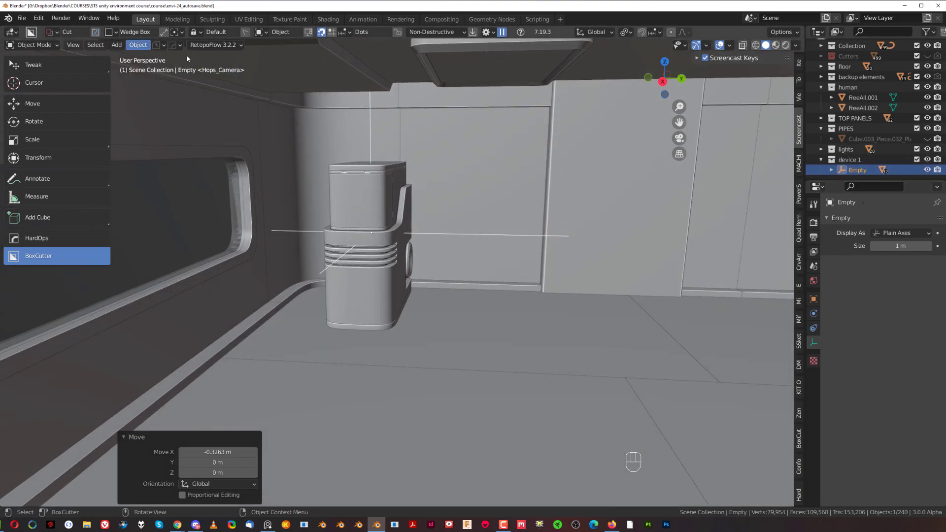
# Add a collection instance of the device 1 collection and move it along Y beside the original device.
pyautogui.click(848, 160)
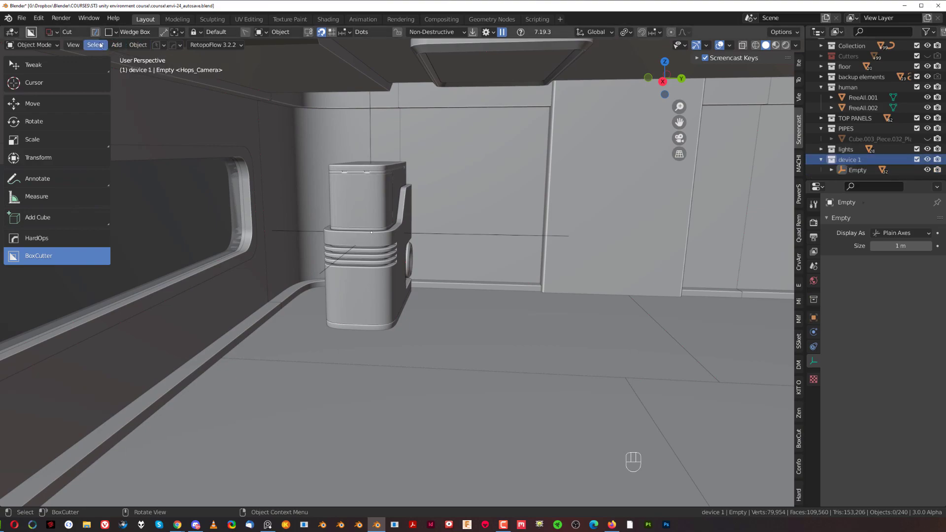
pyautogui.click(116, 45)
pyautogui.moveTo(183, 260)
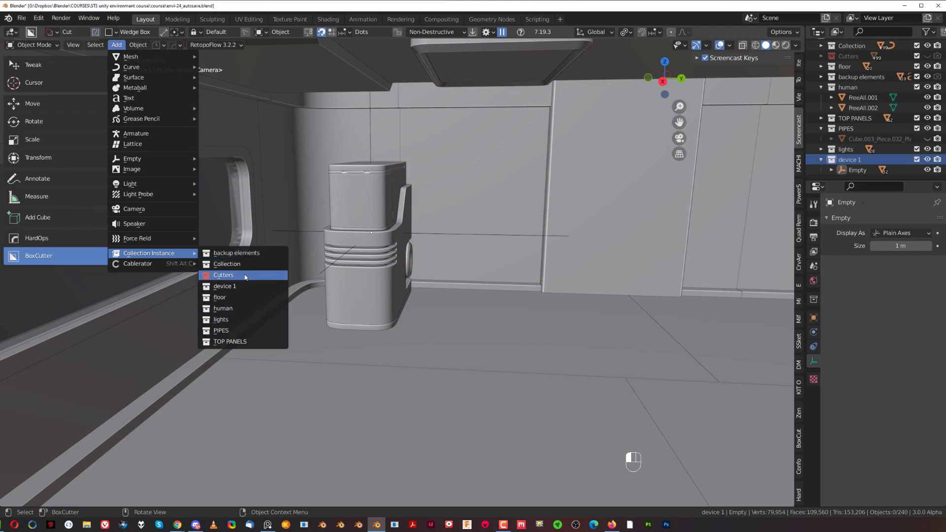
pyautogui.click(245, 289)
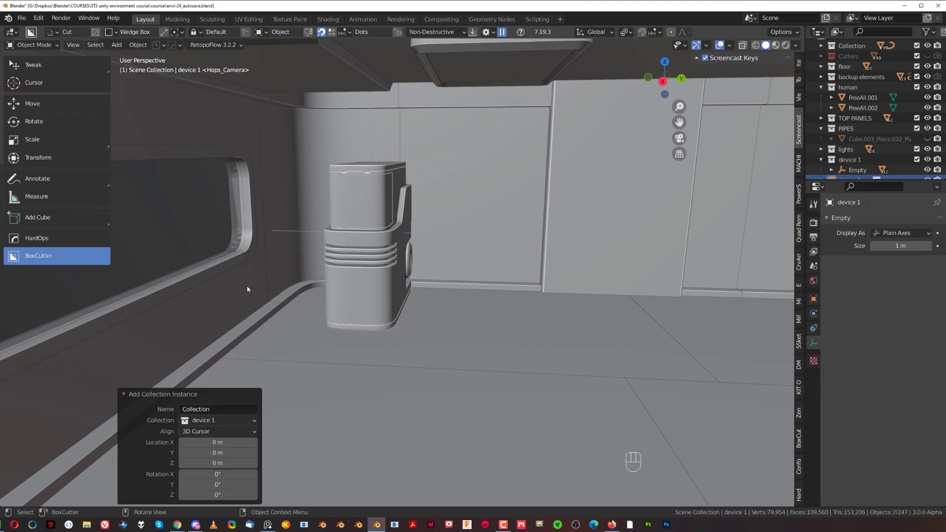
pyautogui.press('g')
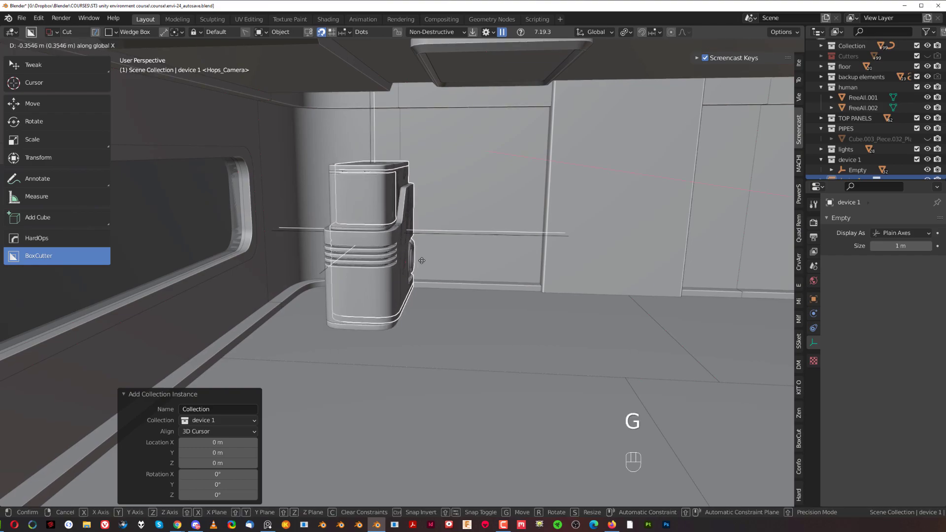
pyautogui.press('y')
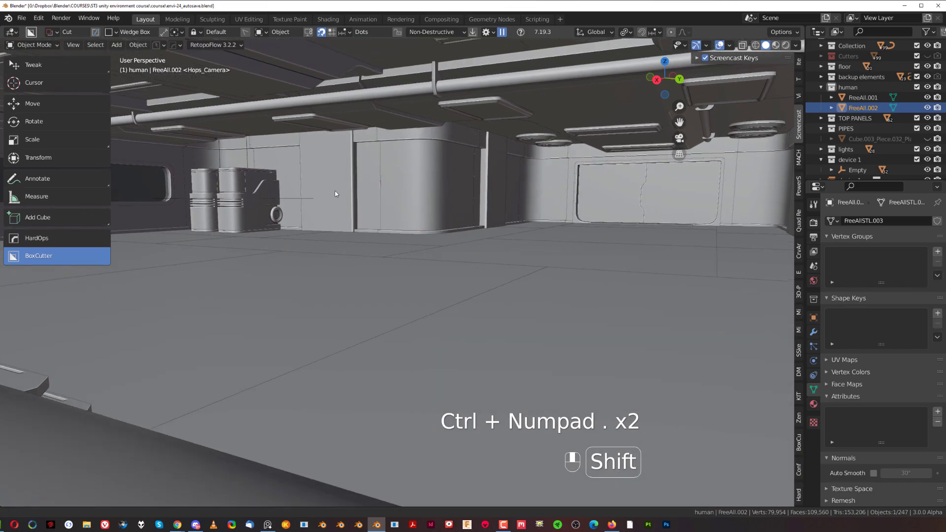
# Examine the room with the placed devices and the bent floor pipes beside them from several angles.
pyautogui.keyDown('shift'); pyautogui.moveTo(340, 216); pyautogui.dragTo(378, 217, button='middle'); pyautogui.keyUp('shift')
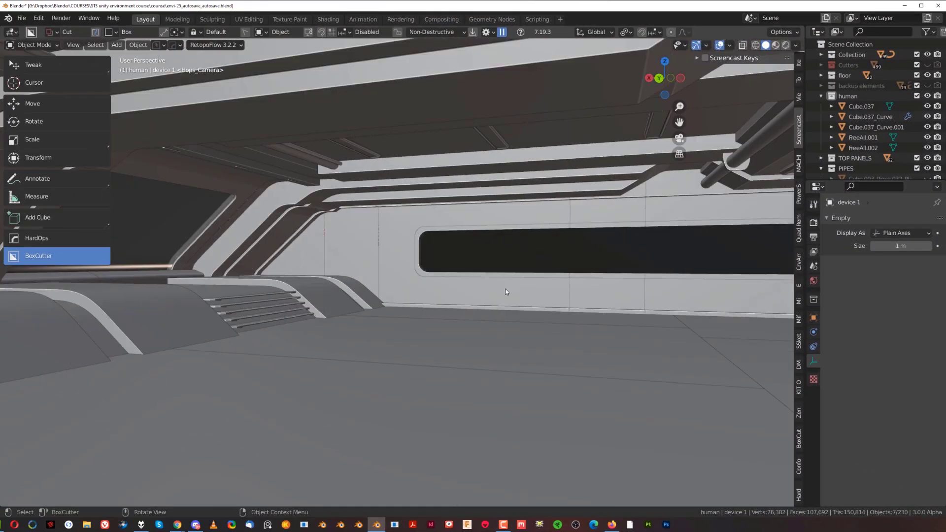
pyautogui.moveTo(505, 289); pyautogui.dragTo(541, 273, button='middle')
pyautogui.scroll(5, 409, 294)
pyautogui.click(529, 300)
pyautogui.scroll(-2, 516, 261)
pyautogui.click(532, 283)
pyautogui.moveTo(454, 324); pyautogui.dragTo(354, 223, button='middle')
pyautogui.scroll(-5, 533, 313)
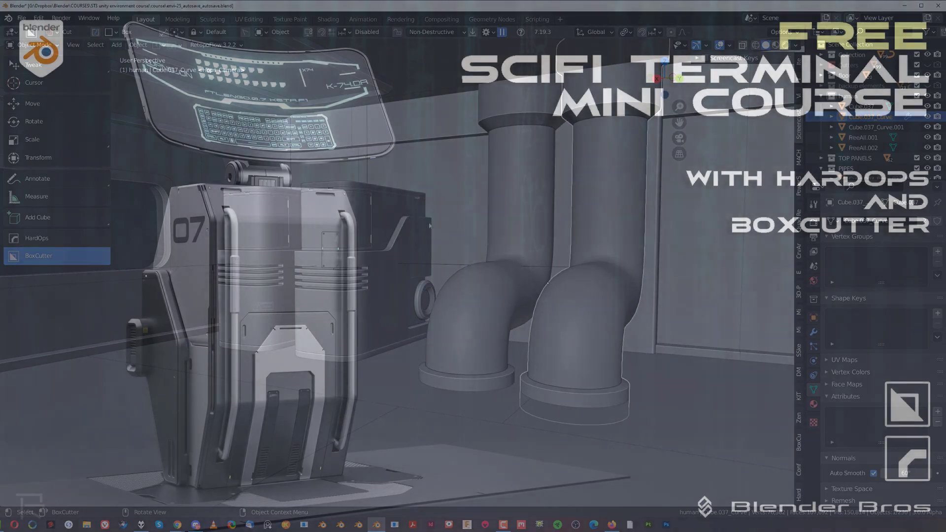